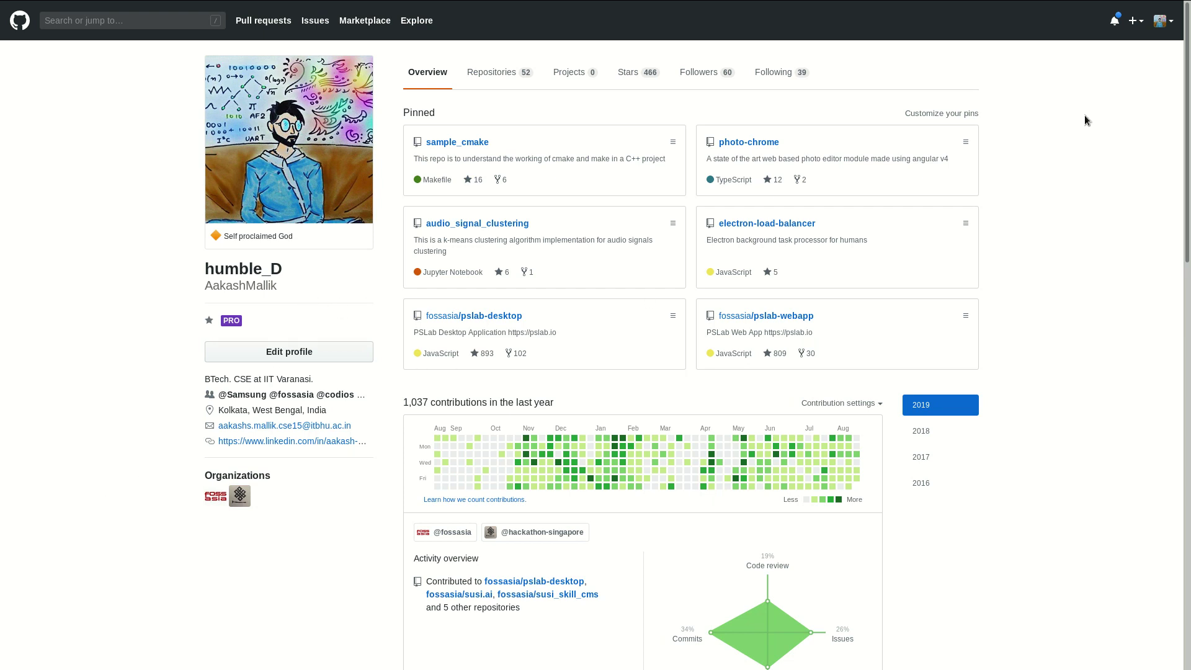
Glance over the LinkedIn profile, then list the GitHub profile's repositories
mouse_move(1143, 5)
left_click(1028, 10)
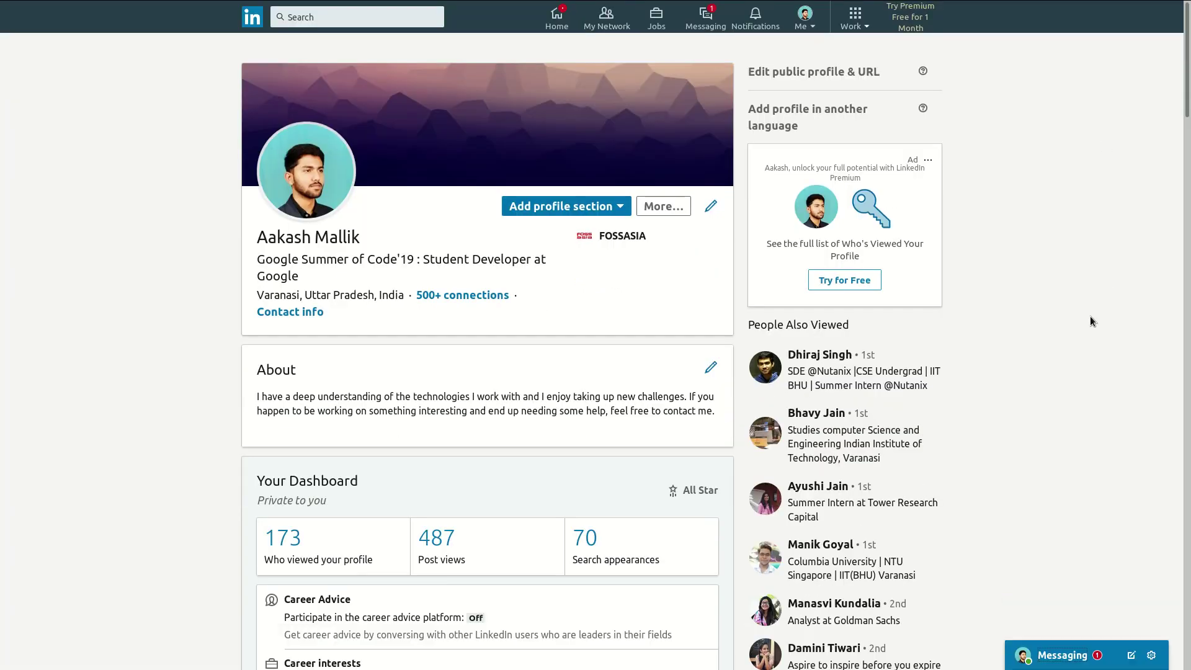
scroll(1056, 359, "down", 1)
scroll(1056, 359, "up", 1)
scroll(389, 314, "down", 2)
scroll(389, 314, "up", 2)
left_click(1110, 9)
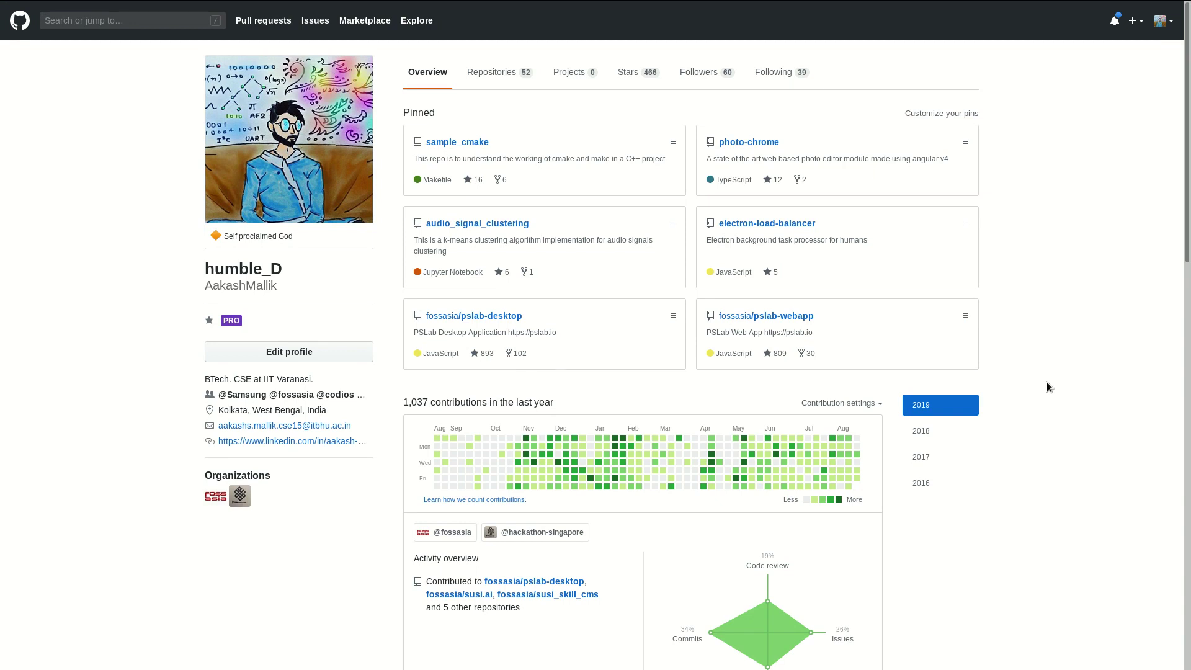
left_click(500, 72)
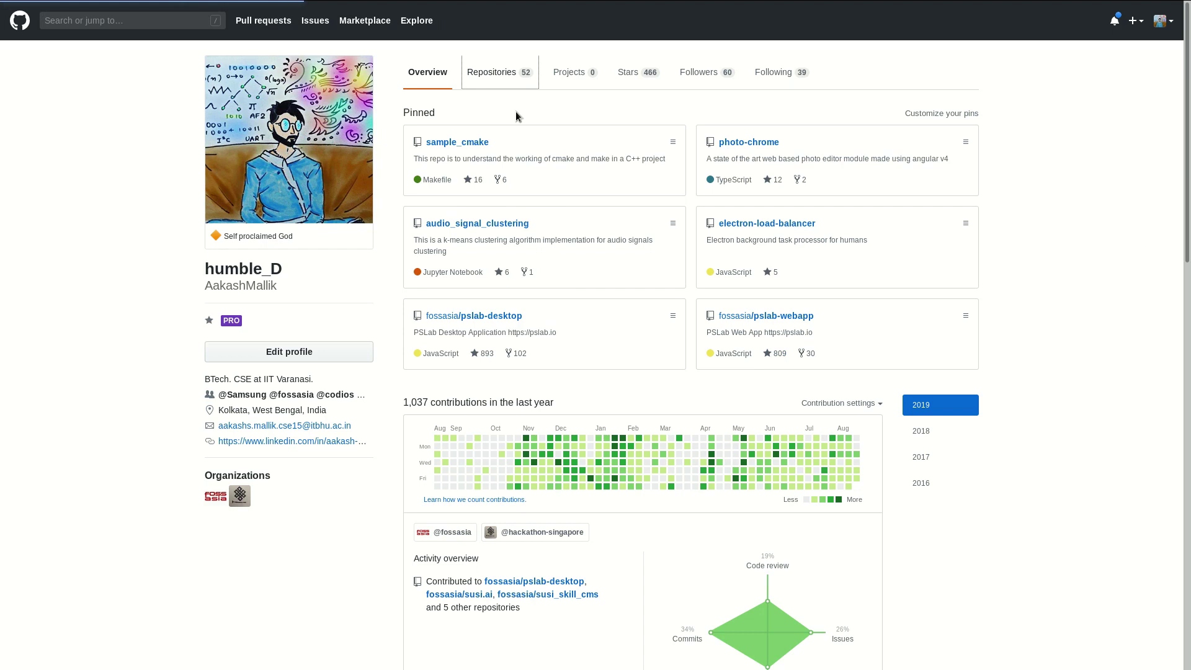
Open the pslab-desktop fork and follow it to the original fossasia/pslab-desktop repository
left_click(455, 159)
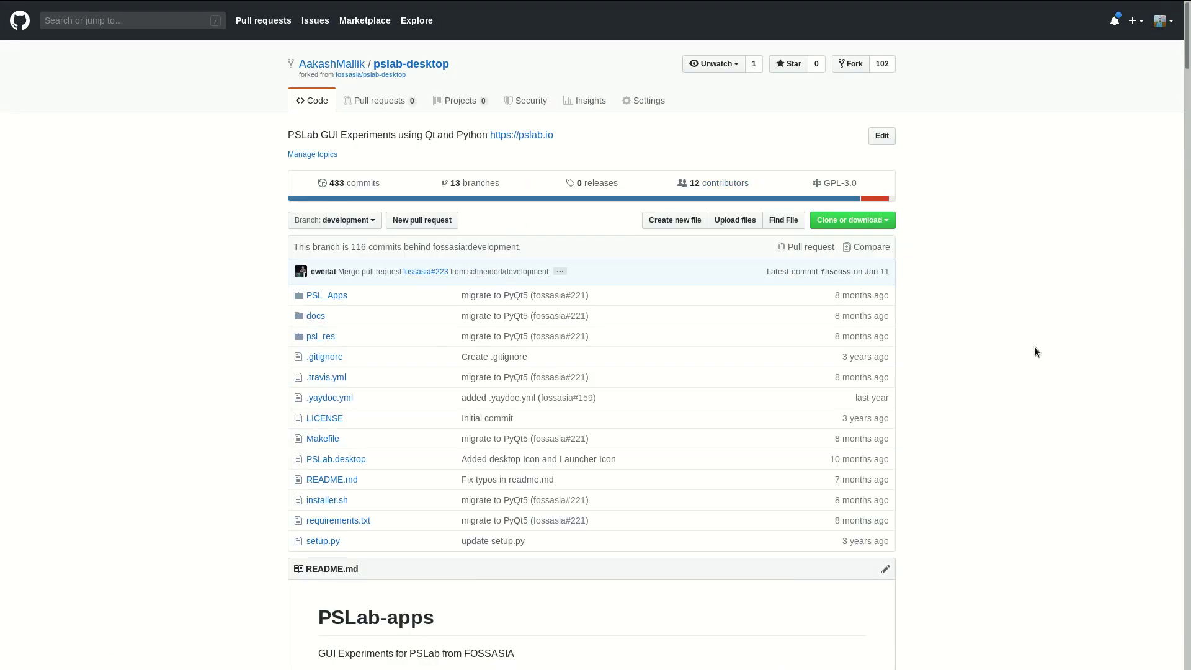
left_click(370, 75)
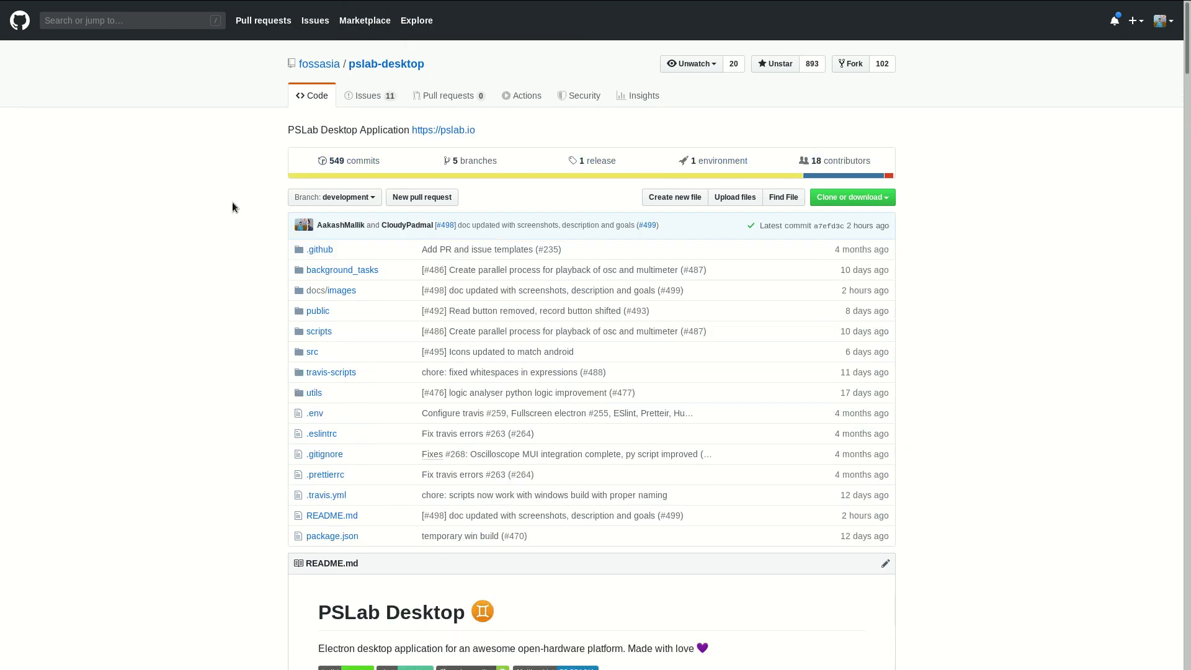
scroll(232, 202, "down", 2)
scroll(232, 203, "up", 2)
scroll(233, 203, "down", 5)
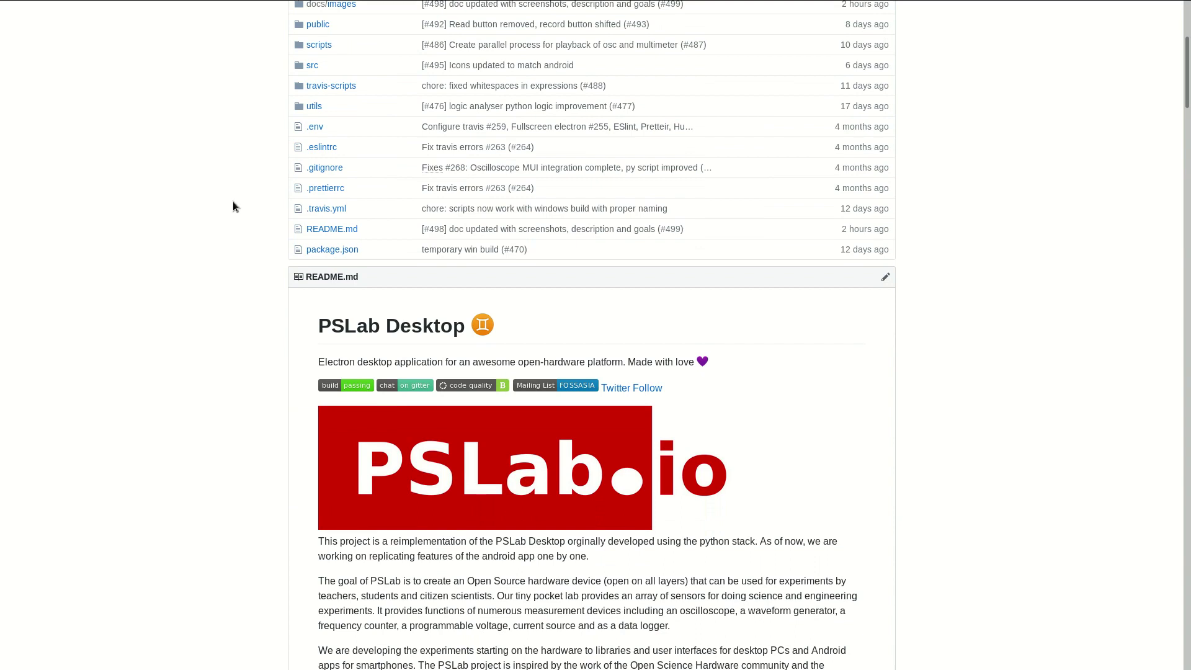
scroll(233, 201, "up", 5)
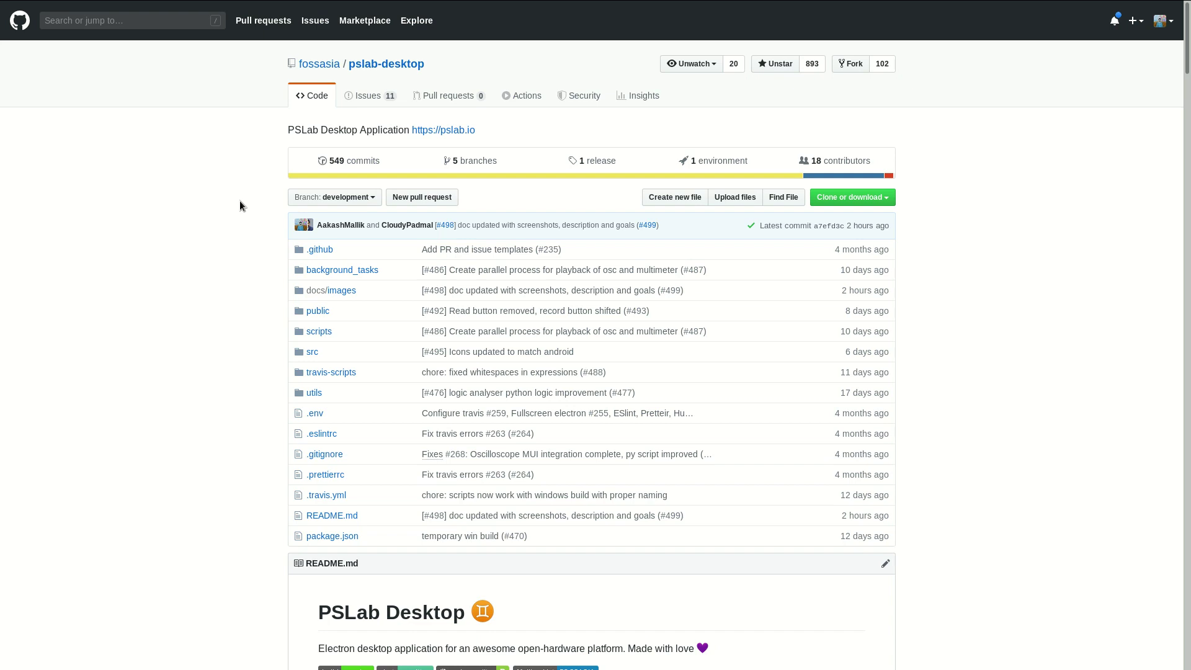
Browse the branches overview and legacy branch, then open the development branch code
left_click(474, 161)
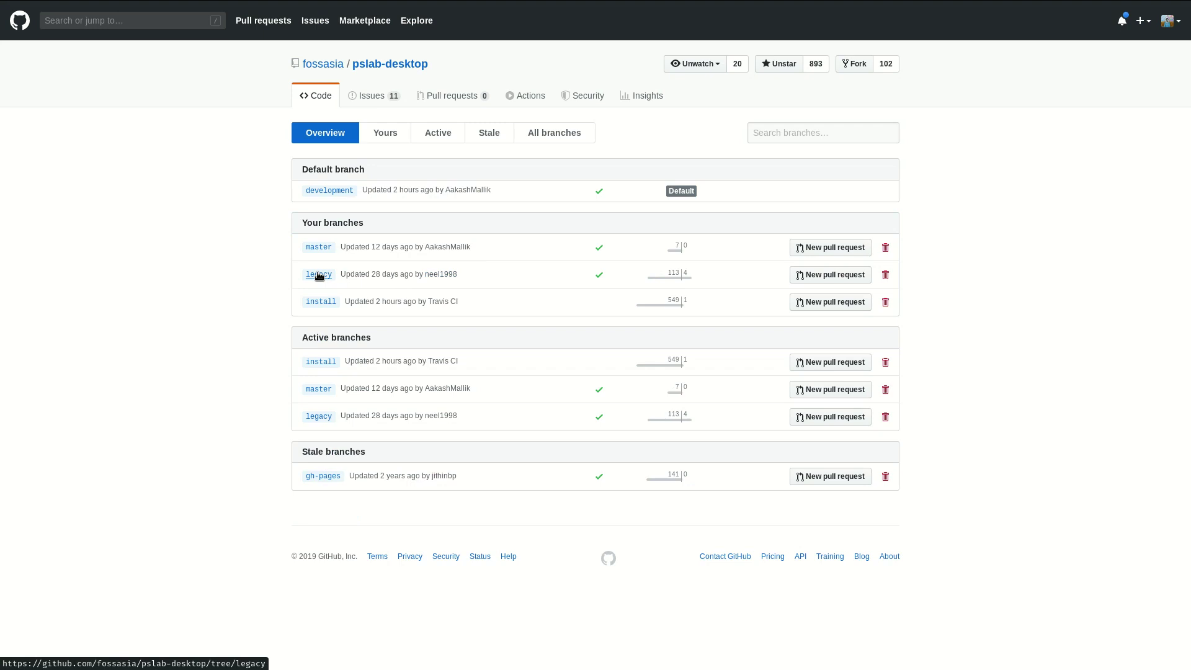
left_click(318, 275)
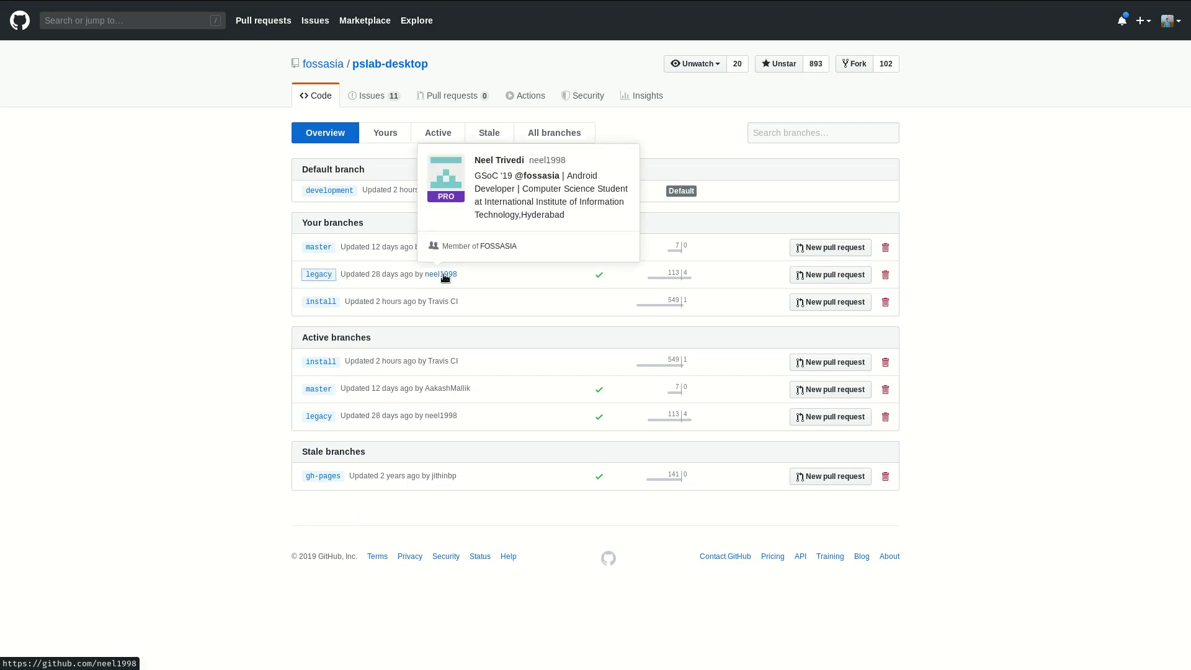
scroll(350, 287, "down", 5)
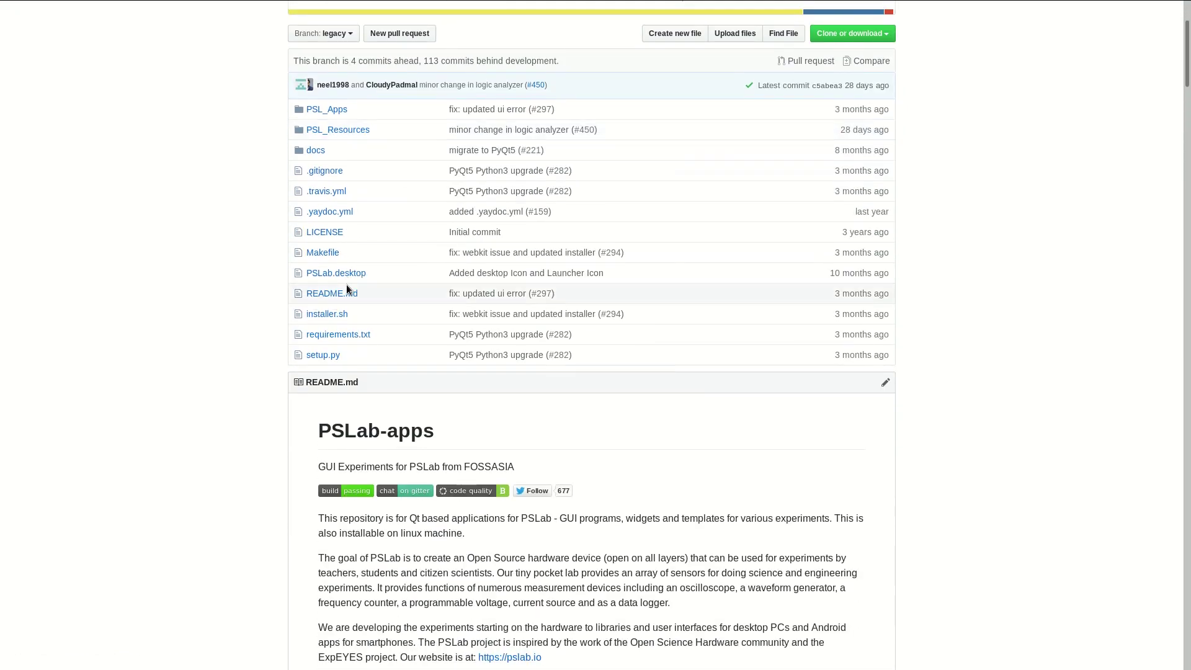
scroll(348, 281, "up", 4)
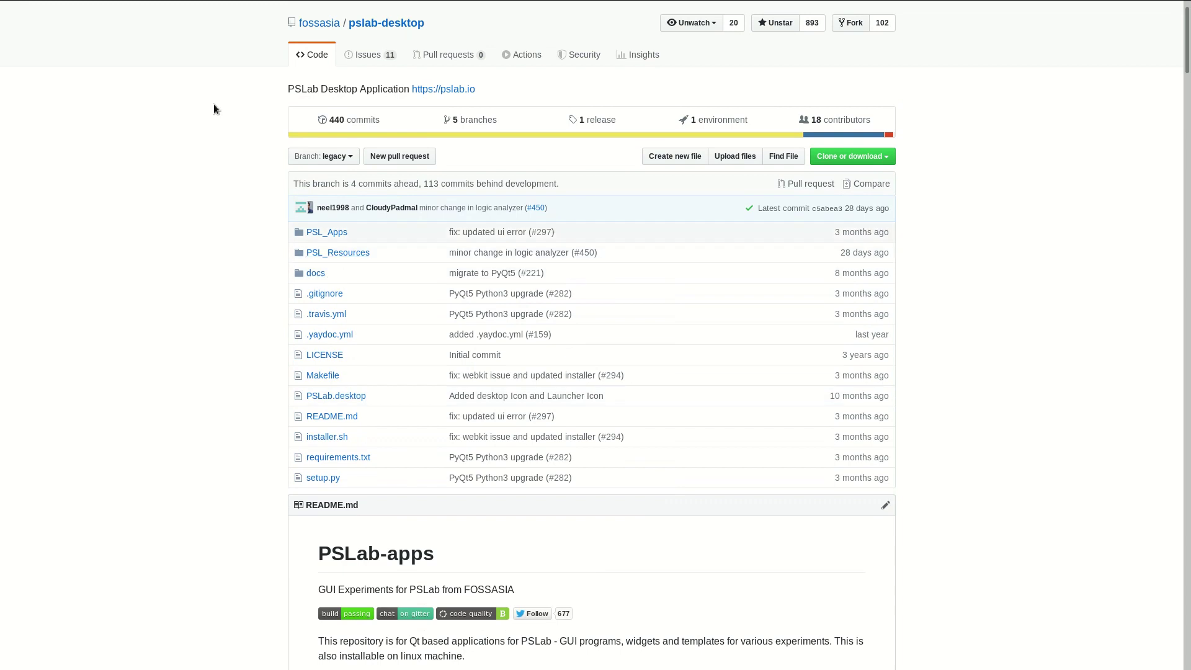
mouse_move(251, 29)
left_click(13, 32)
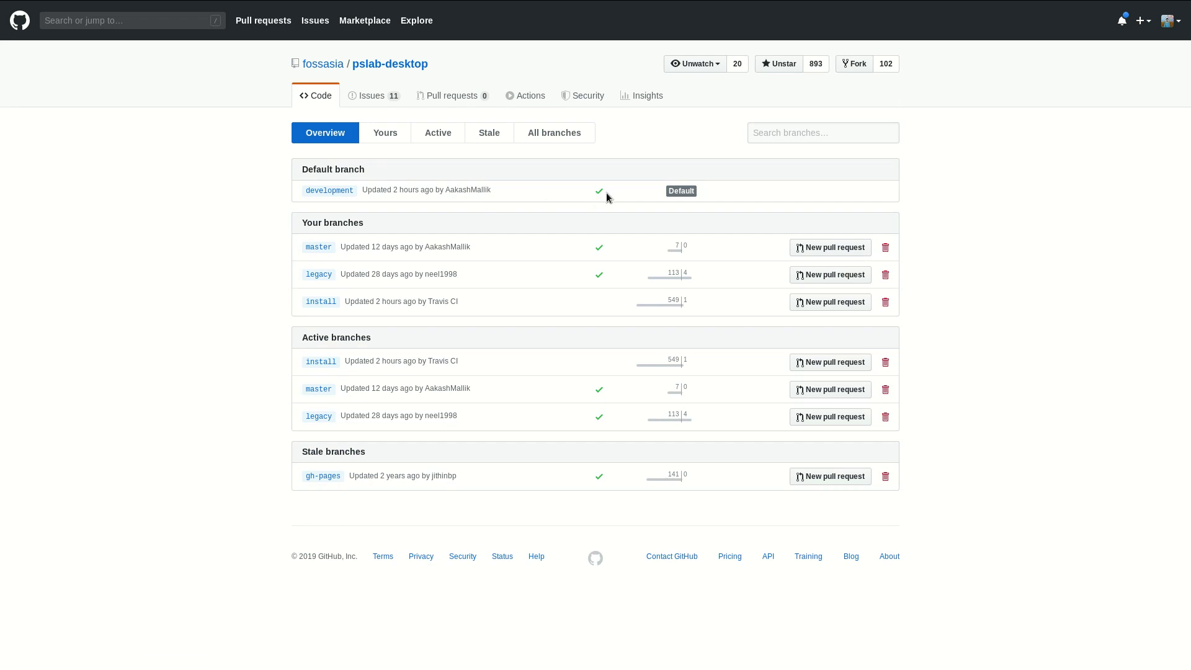
left_click(330, 191)
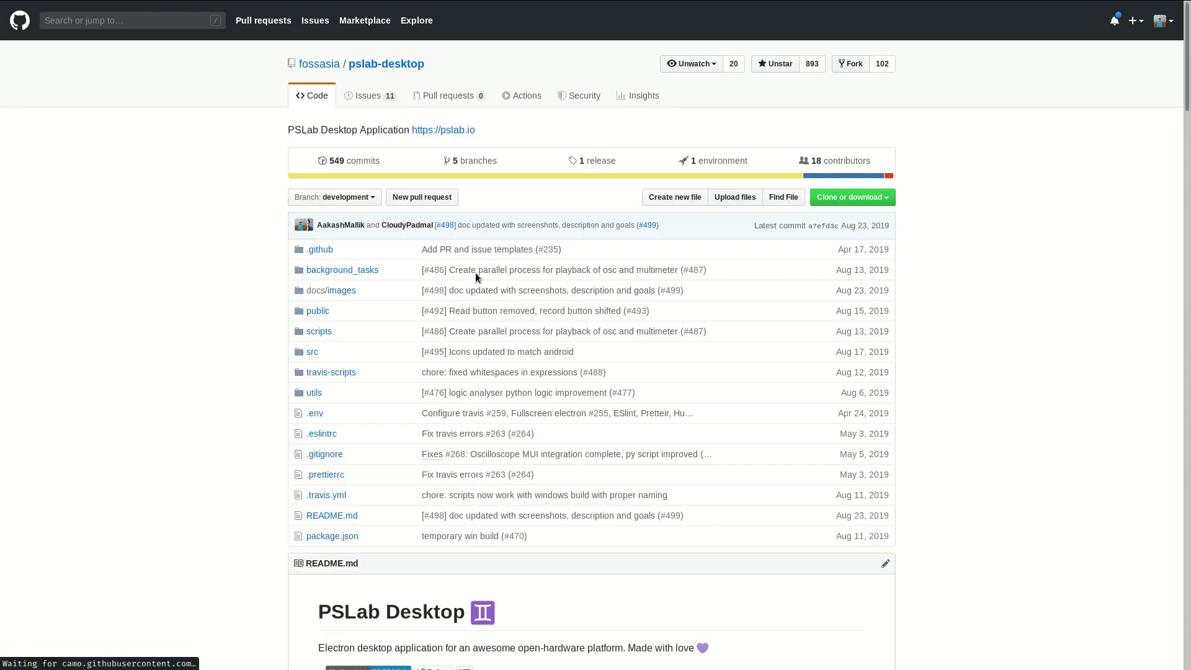
scroll(256, 310, "down", 3)
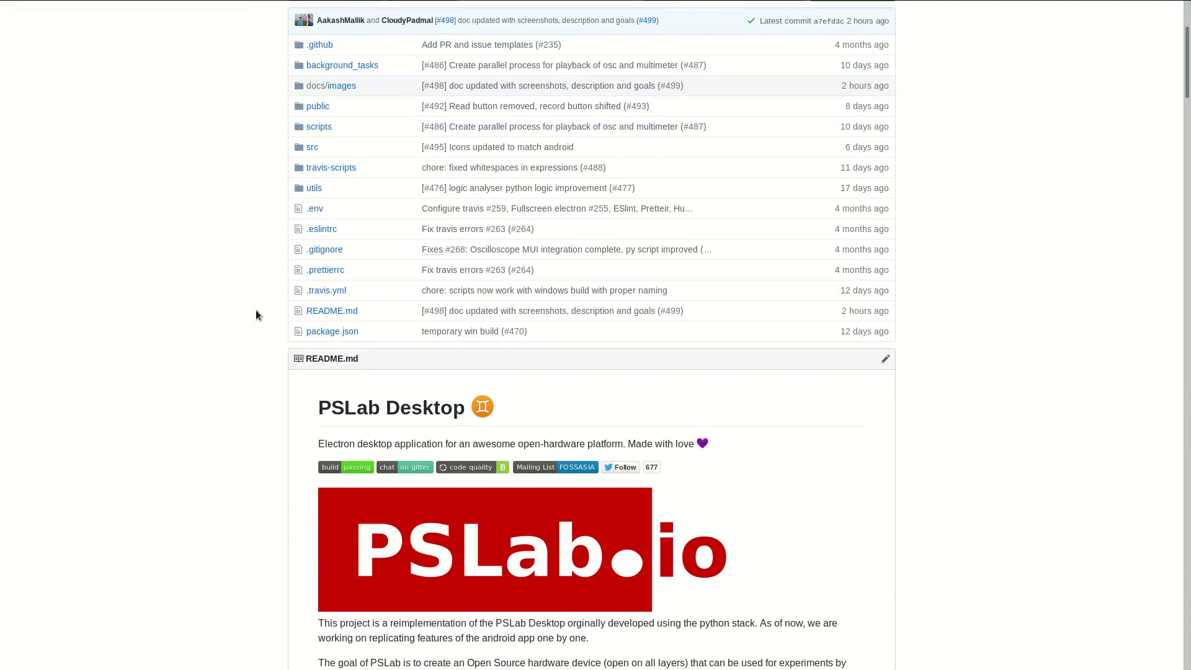
scroll(255, 310, "up", 2)
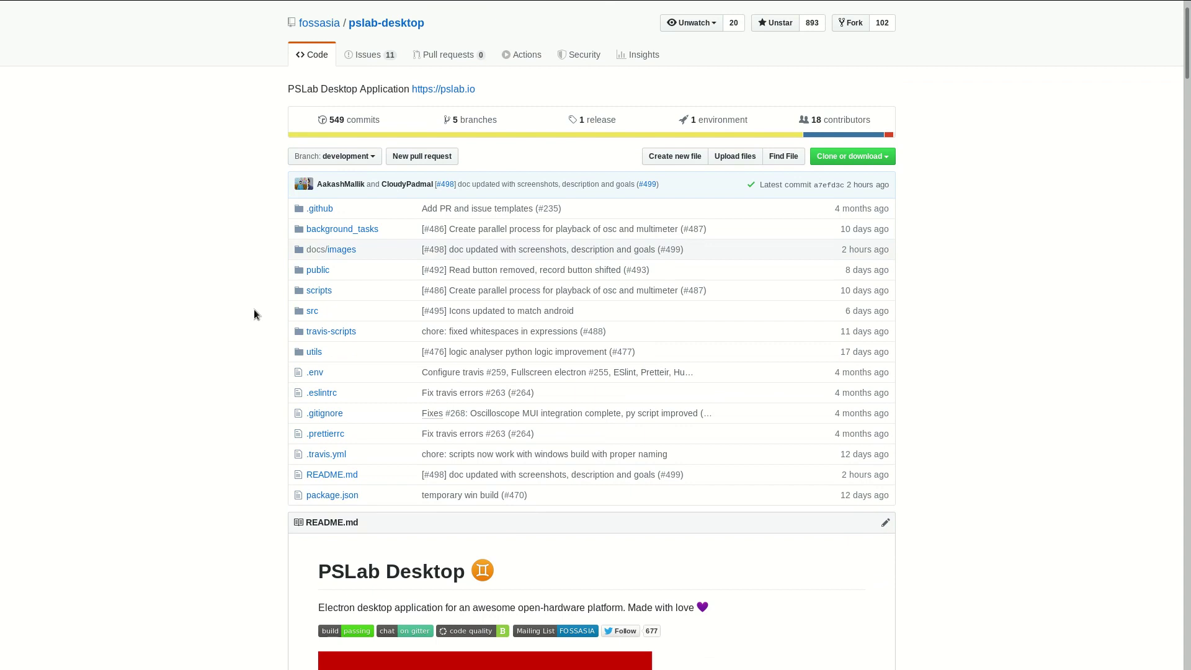
scroll(254, 310, "up", 1)
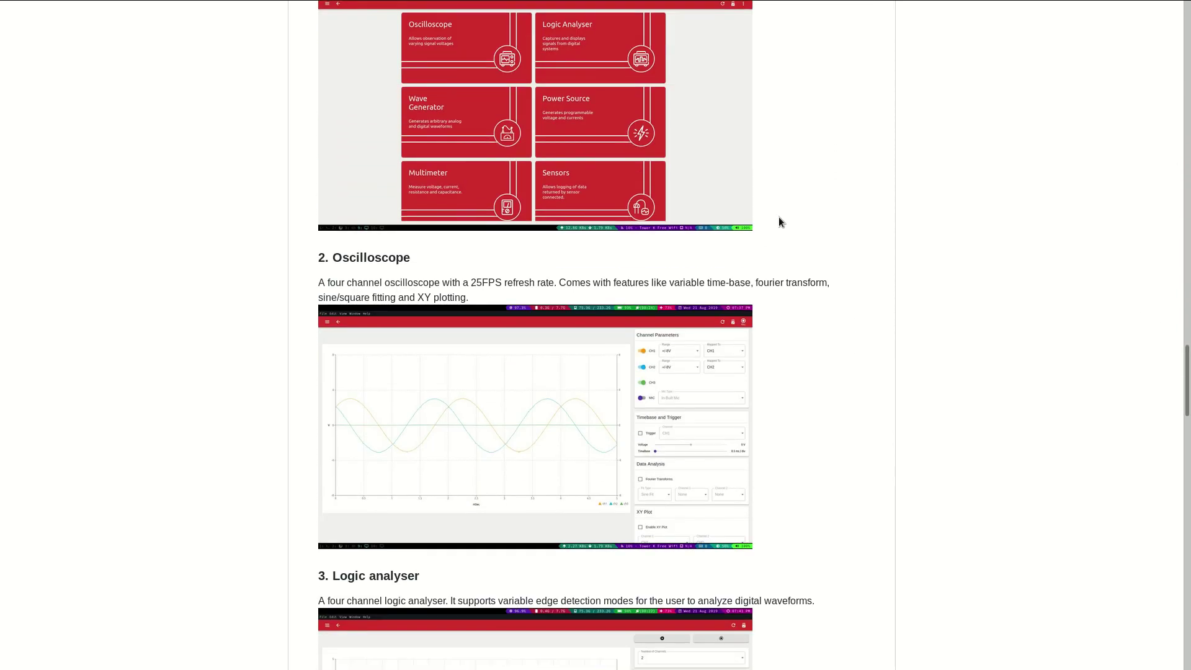
scroll(779, 218, "down", 12)
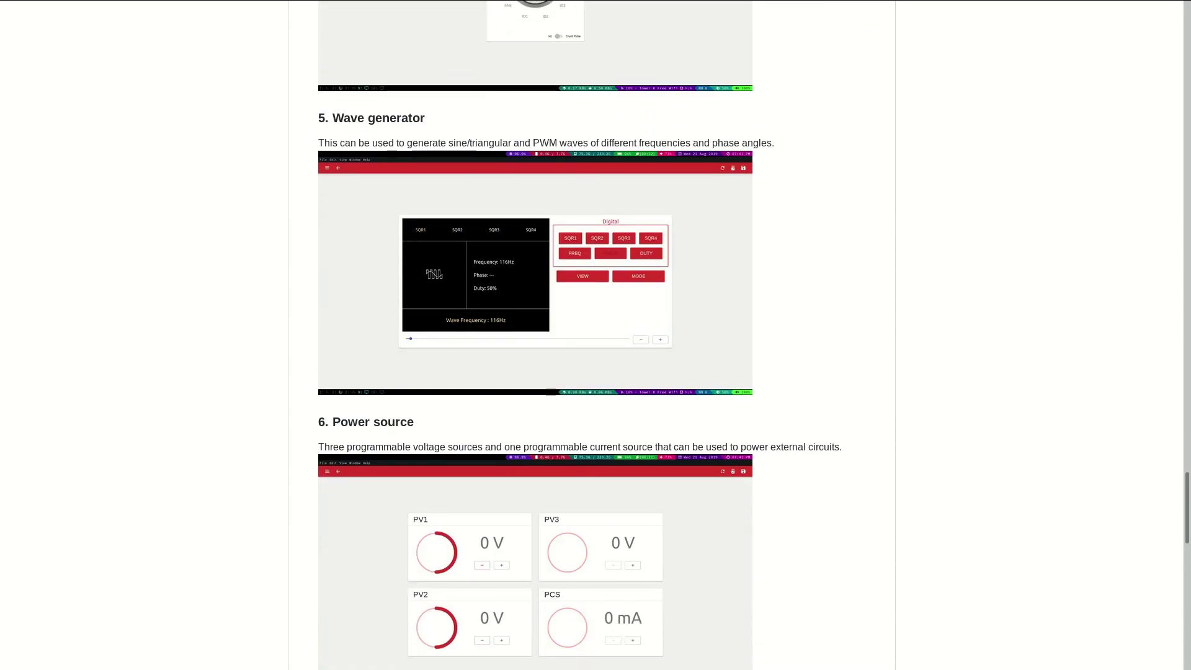
scroll(411, 360, "down", 15)
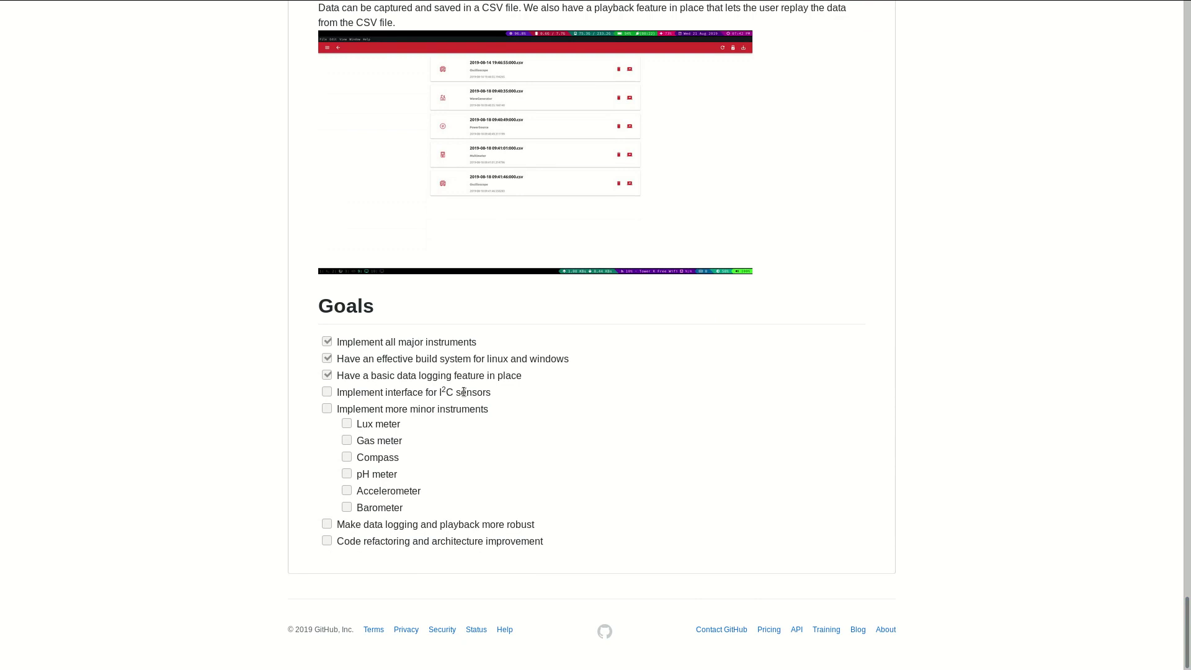
left_click_drag(1187, 627, 1188, 31)
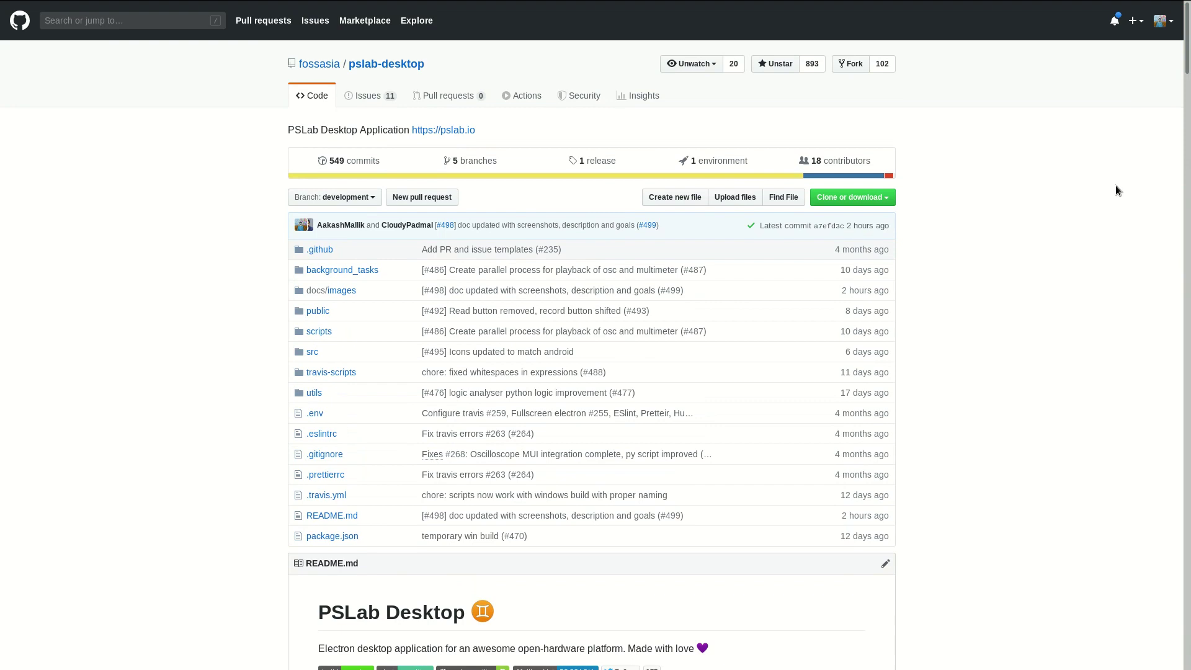
Close the file manager on workspace 9 and return to empty workspace 10
key("super+0")
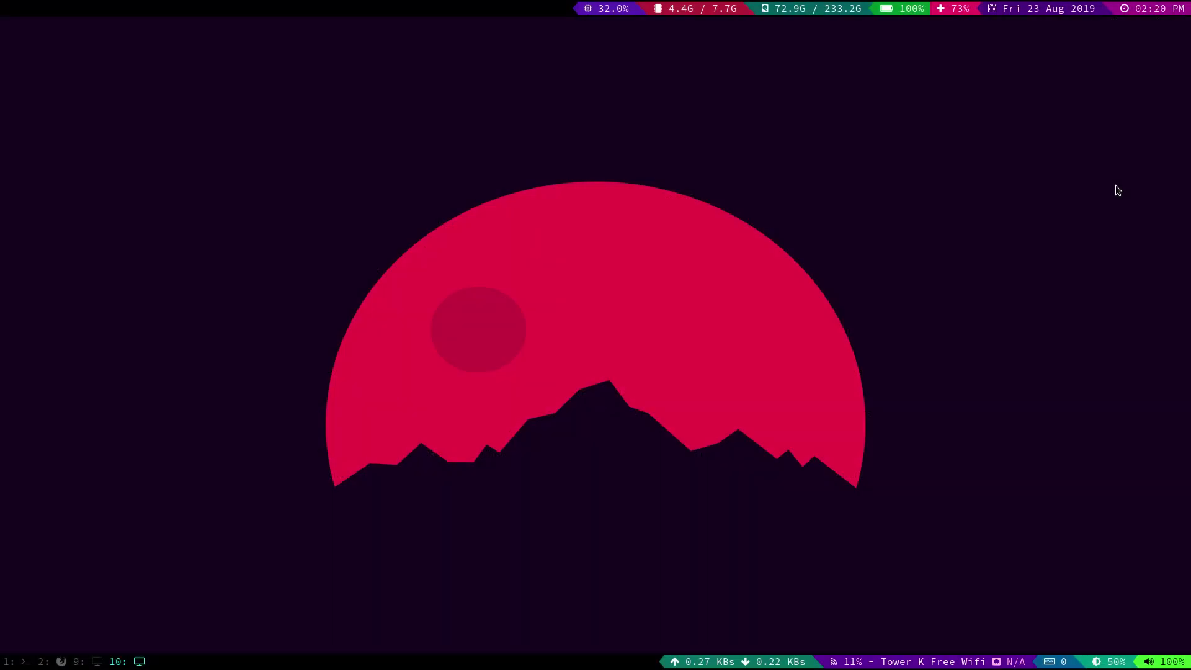
key("super+9")
key("super+shift+q")
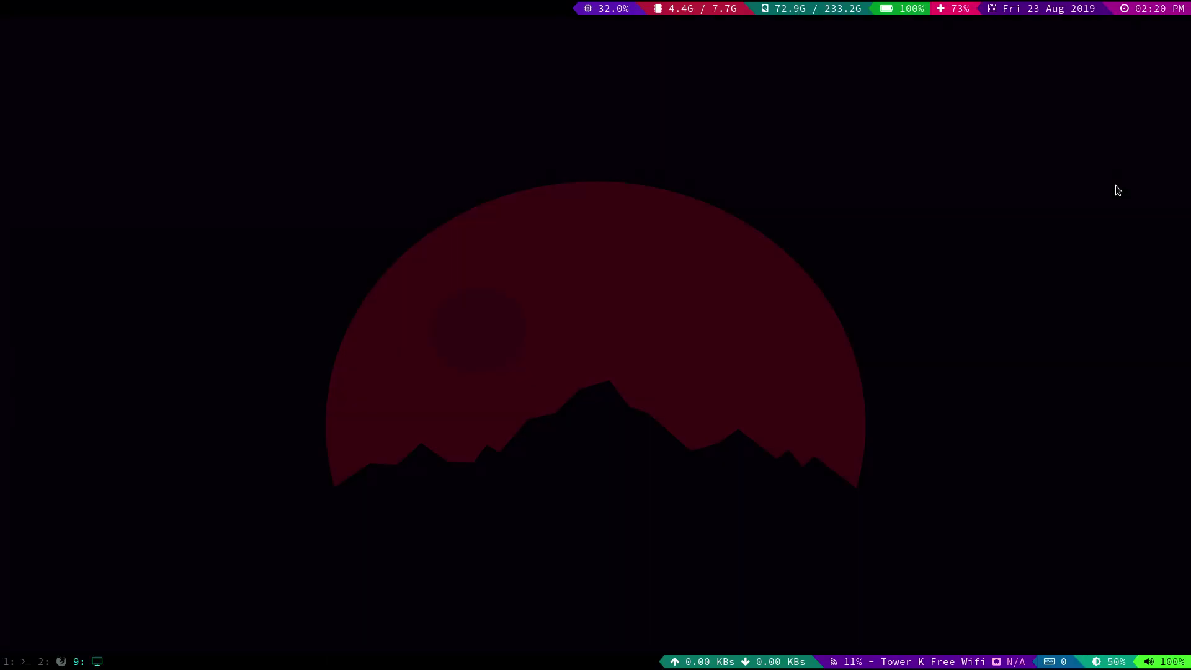
key("super+0")
Launch PSLab Desktop from the rofi launcher by searching 'pslab'
key("super+d")
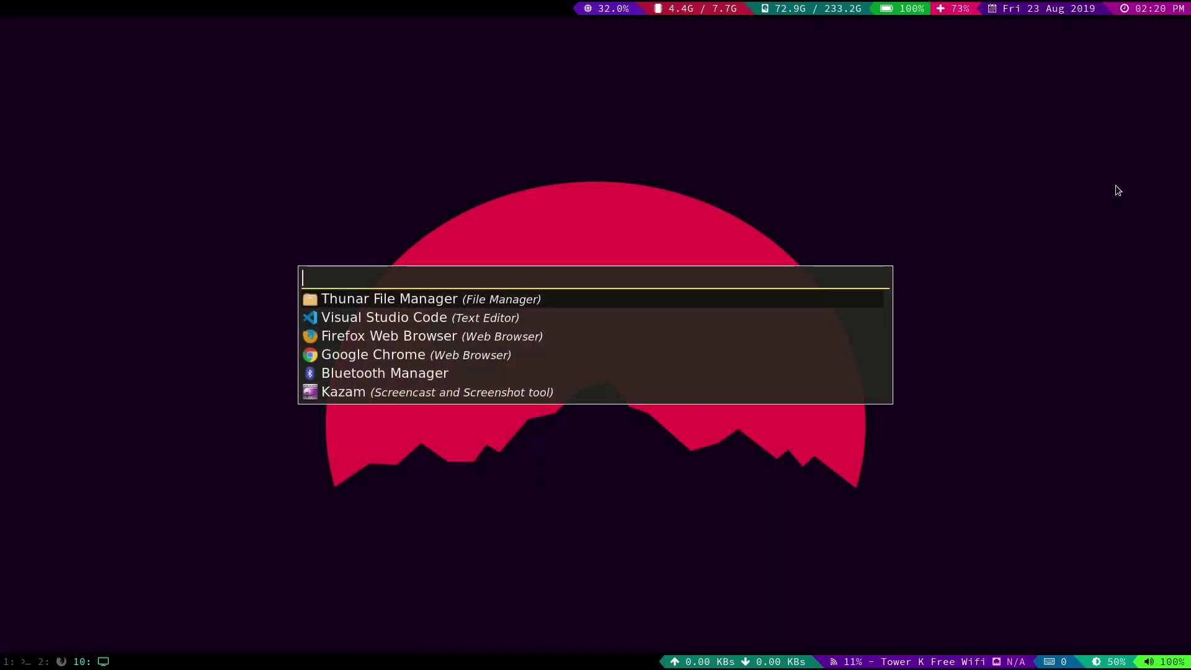
type("pslab")
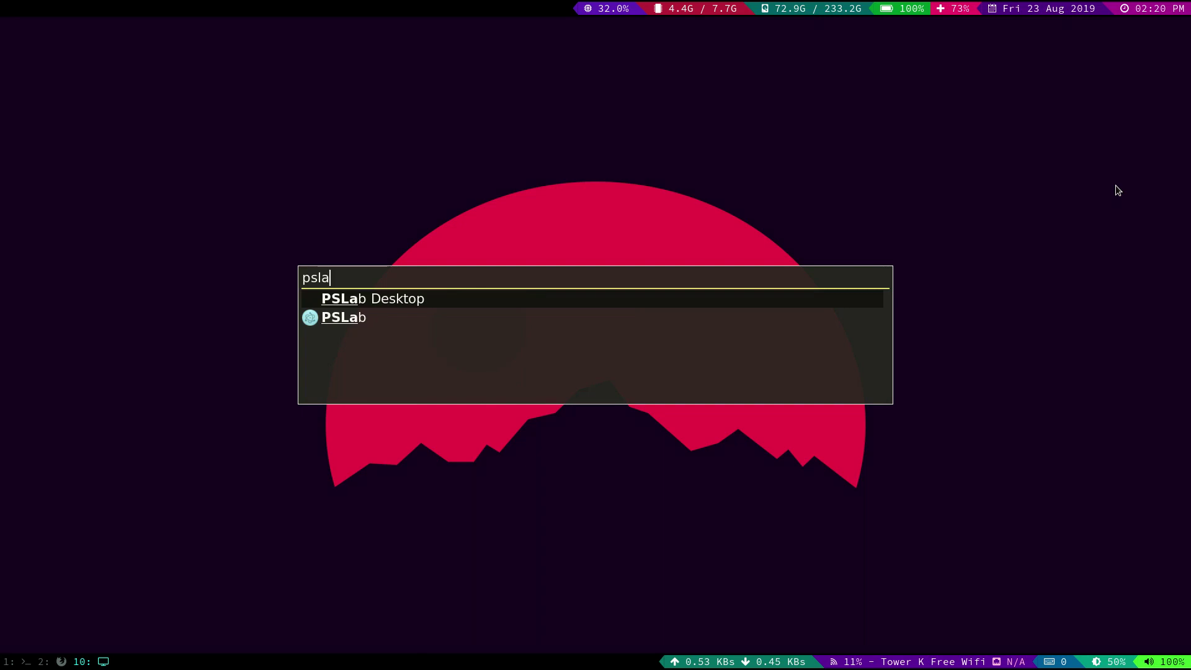
key("Down")
key("Return")
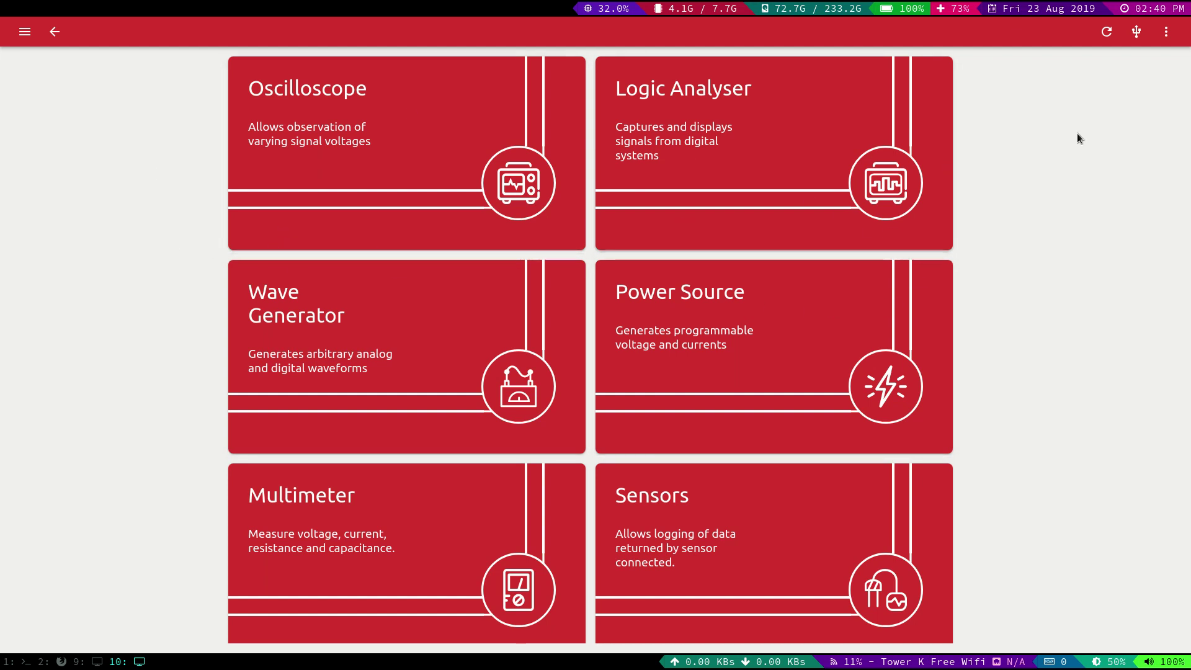
Show the board's front layout and read the tooltips of the header pins
left_click(1166, 32)
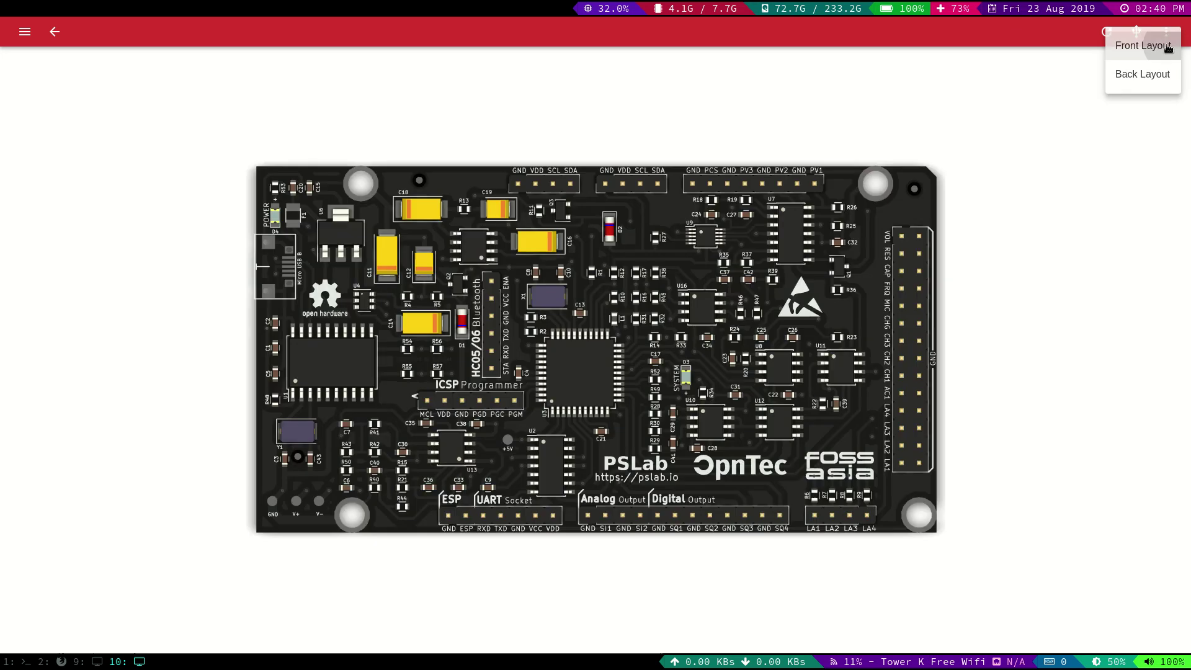
left_click(1169, 48)
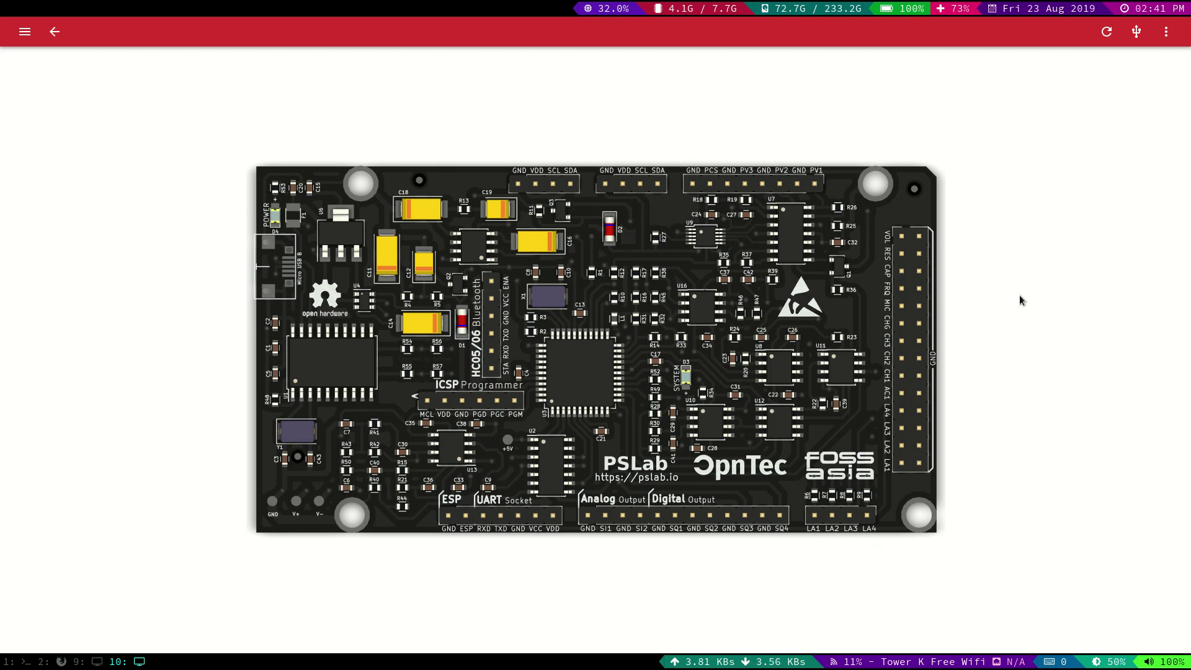
mouse_move(589, 519)
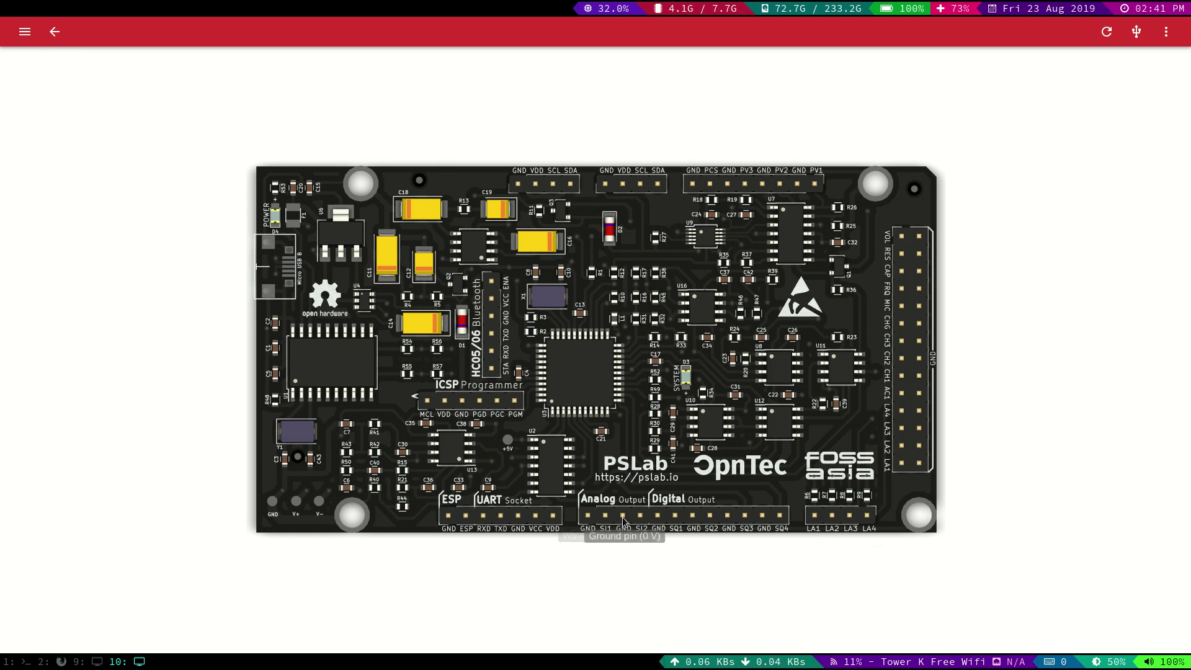
mouse_move(657, 518)
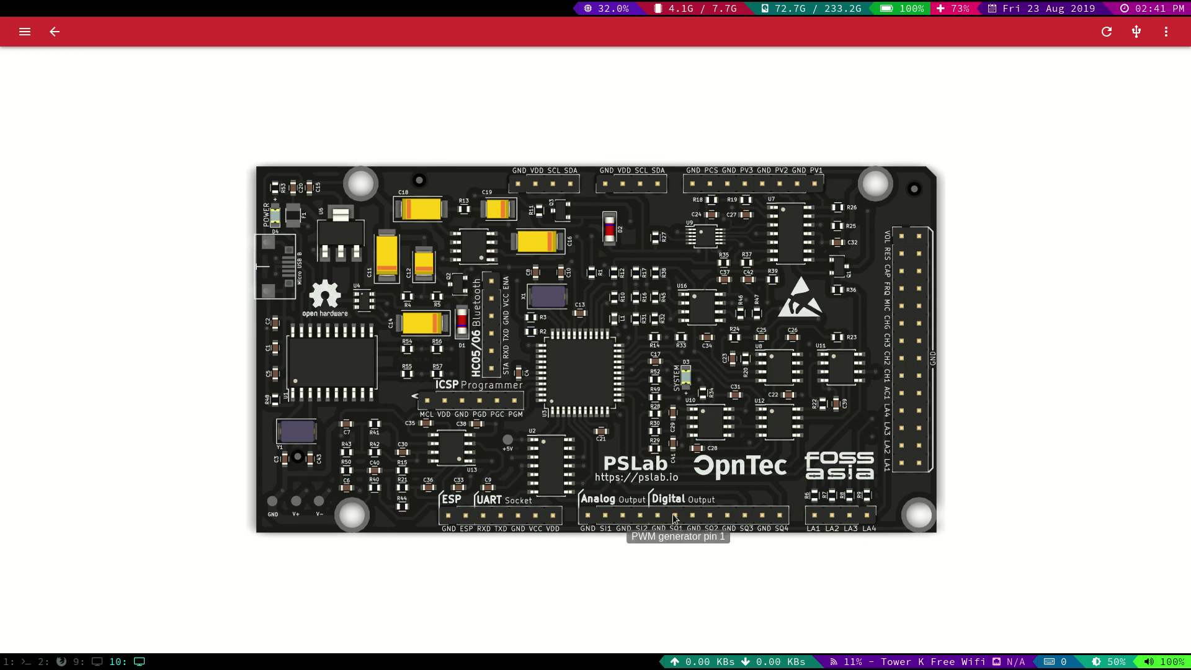
mouse_move(699, 517)
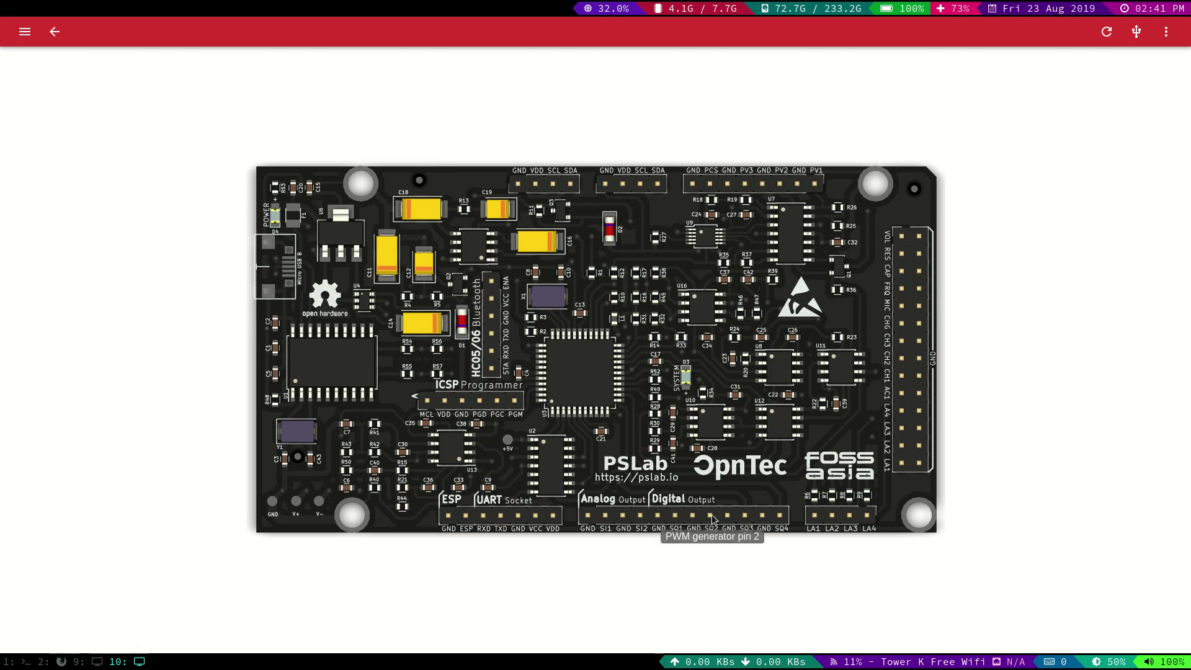
mouse_move(738, 520)
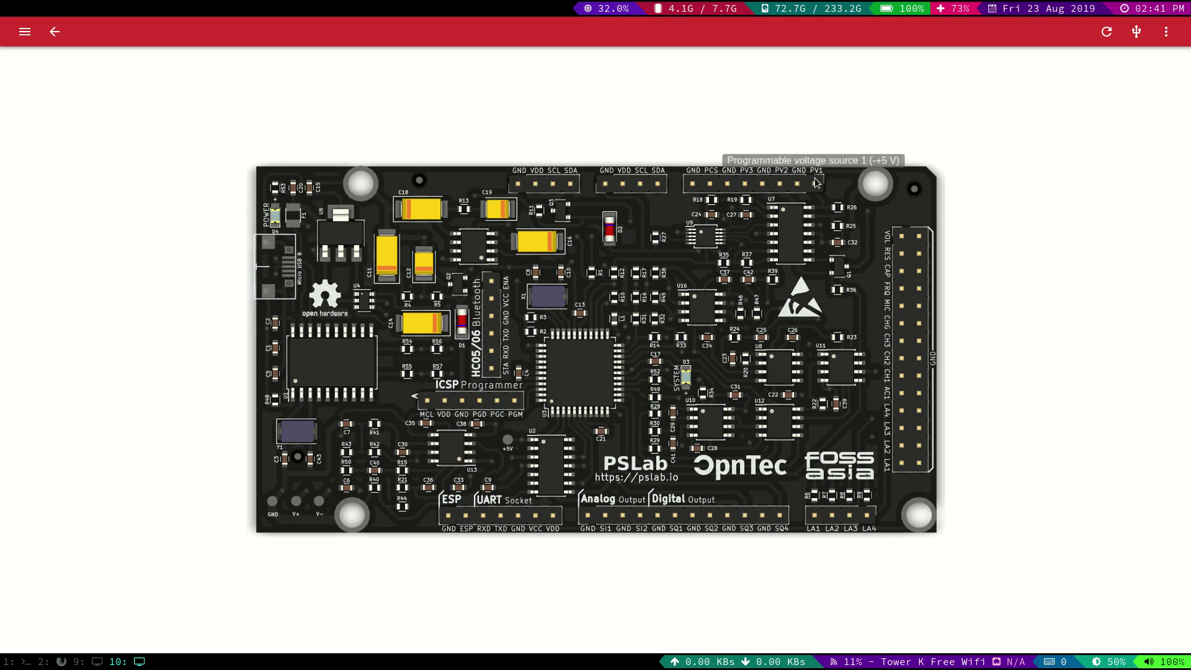
mouse_move(797, 184)
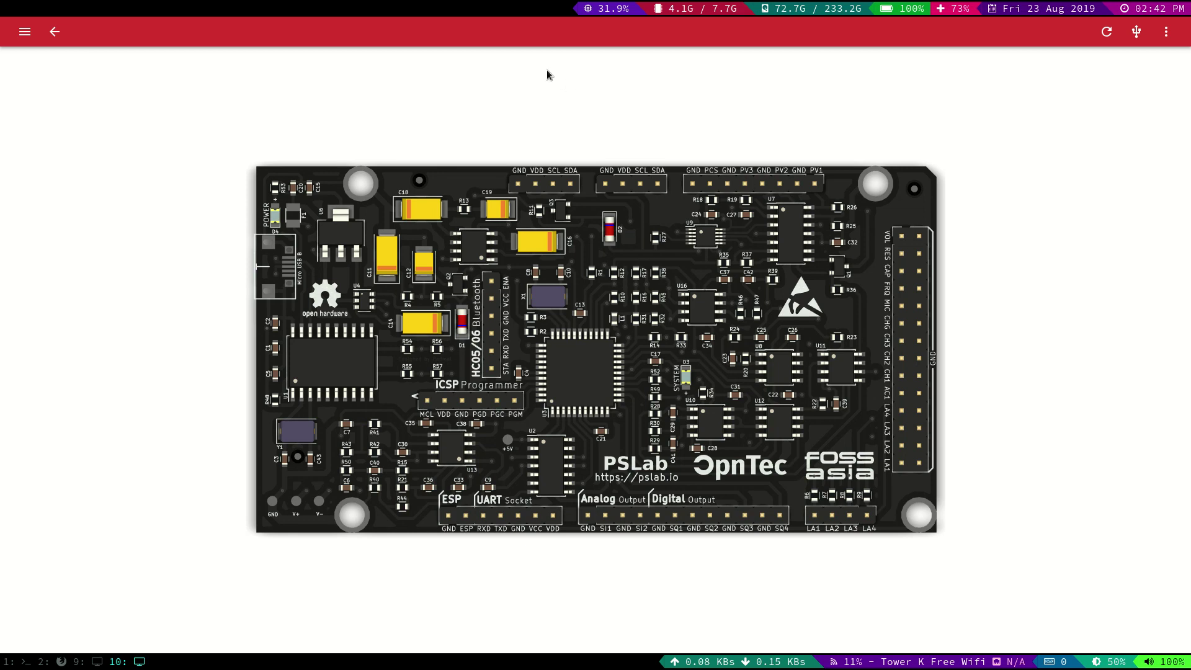
View the board's front pin layout once more, then return to the instrument menu
left_click(55, 31)
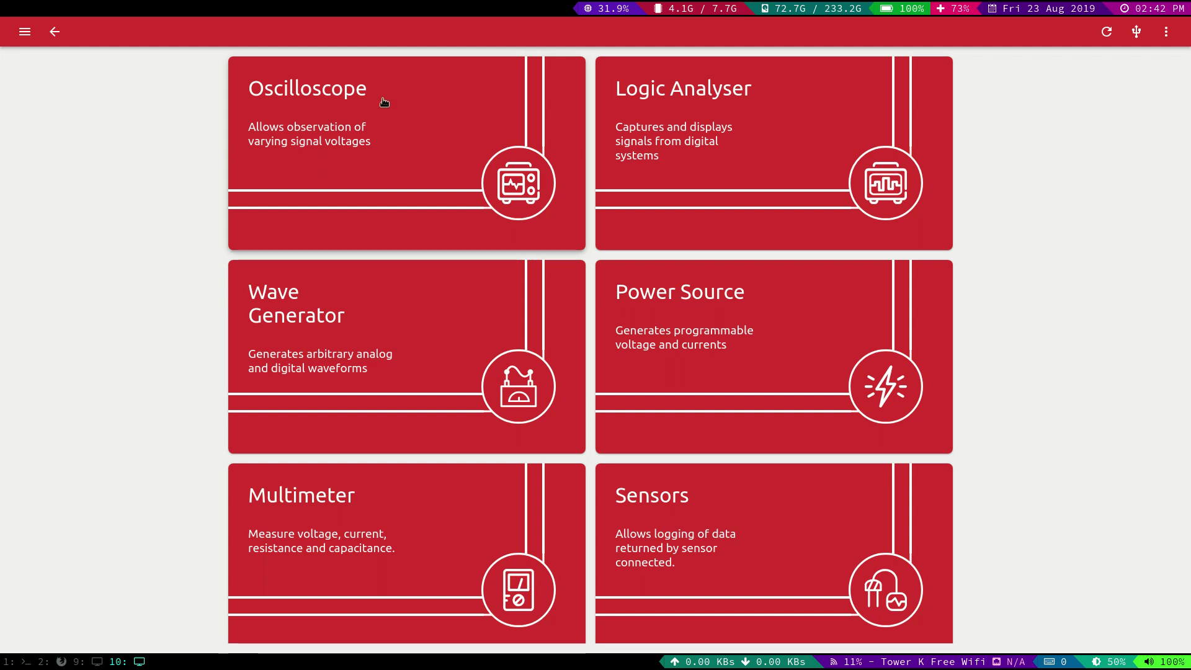
left_click(1169, 31)
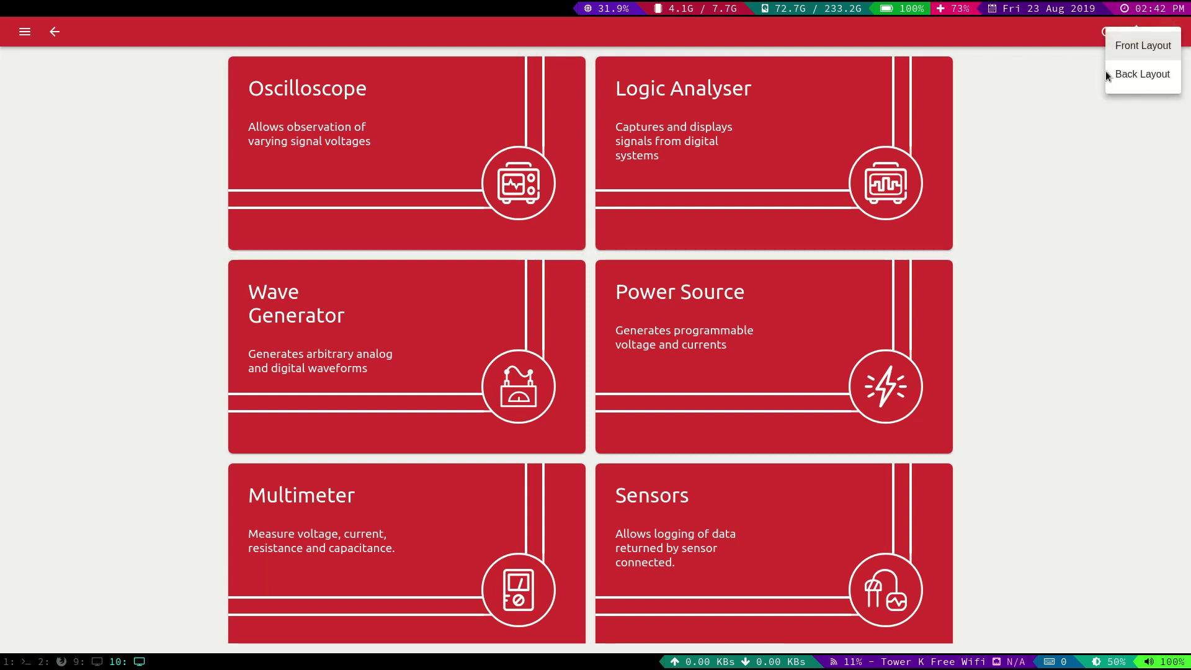
left_click(1144, 46)
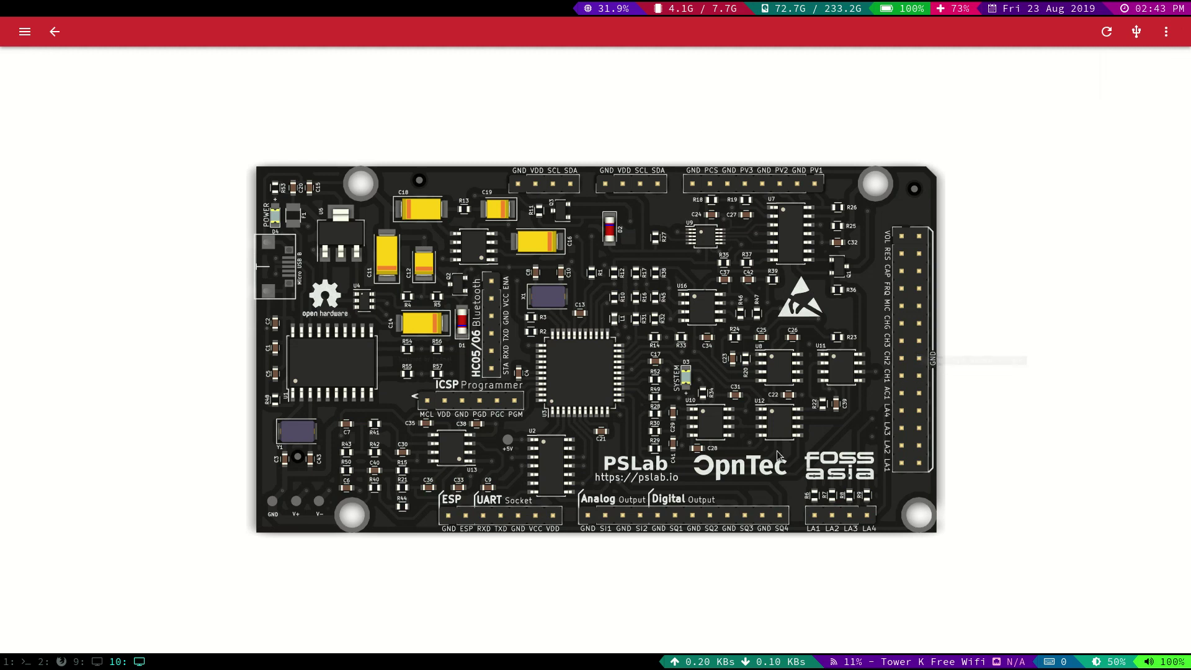
mouse_move(641, 521)
left_click(55, 33)
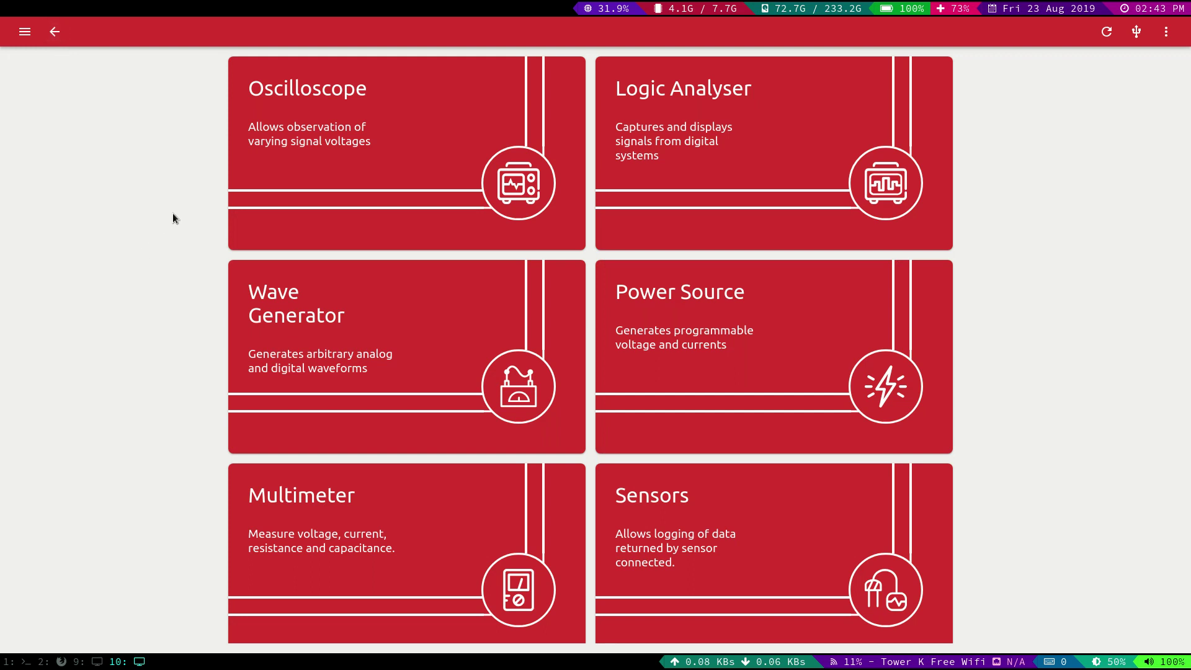
Open the Oscilloscope, turn on the CH2 trace and enable triggering on CH1
left_click(245, 186)
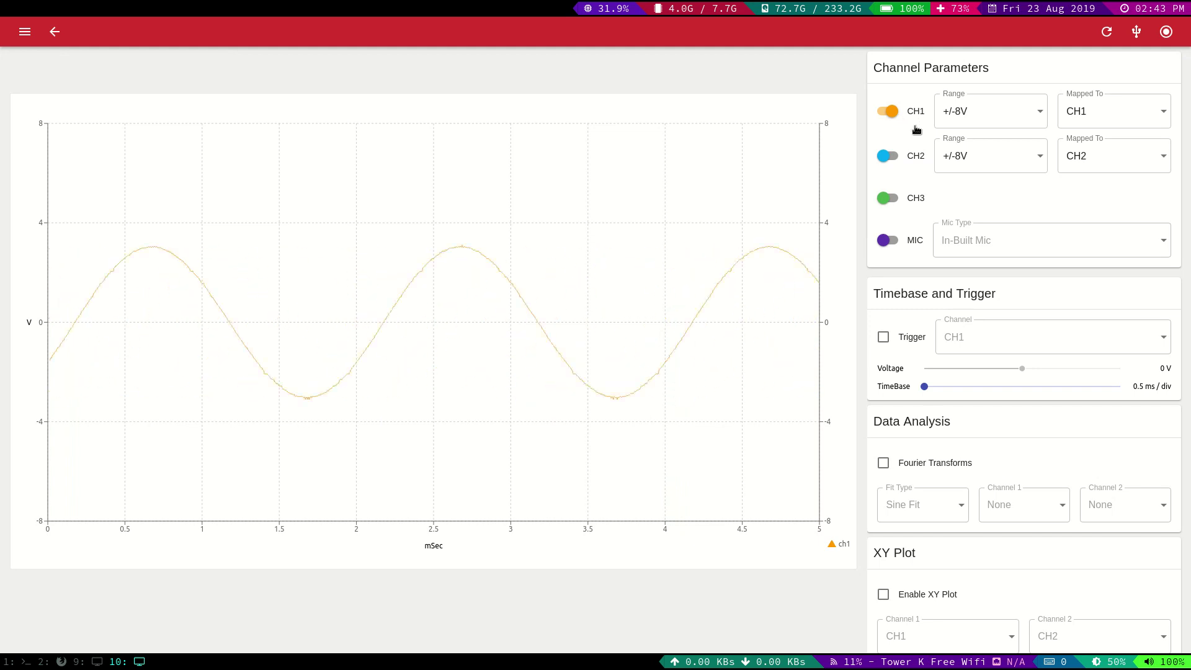
left_click(888, 156)
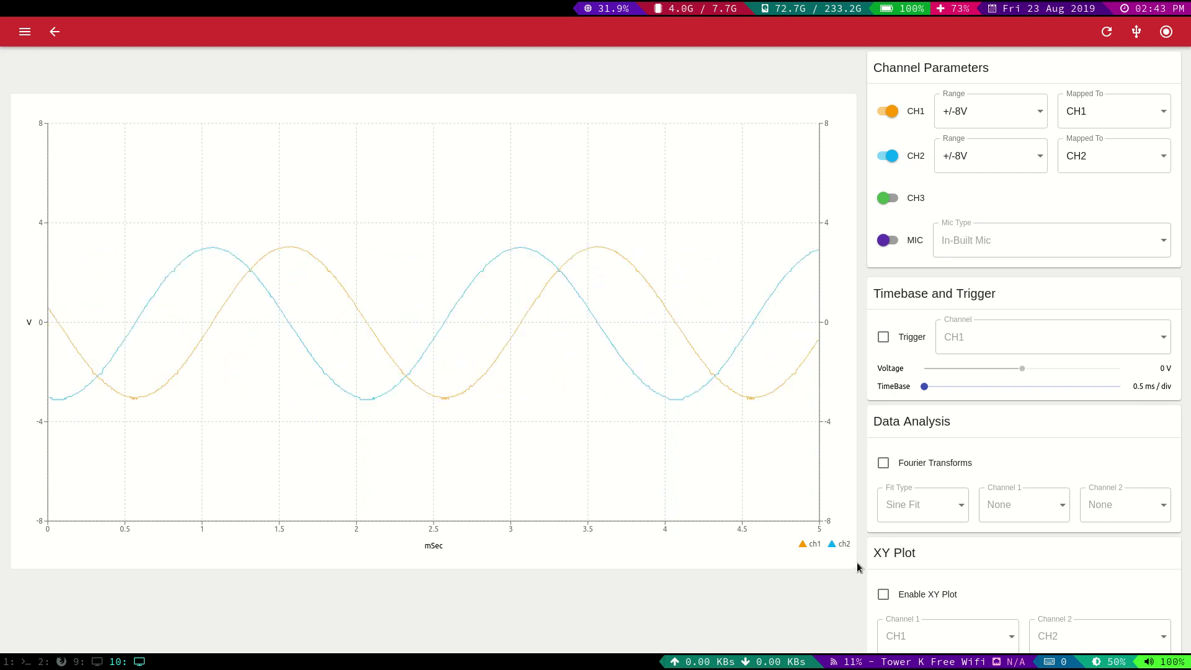
left_click(884, 337)
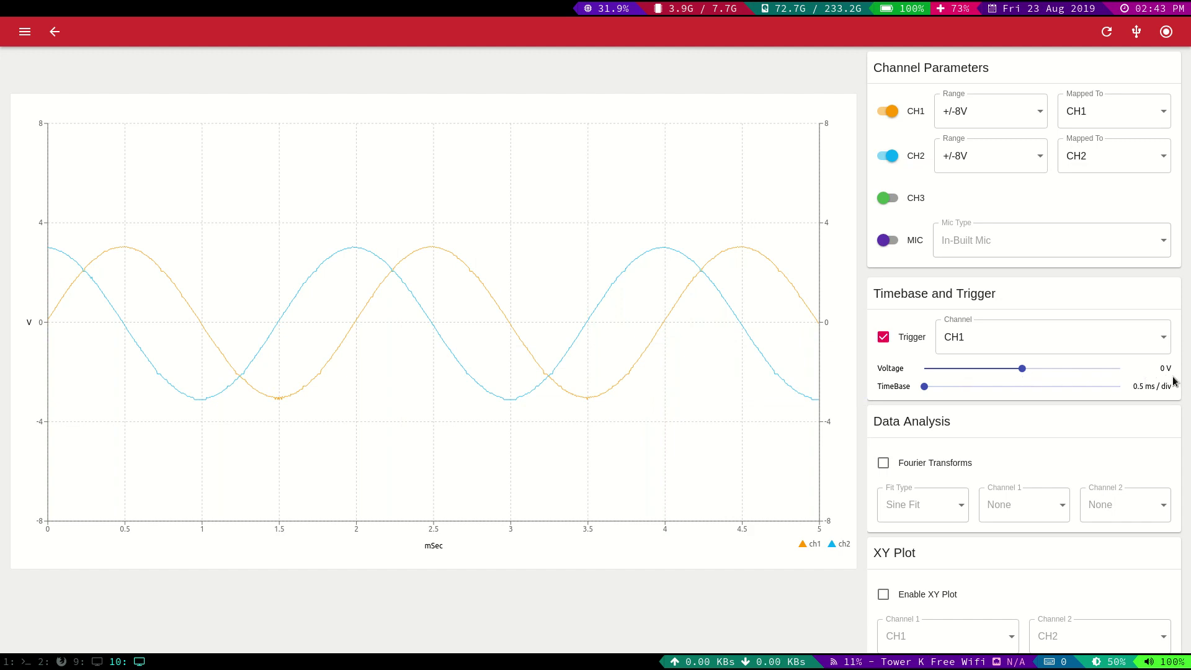
Return to the instrument menu and reset the connected PSLab device
left_click(53, 32)
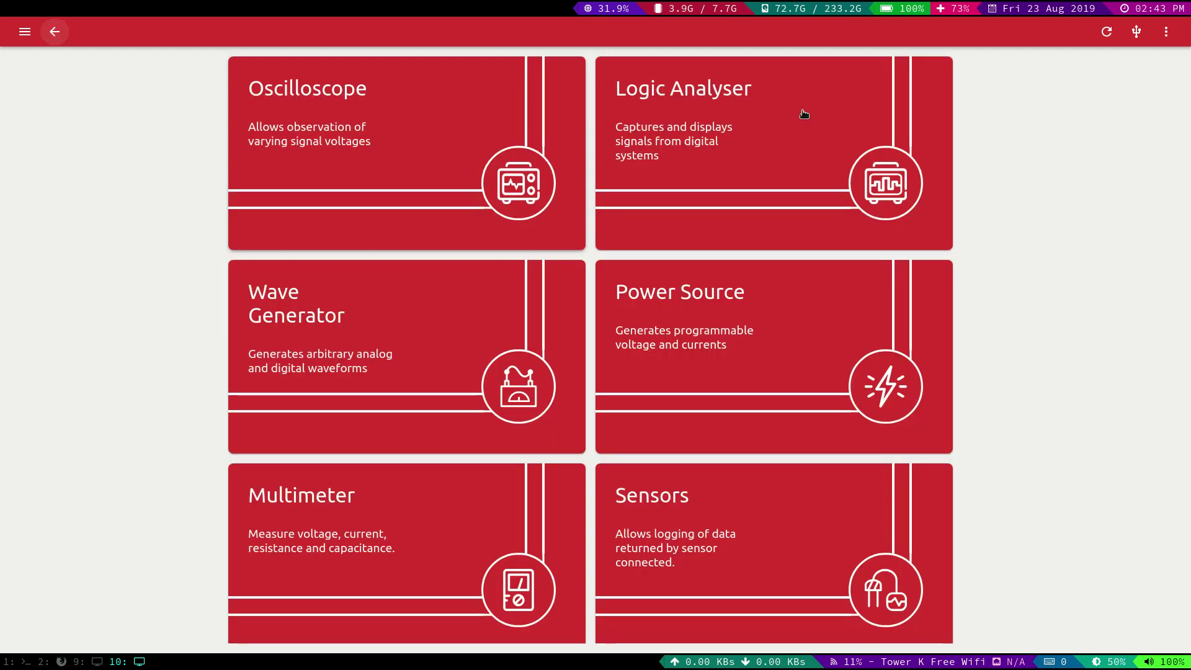
left_click(1108, 34)
Reopen the Oscilloscope and enable Fourier Transforms for a 0–100 Hz CH1 spectrum
left_click(452, 151)
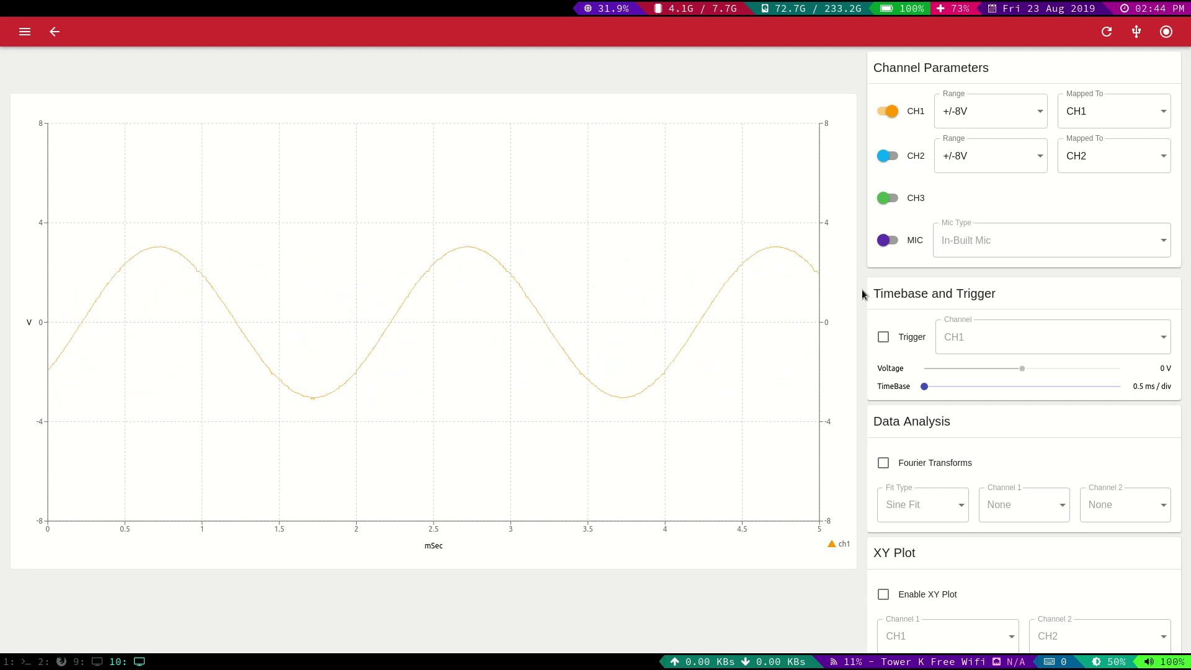
scroll(881, 399, "down", 1)
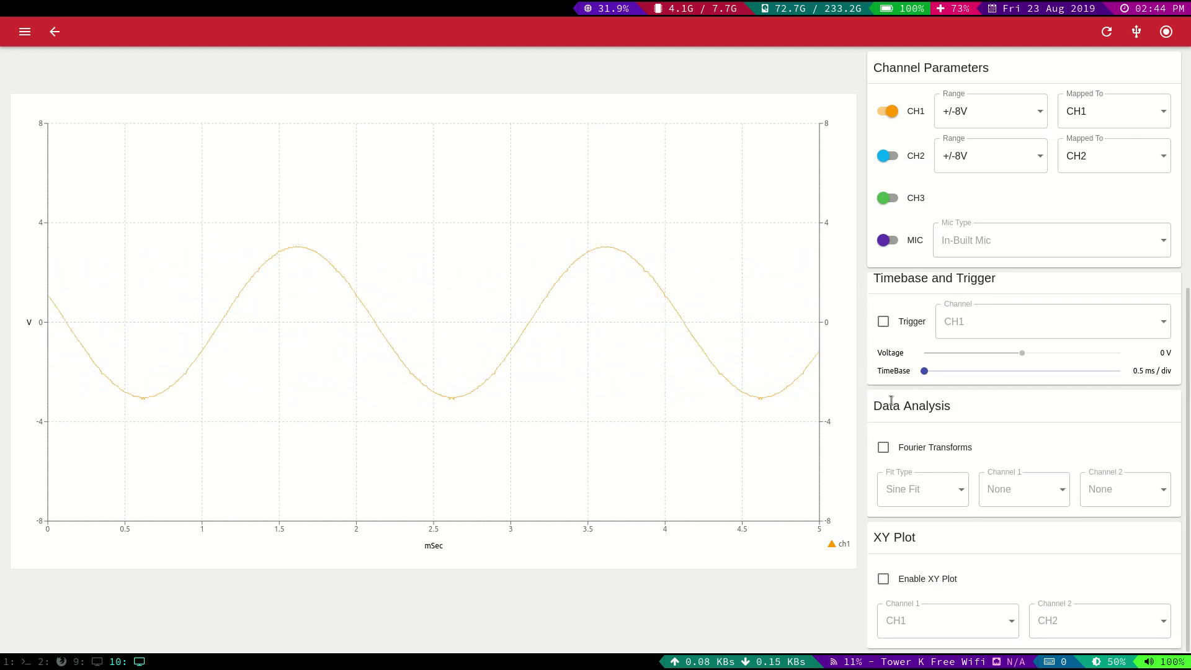
left_click(883, 448)
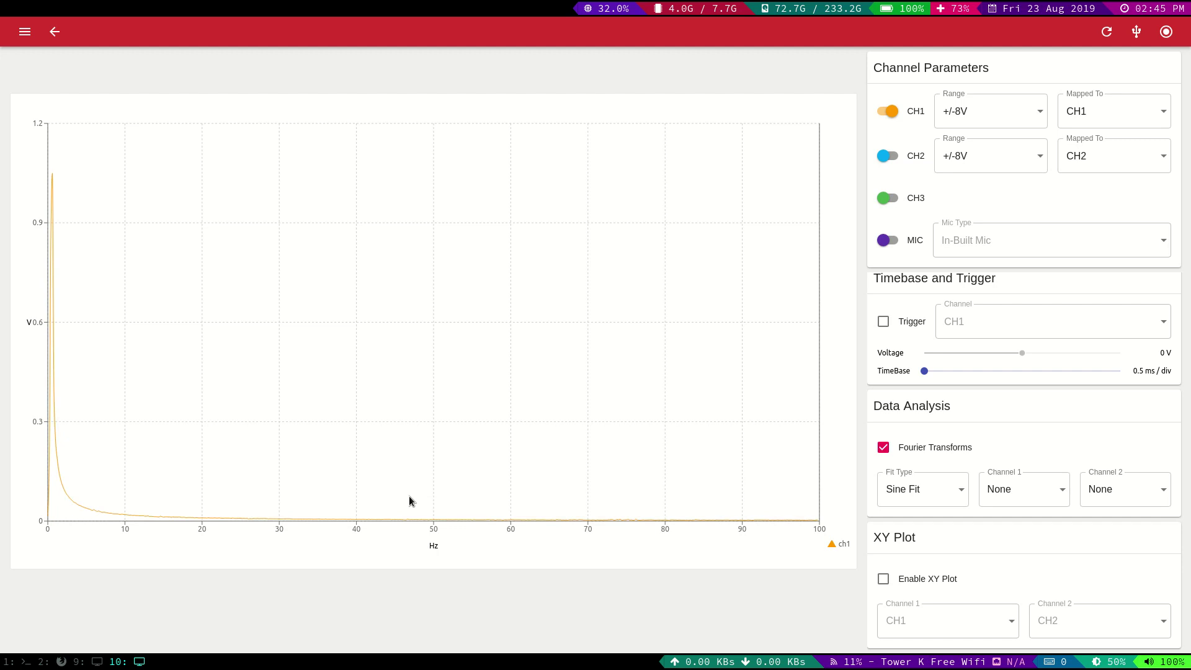
Set the analysis channel to CH1 with Sine Fit, then turn Fourier Transforms off
left_click(1023, 494)
left_click(1018, 520)
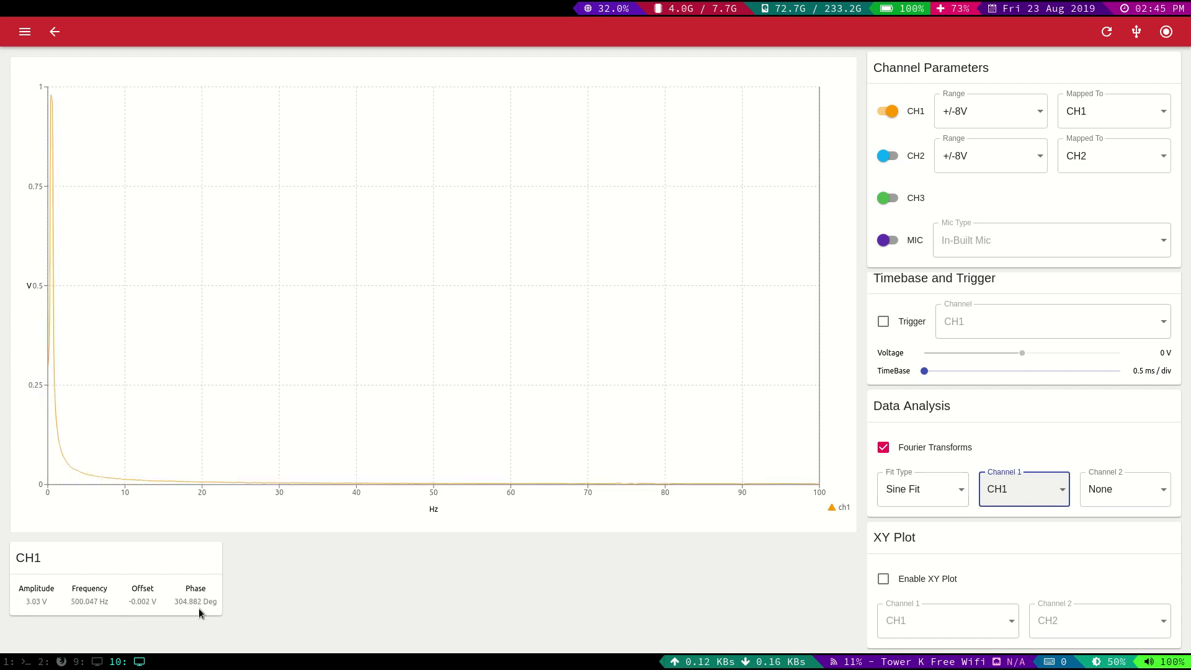
left_click(930, 494)
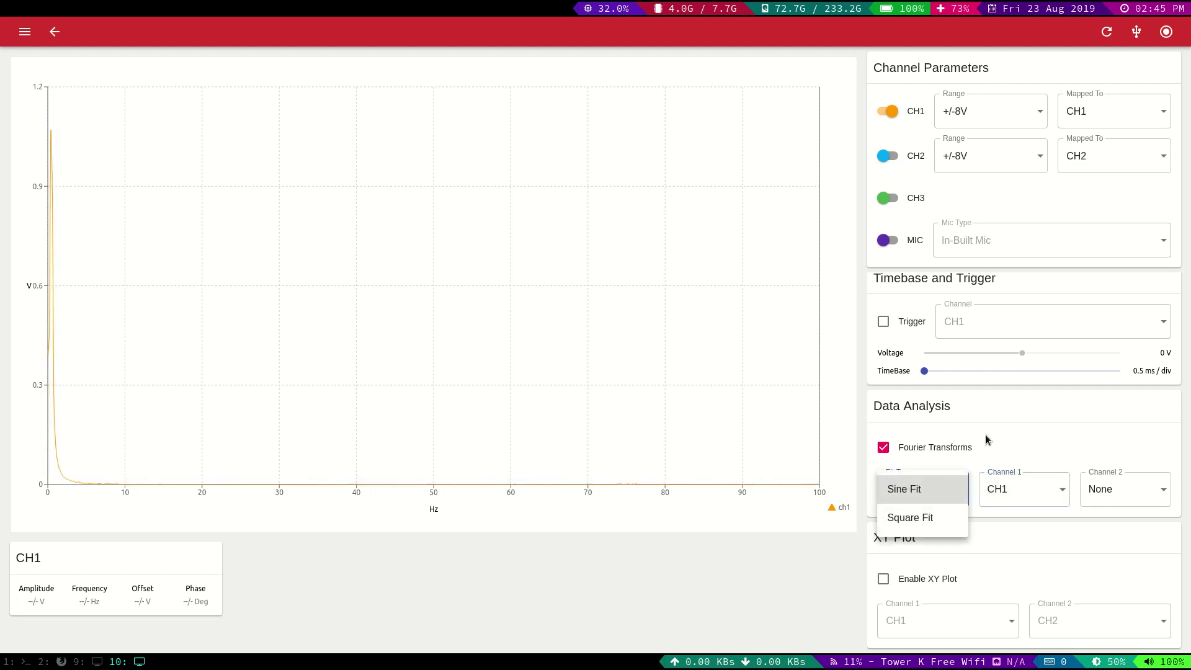
left_click(991, 464)
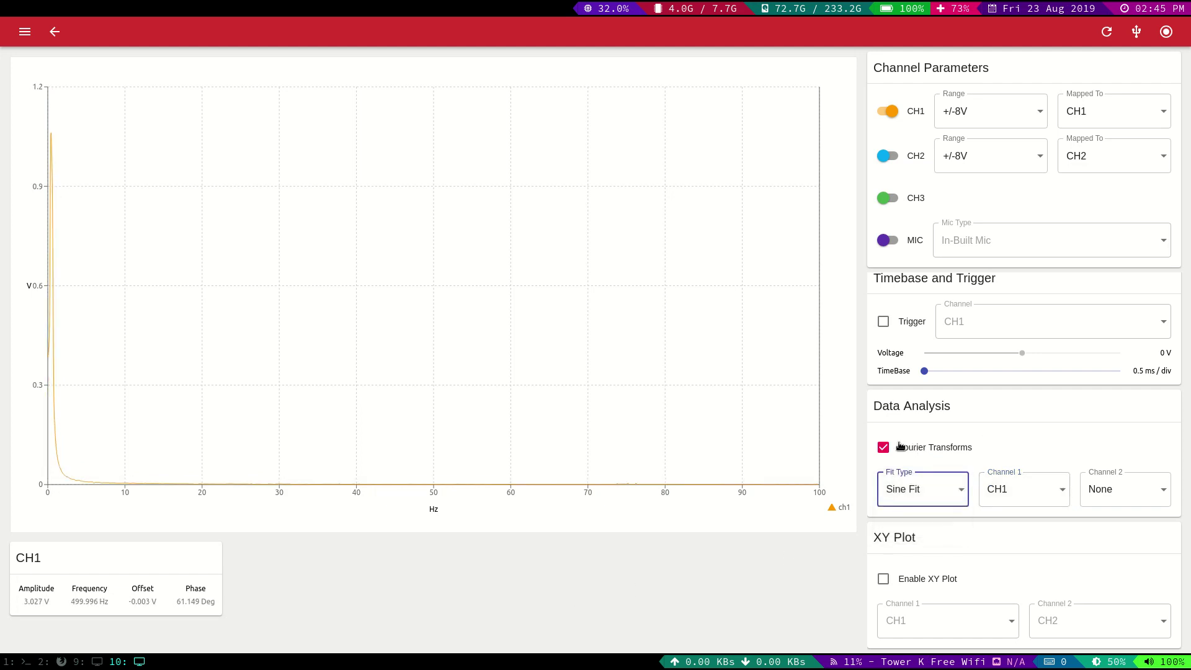
left_click(900, 449)
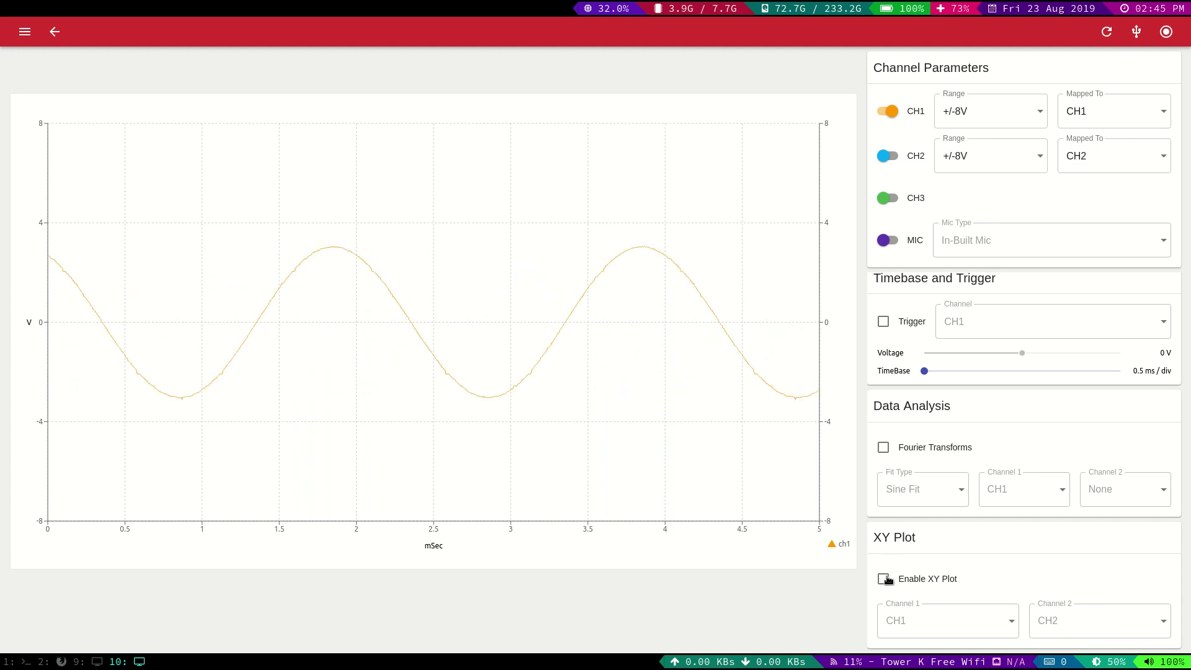
Turn on CH2 and enable the CH1-versus-CH2 XY plot
left_click(891, 159)
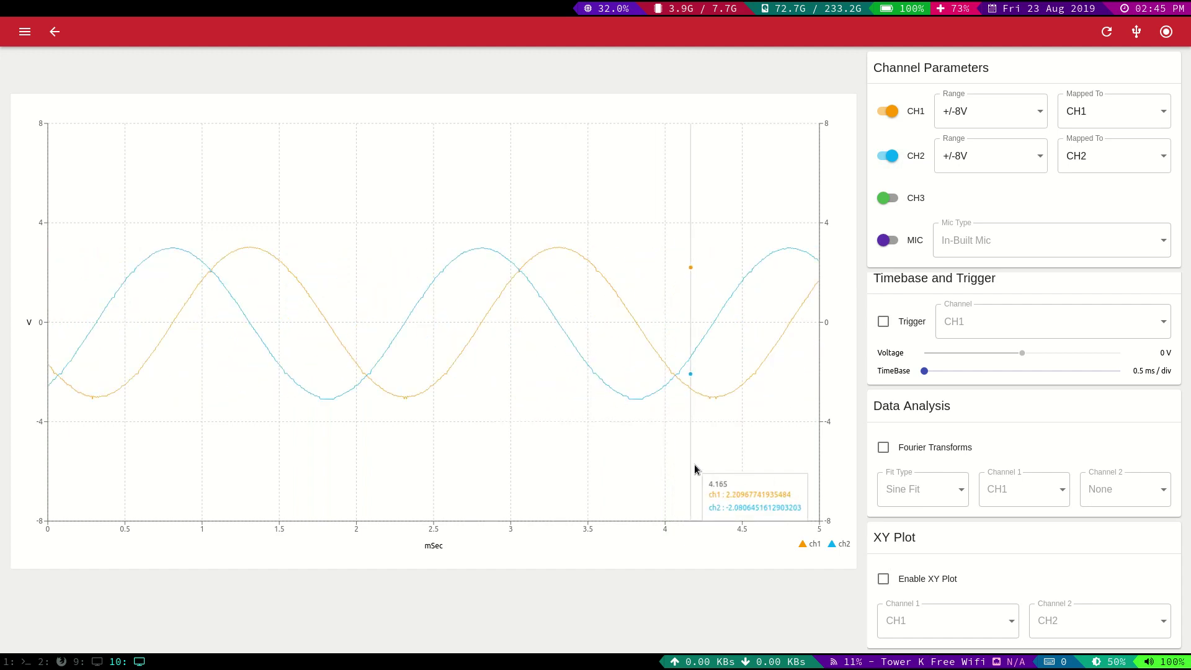
left_click(884, 581)
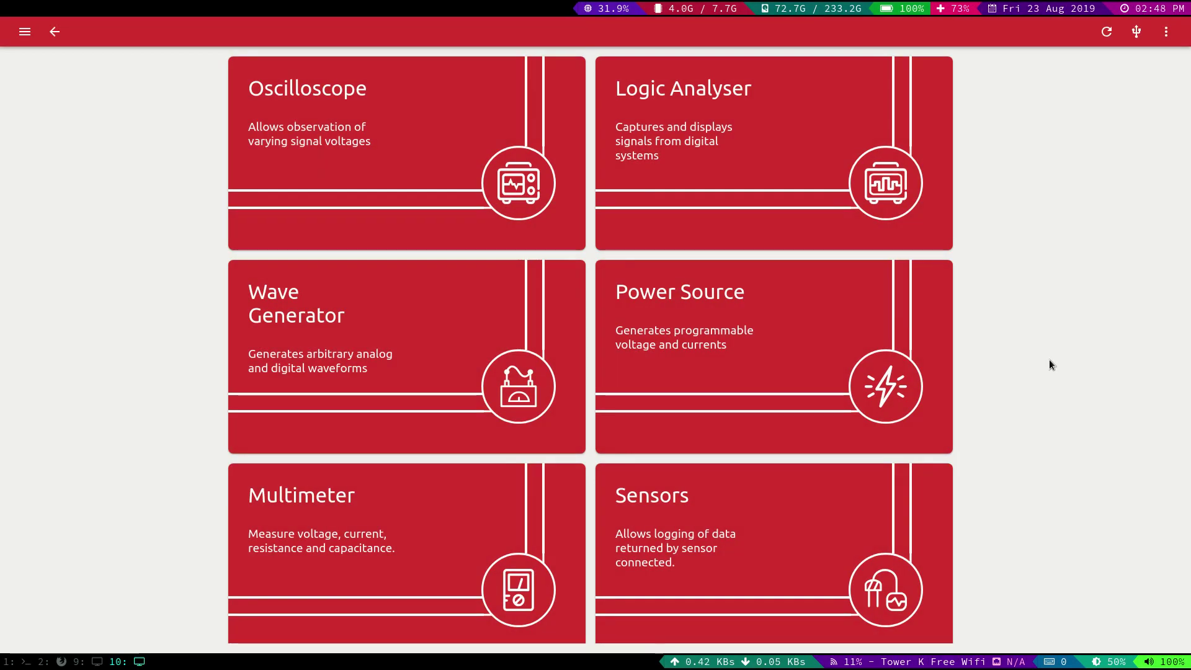
In the Wave Generator, set Wave1 to 1642 Hz and make Wave2 a triangle at 209° phase
left_click(418, 309)
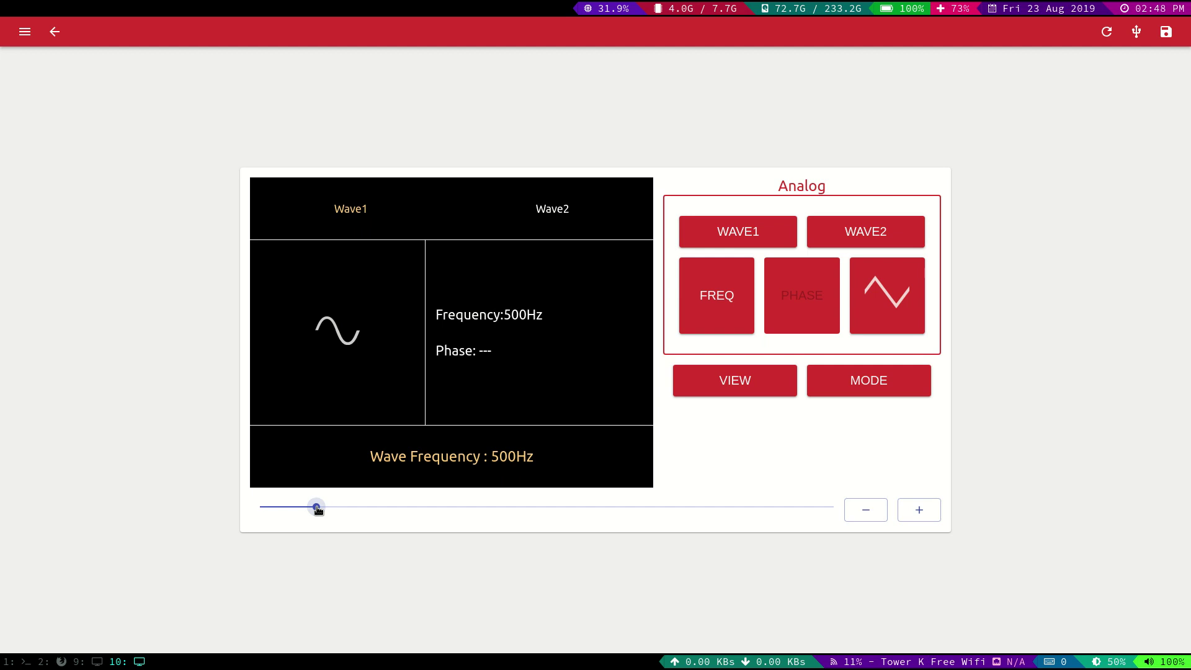
left_click_drag(318, 508, 451, 510)
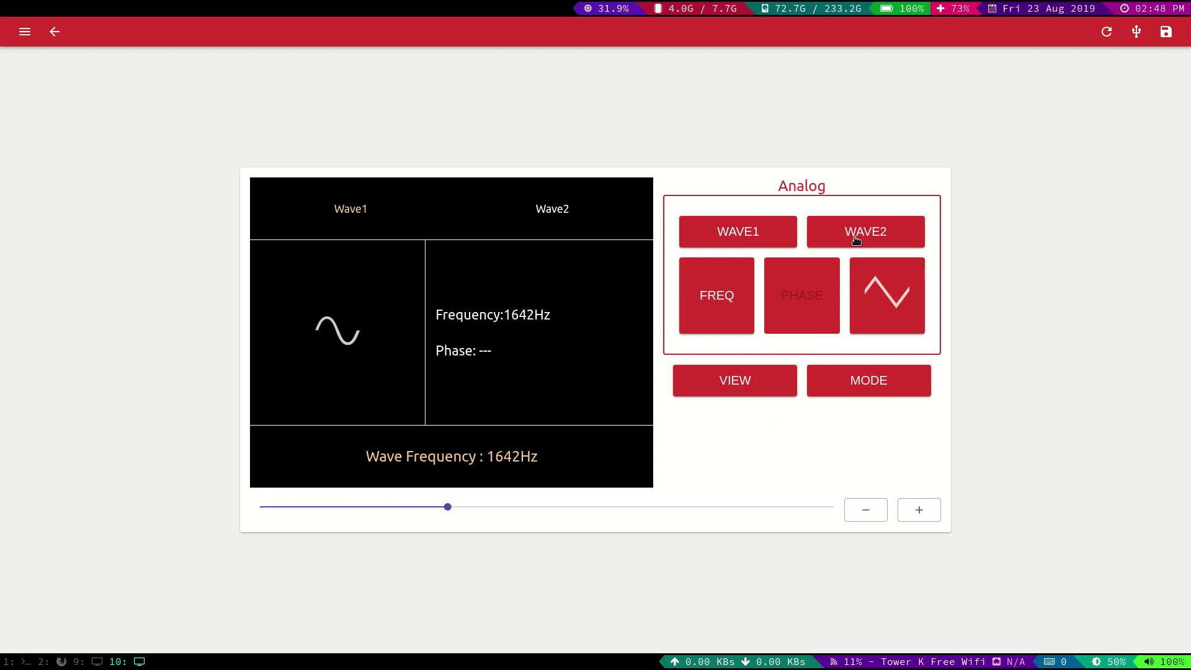
left_click(855, 240)
left_click_drag(404, 508, 593, 510)
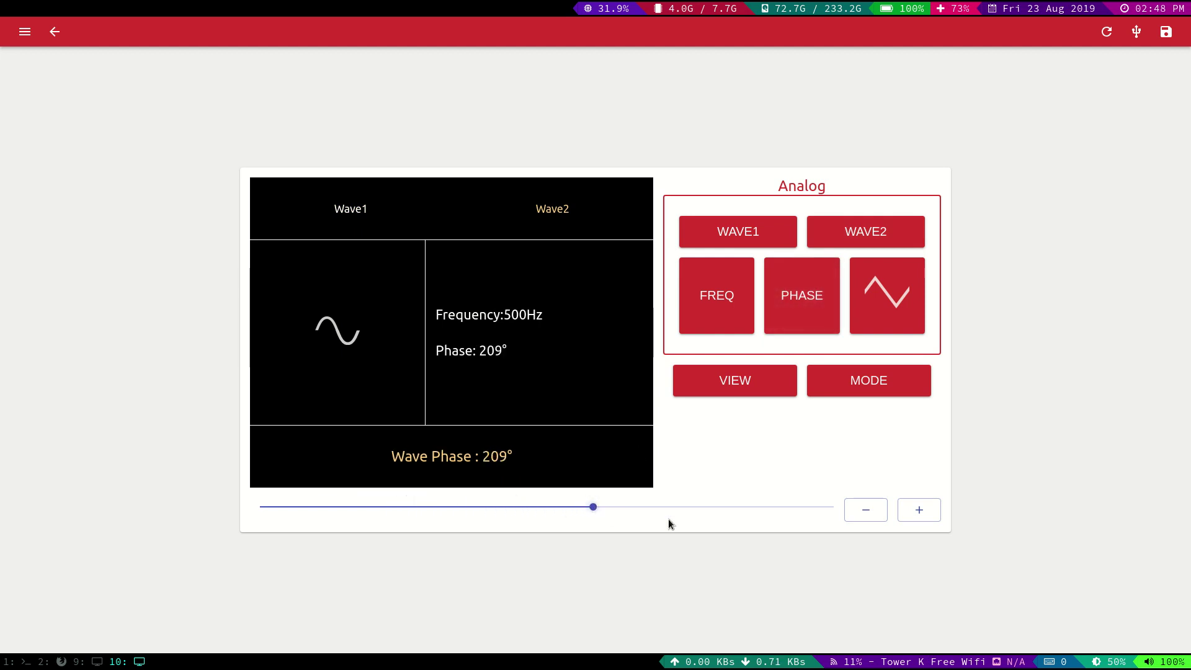
left_click(898, 314)
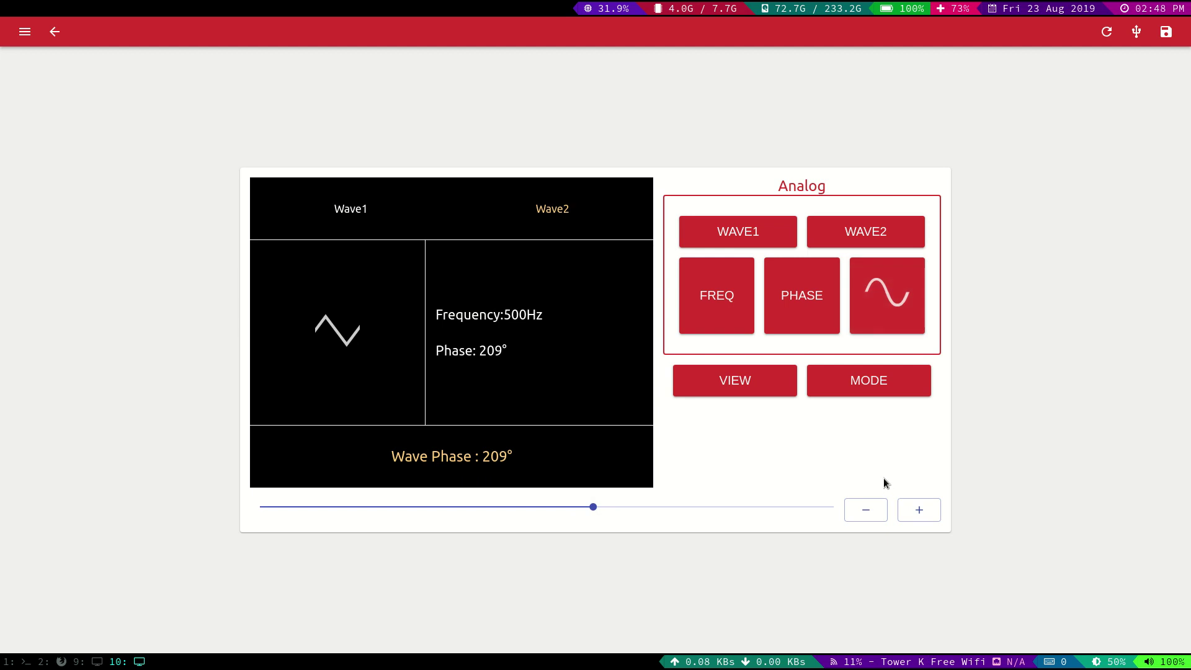
left_click(771, 240)
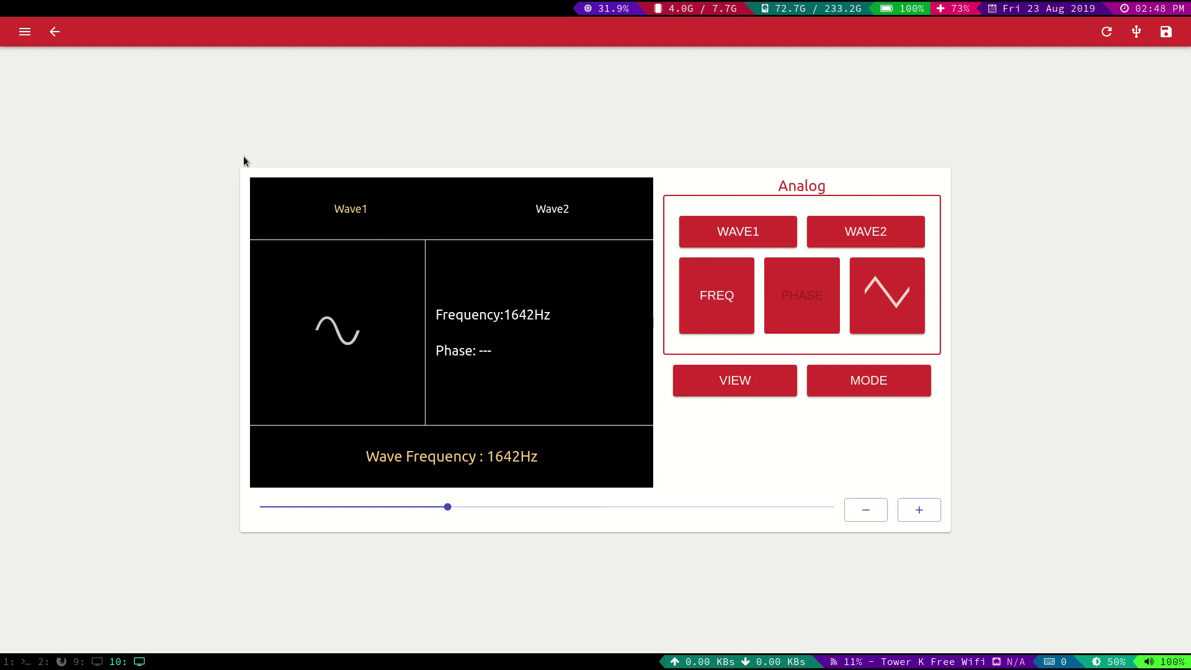
Turn on CH2 in the Oscilloscope to plot its triangle beside CH1's sine, then reopen the Wave Generator
left_click(55, 32)
left_click(291, 195)
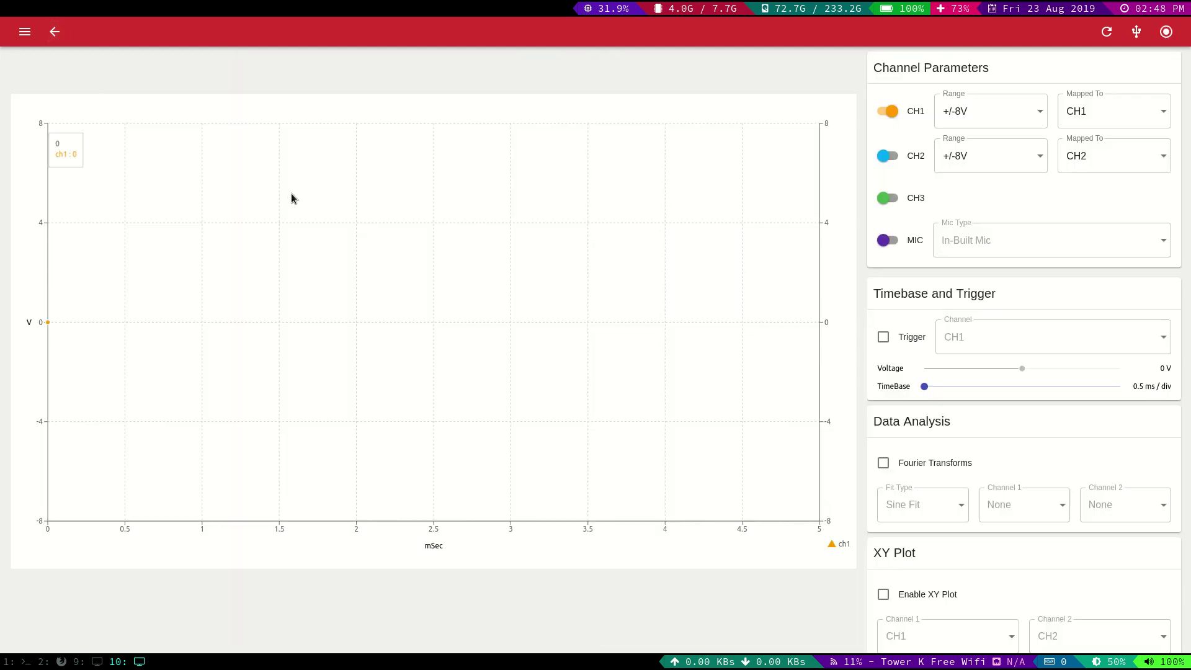
left_click(884, 163)
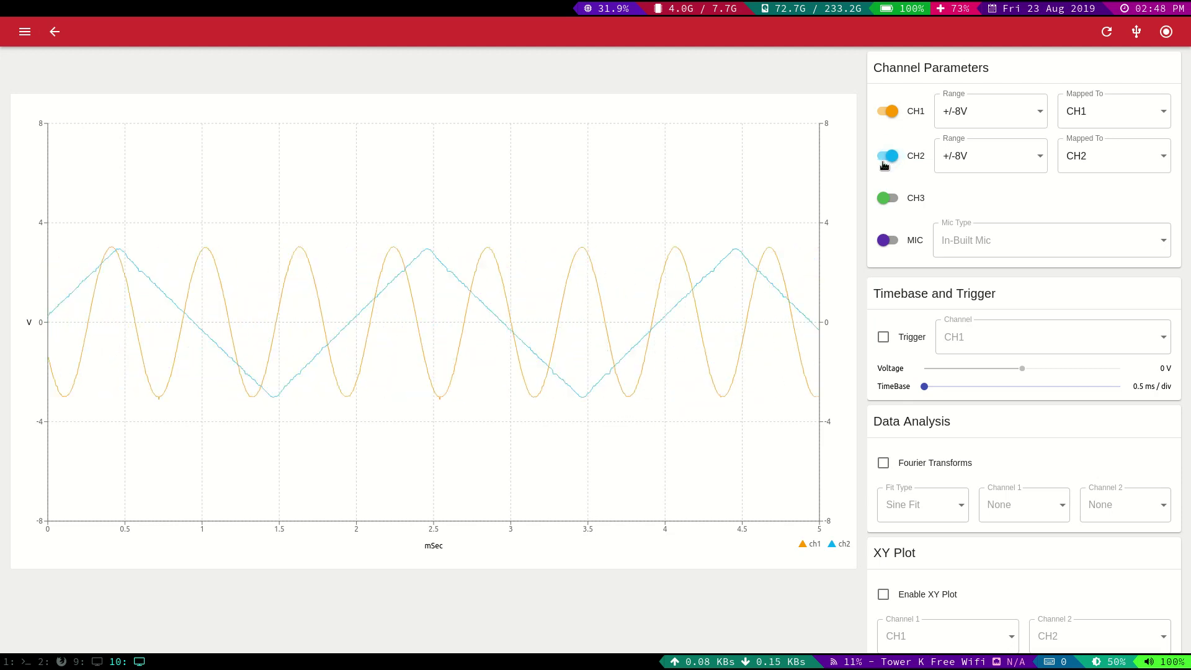
left_click(55, 31)
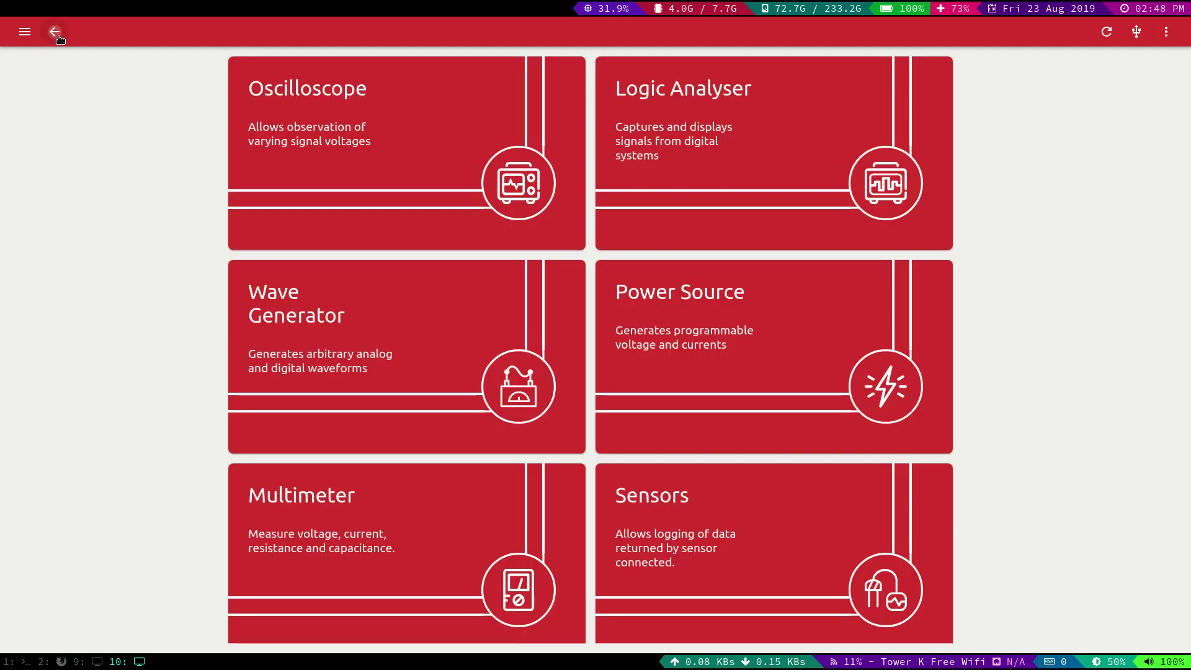
left_click(335, 301)
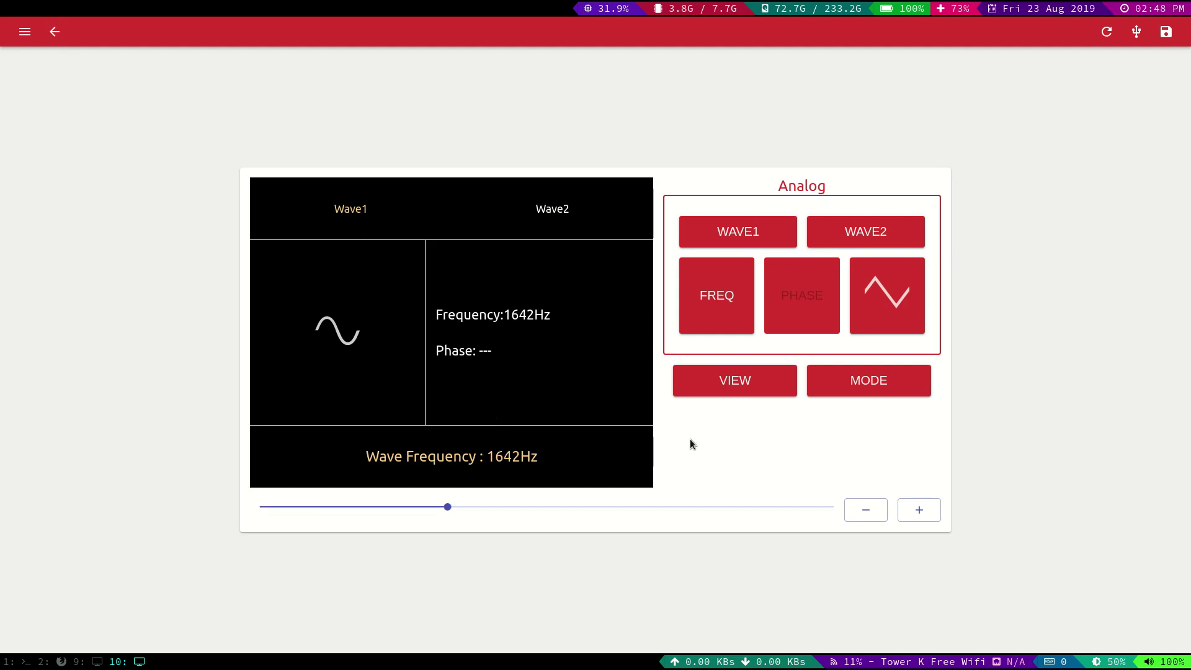
Switch the Wave Generator to Digital mode, giving SQR1 a 500 Hz, 50% duty square wave
left_click(861, 381)
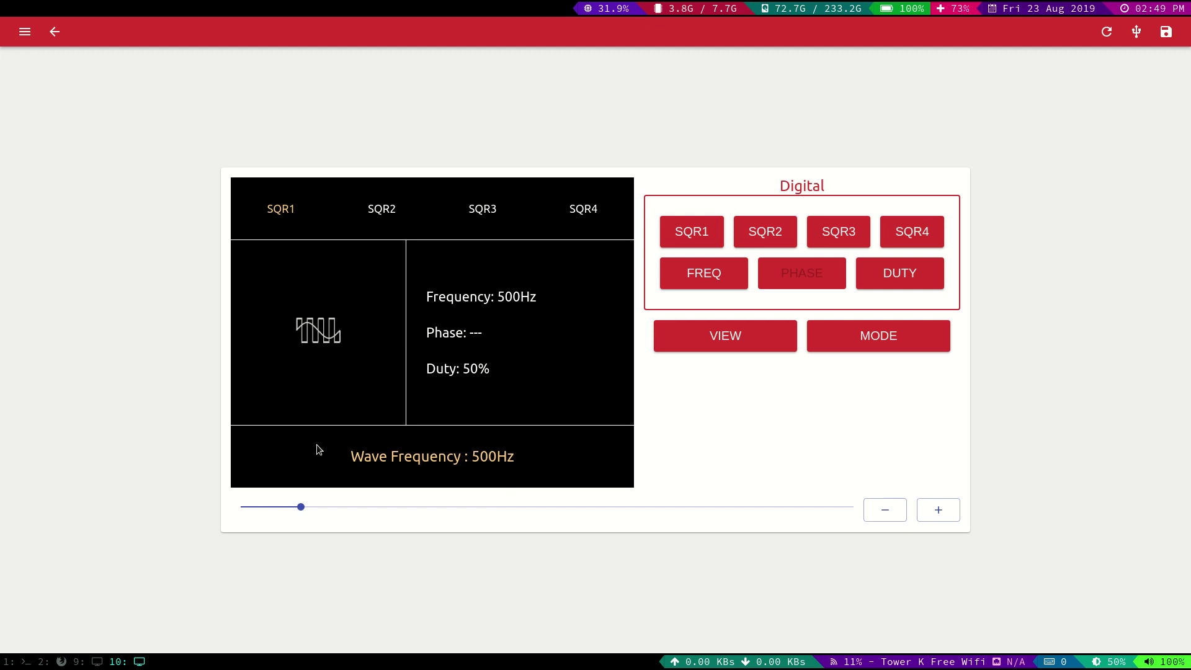
Hide CH2 in the Oscilloscope and trigger on CH1 at 1 V to view its square wave
left_click(53, 33)
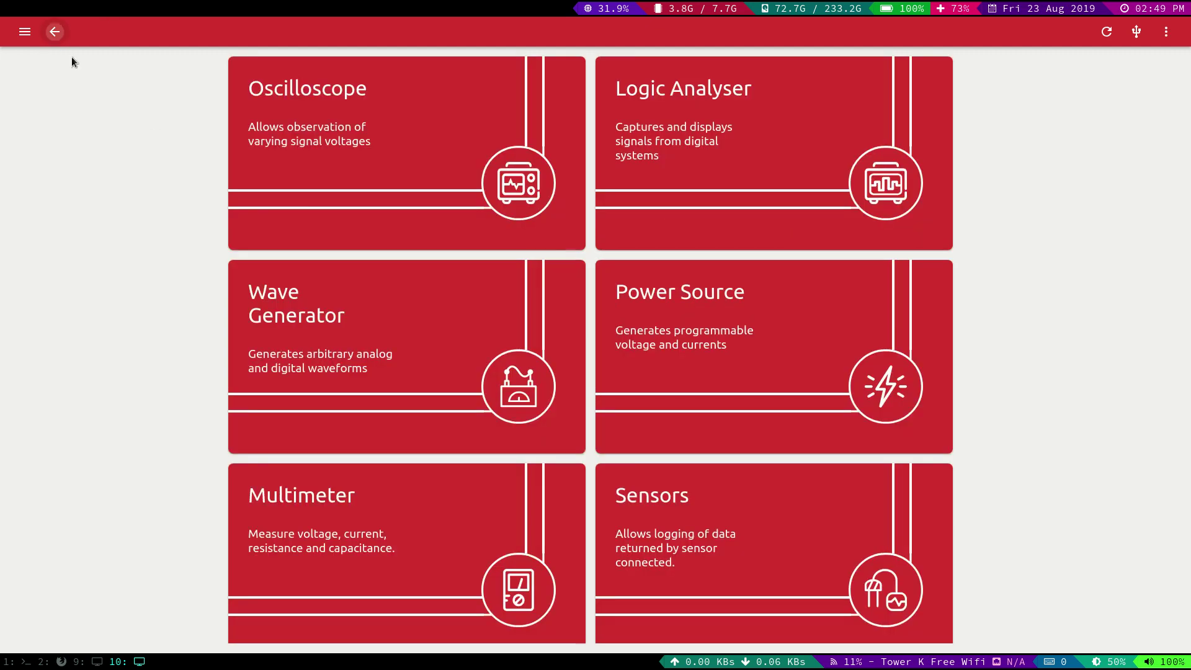
left_click(322, 175)
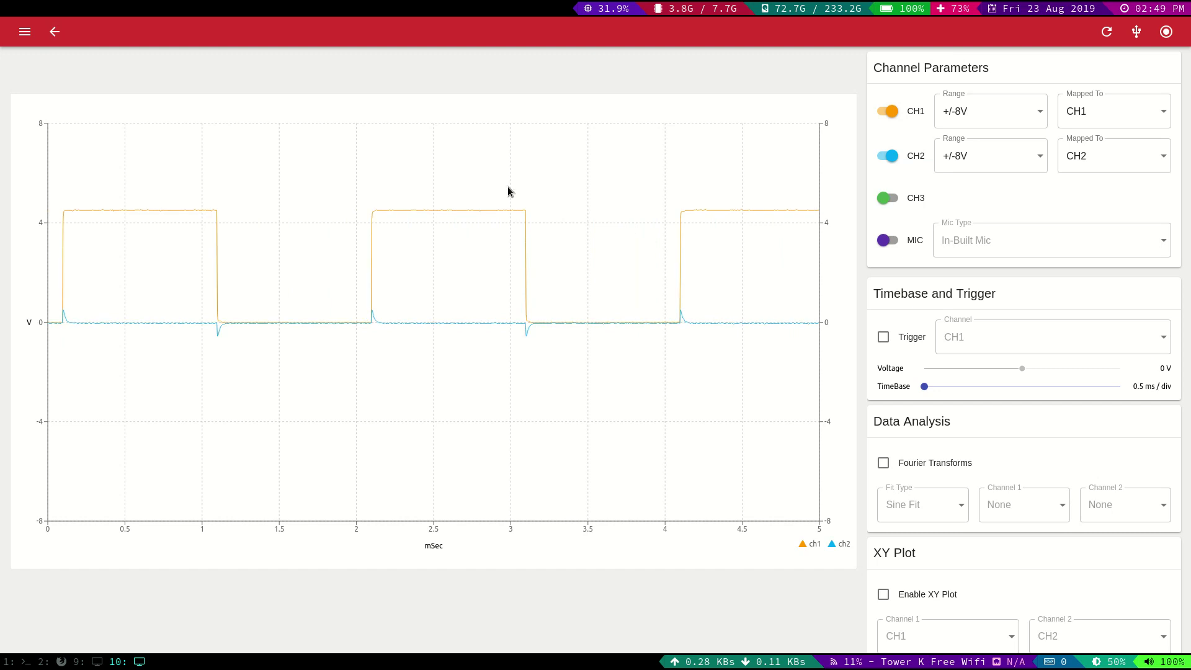
left_click(892, 155)
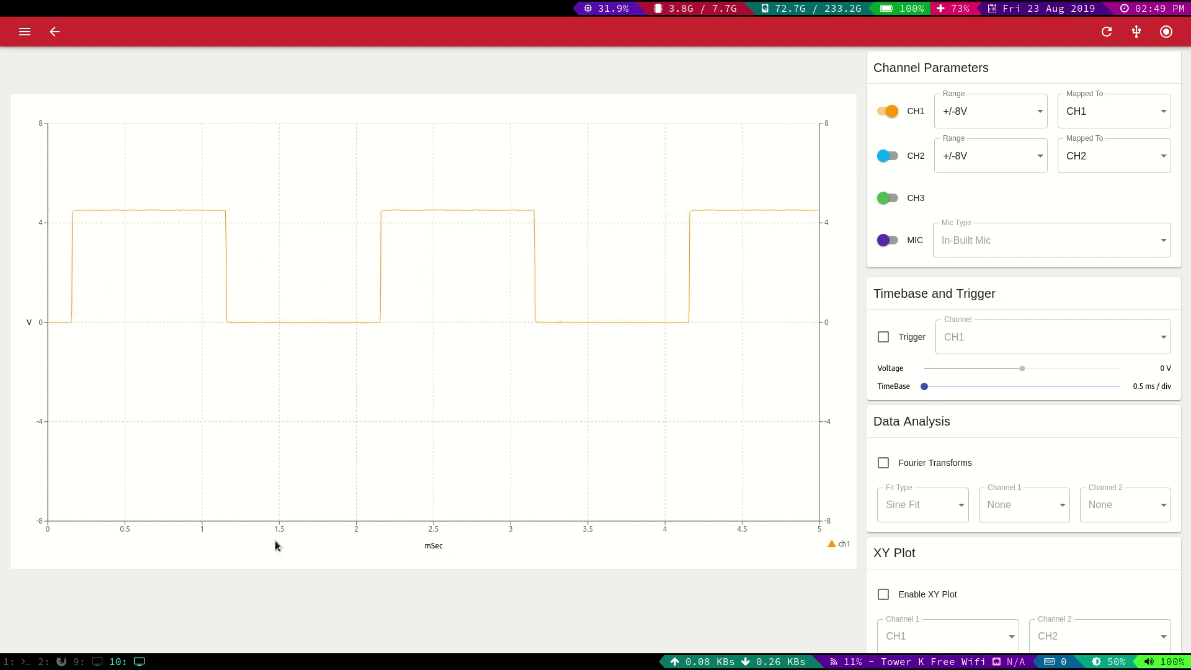
left_click(884, 338)
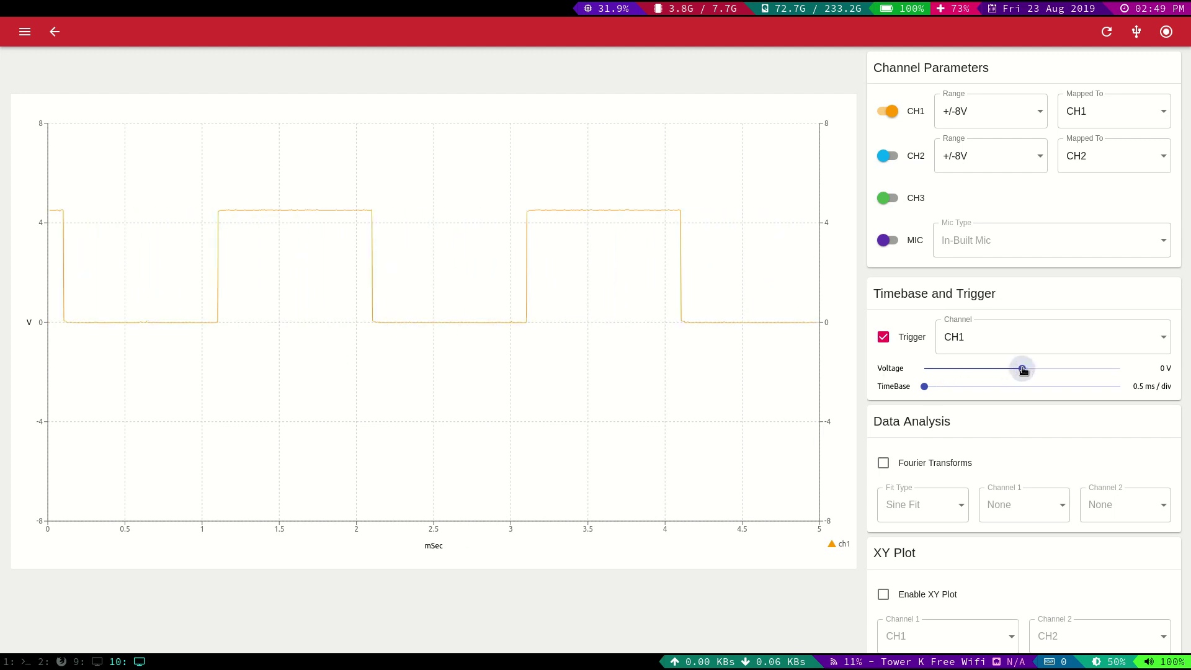
left_click_drag(1023, 369, 1028, 369)
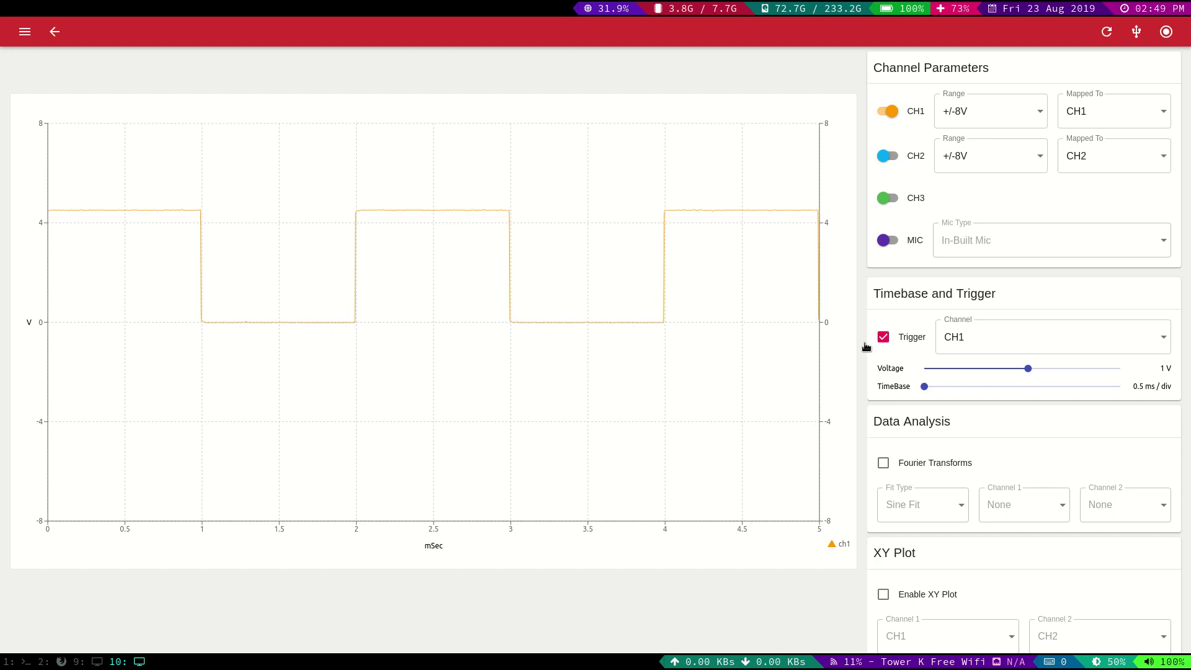
left_click(55, 32)
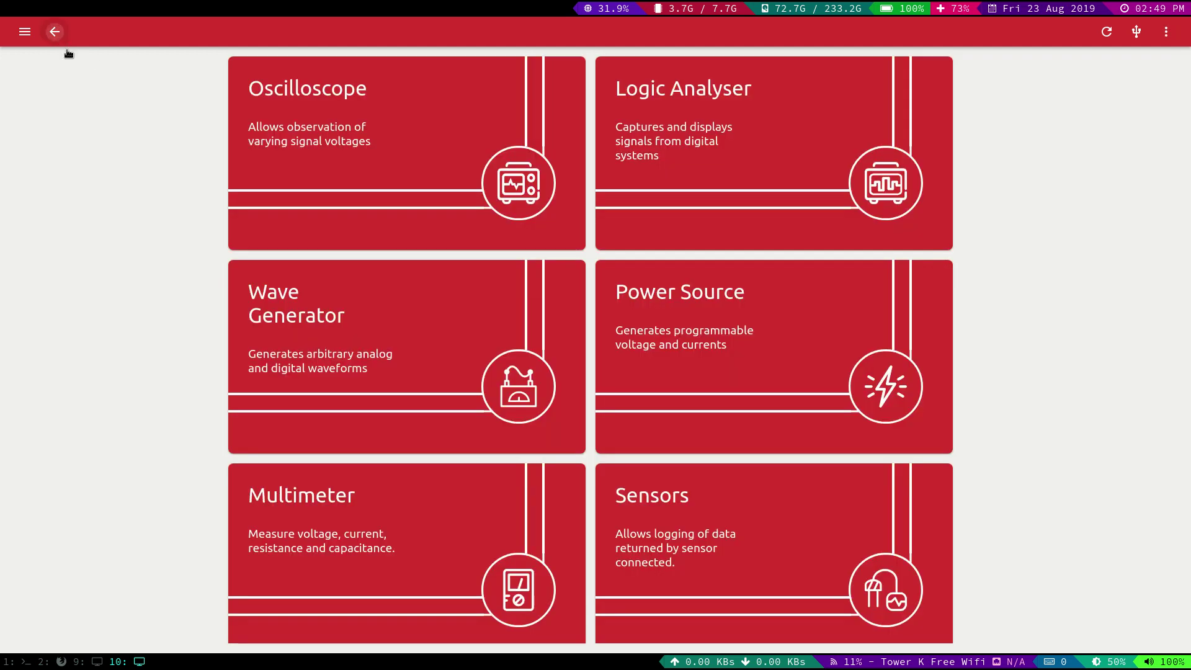
Set the square waves to 85 Hz and give SQR2 90% duty and 180° phase
left_click(281, 375)
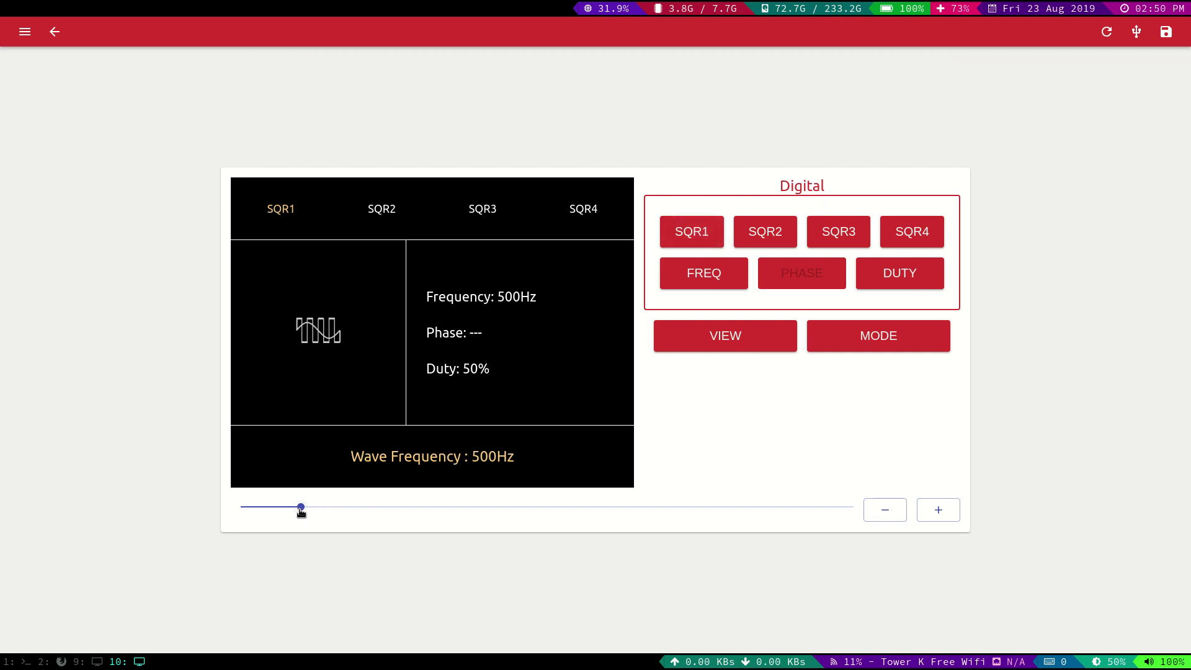
left_click_drag(301, 510, 251, 510)
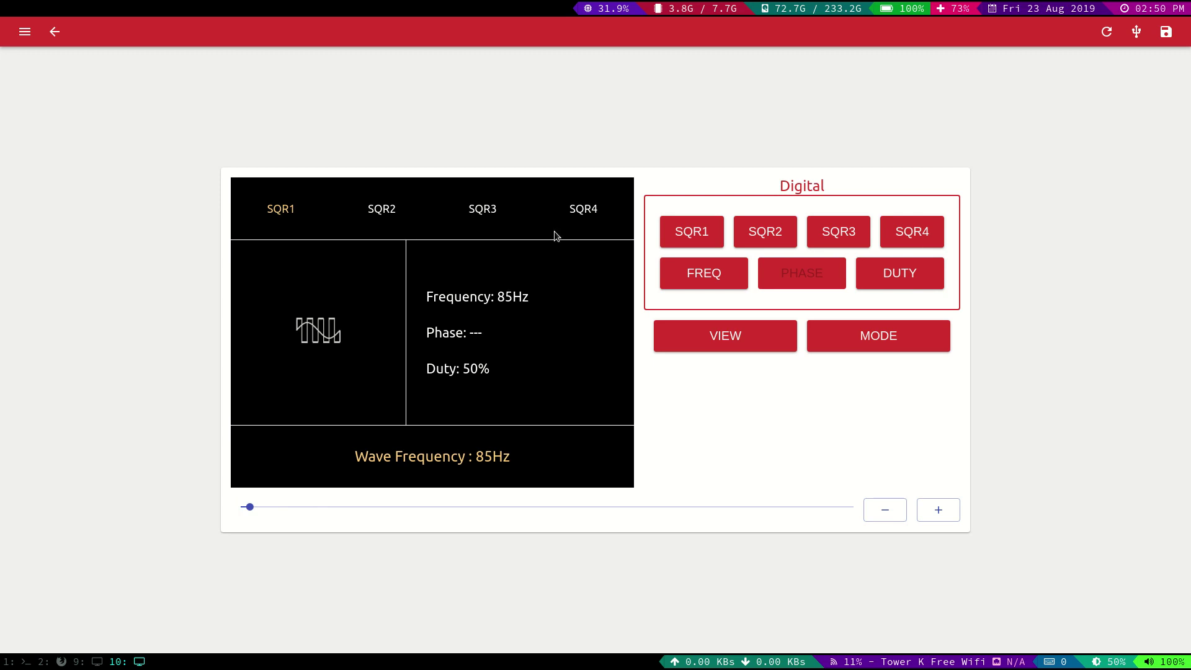
left_click(762, 233)
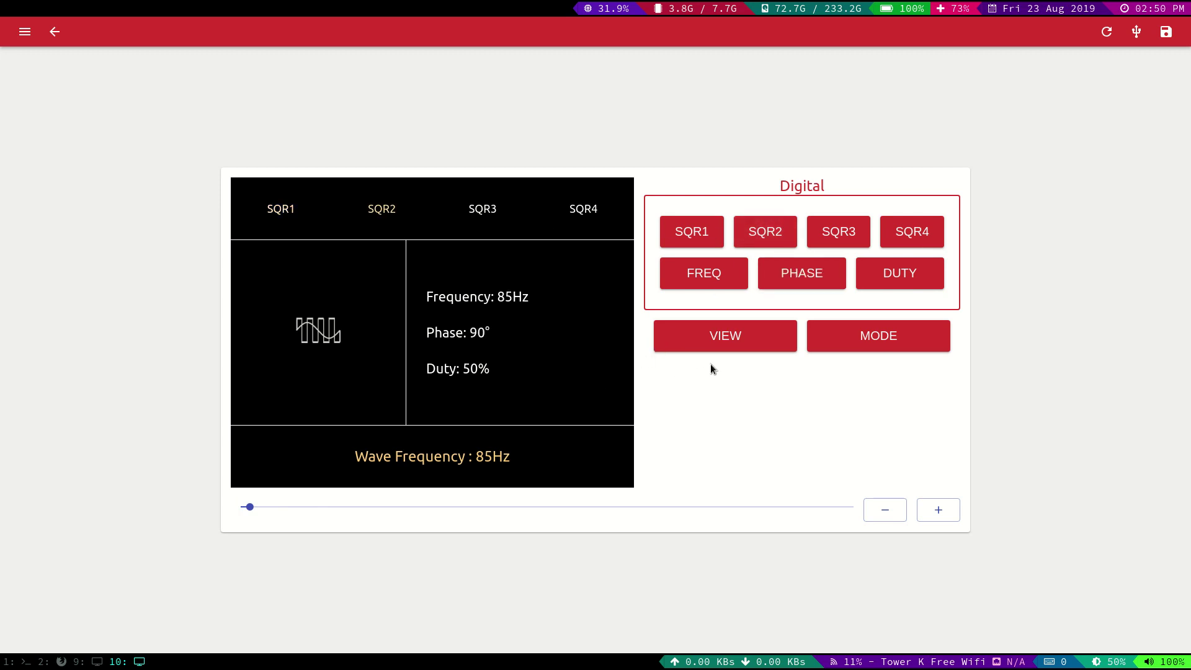
left_click(875, 274)
left_click_drag(547, 508, 790, 510)
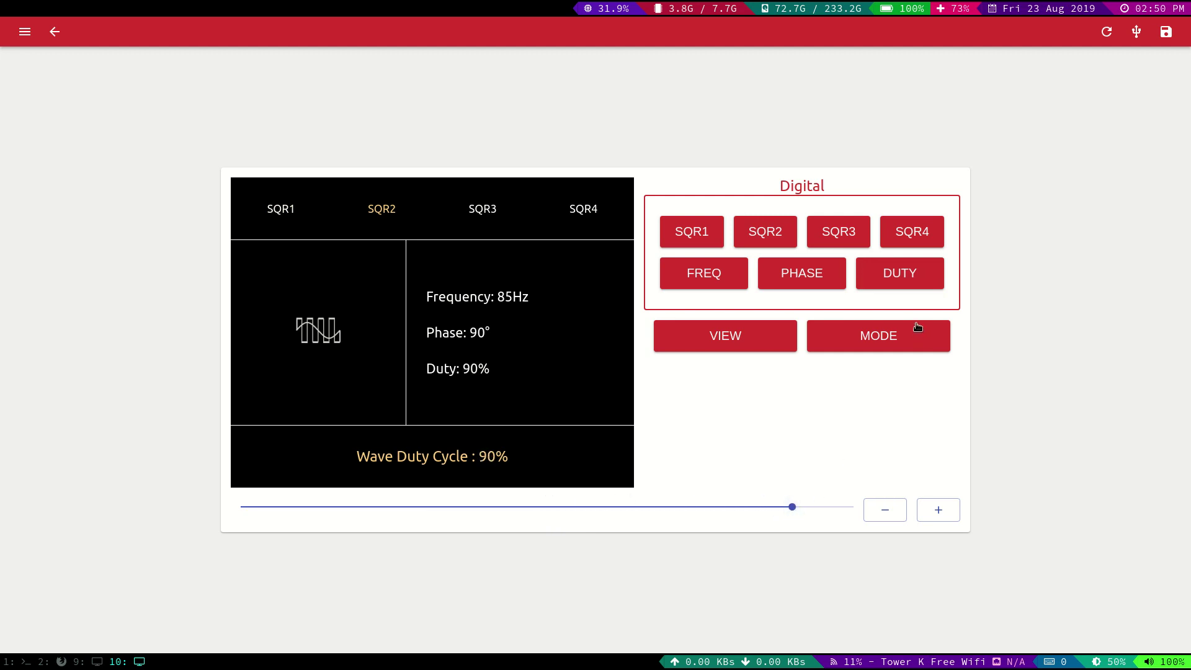
left_click(816, 273)
left_click_drag(391, 510, 547, 510)
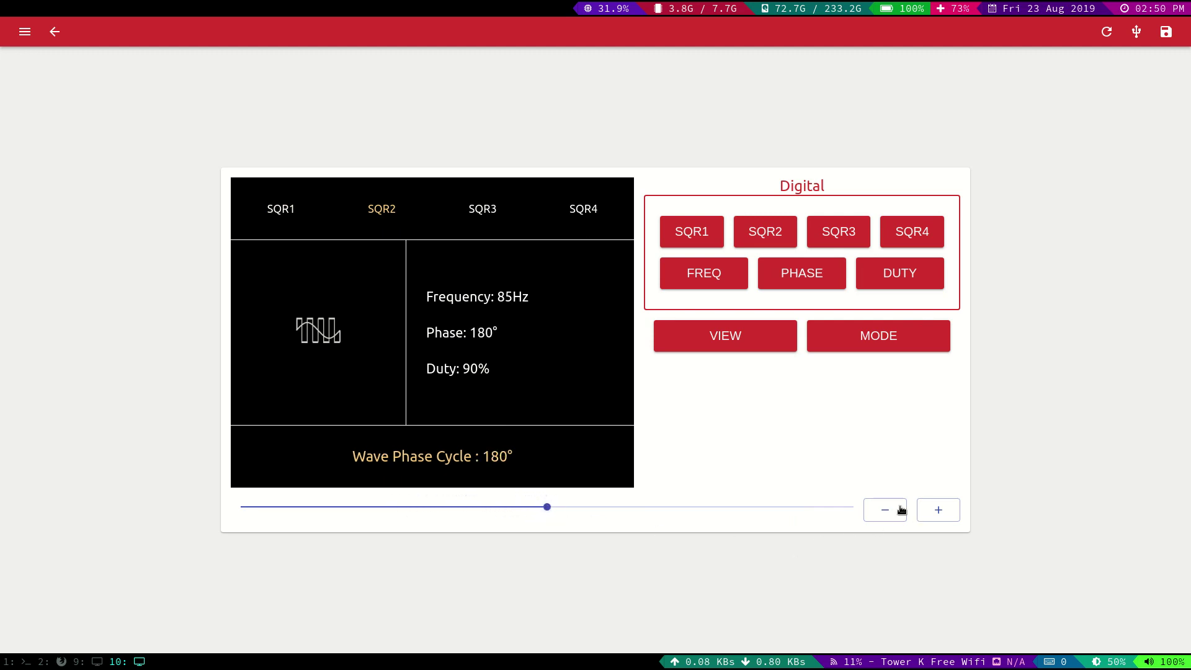
left_click(55, 31)
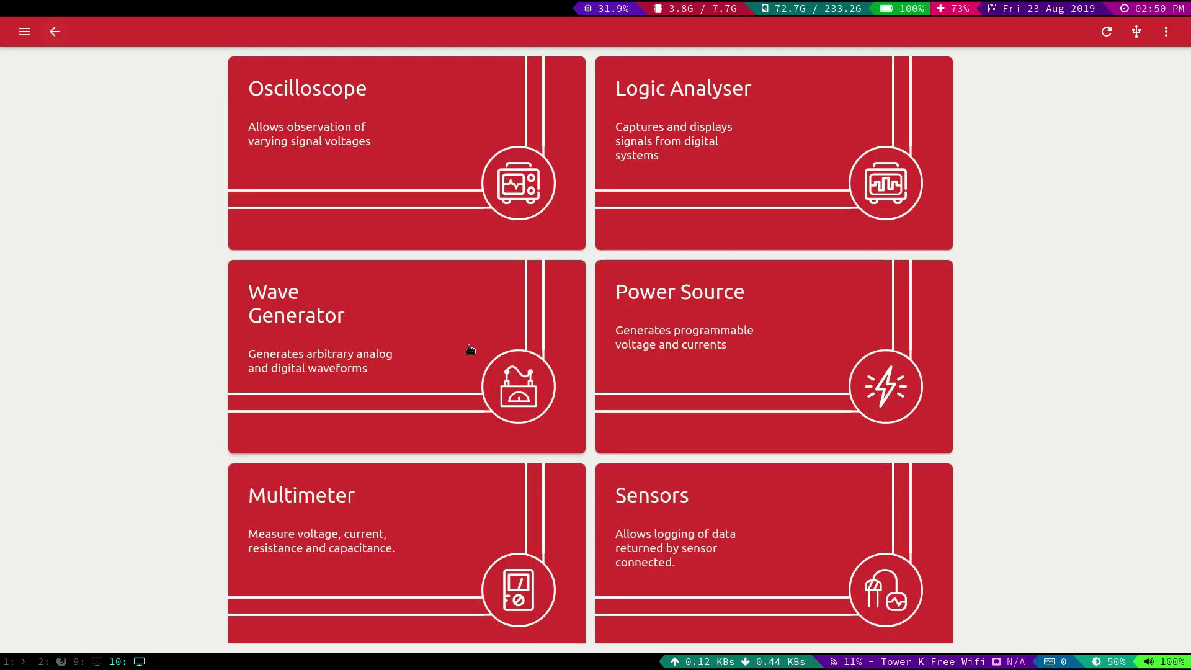
Set the Logic Analyser to 2 channels, keep LA1 on Every Edge, and start capturing
left_click(792, 208)
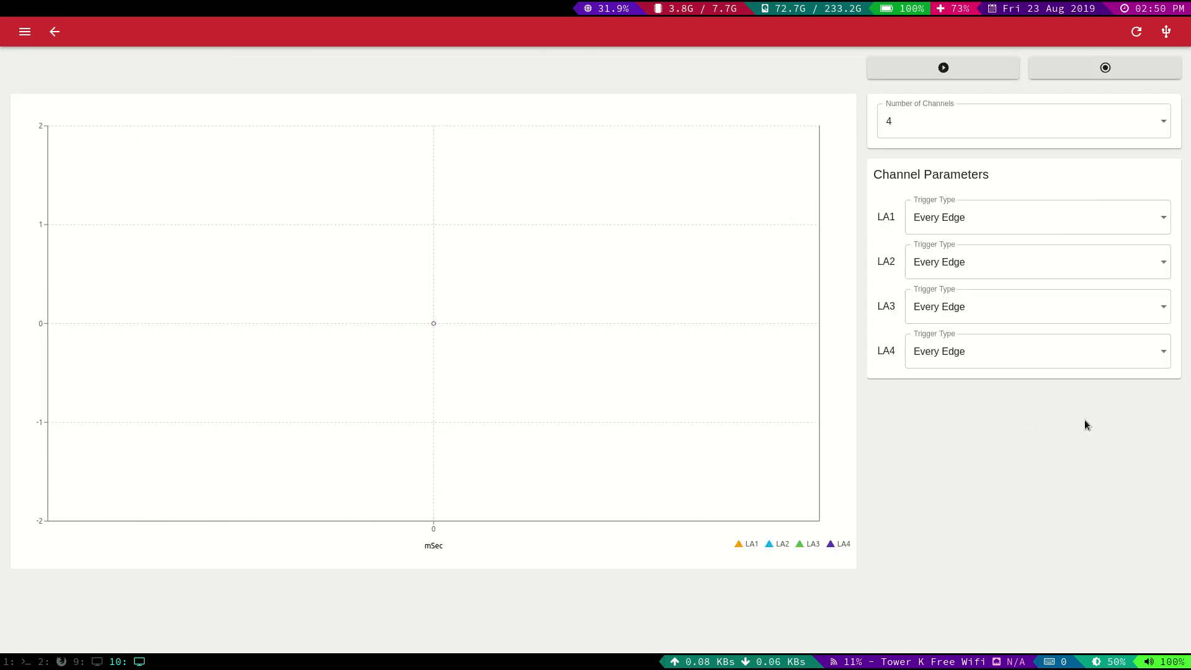
left_click(942, 132)
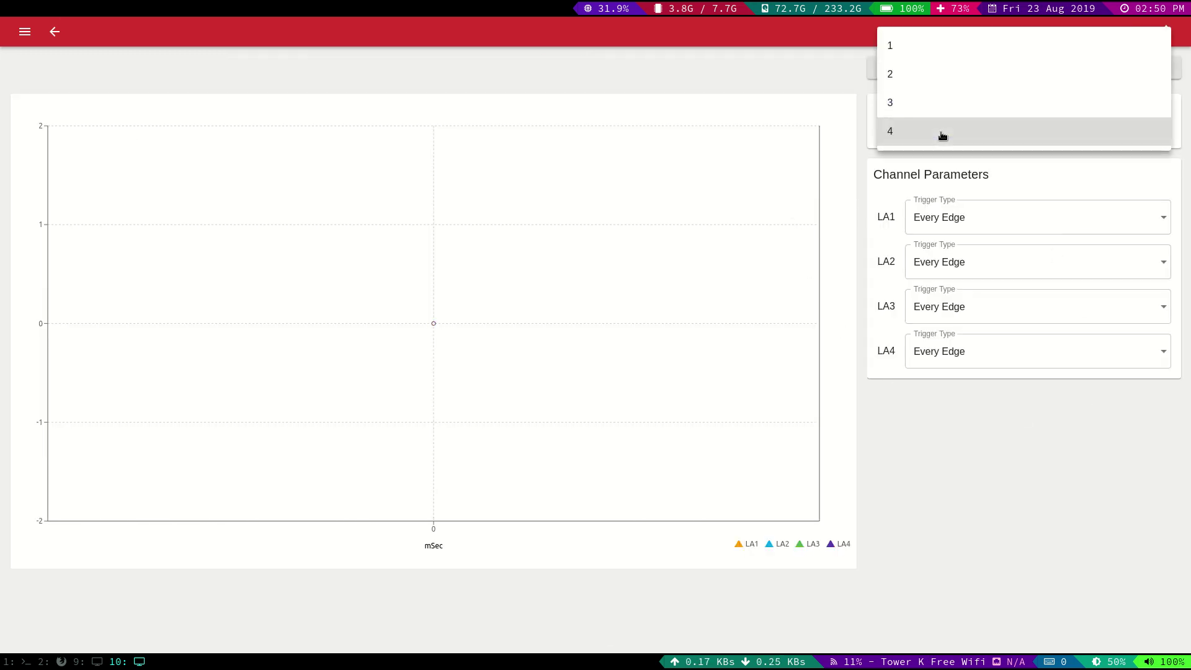
left_click(922, 76)
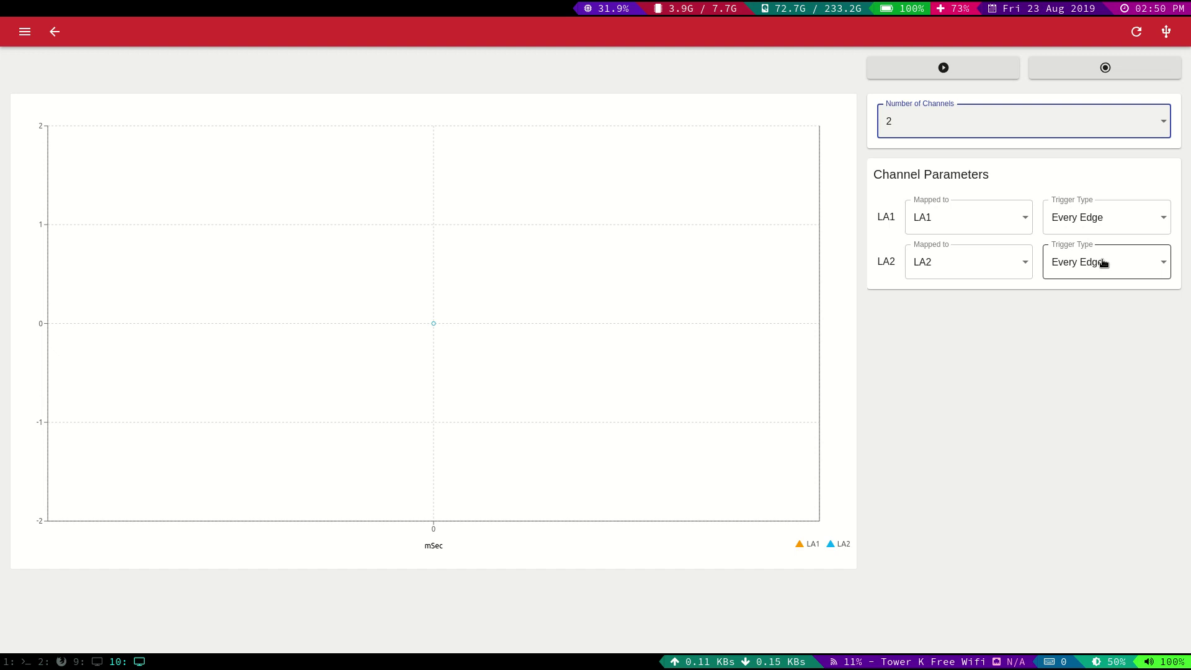
left_click(1110, 220)
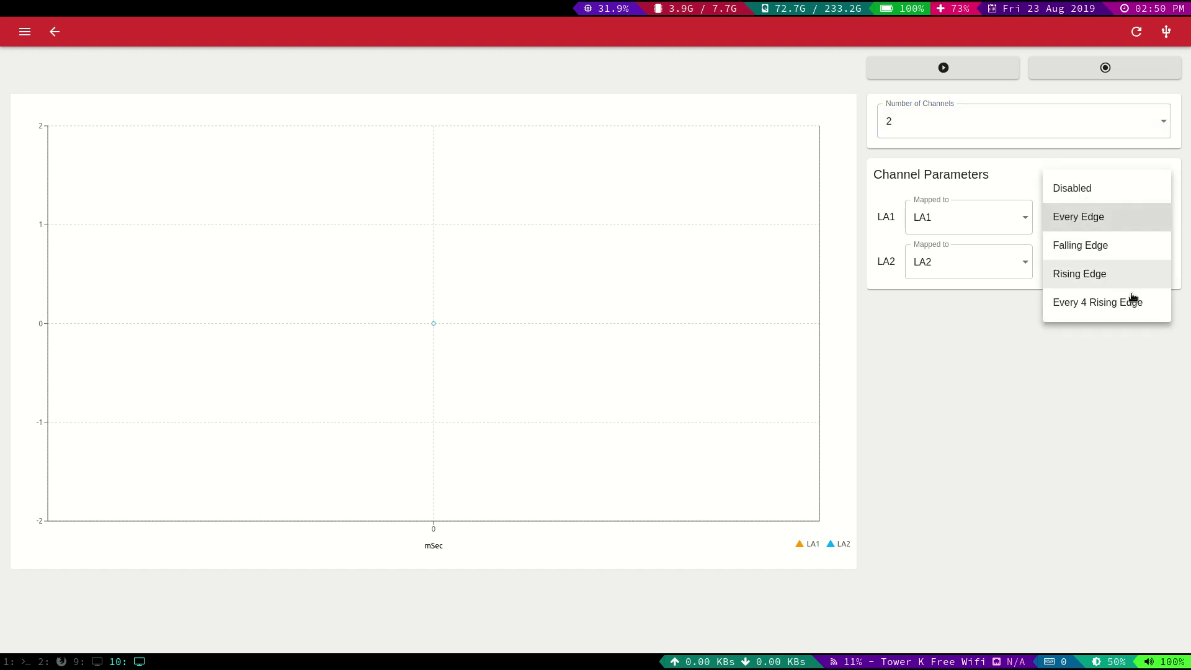
left_click(940, 332)
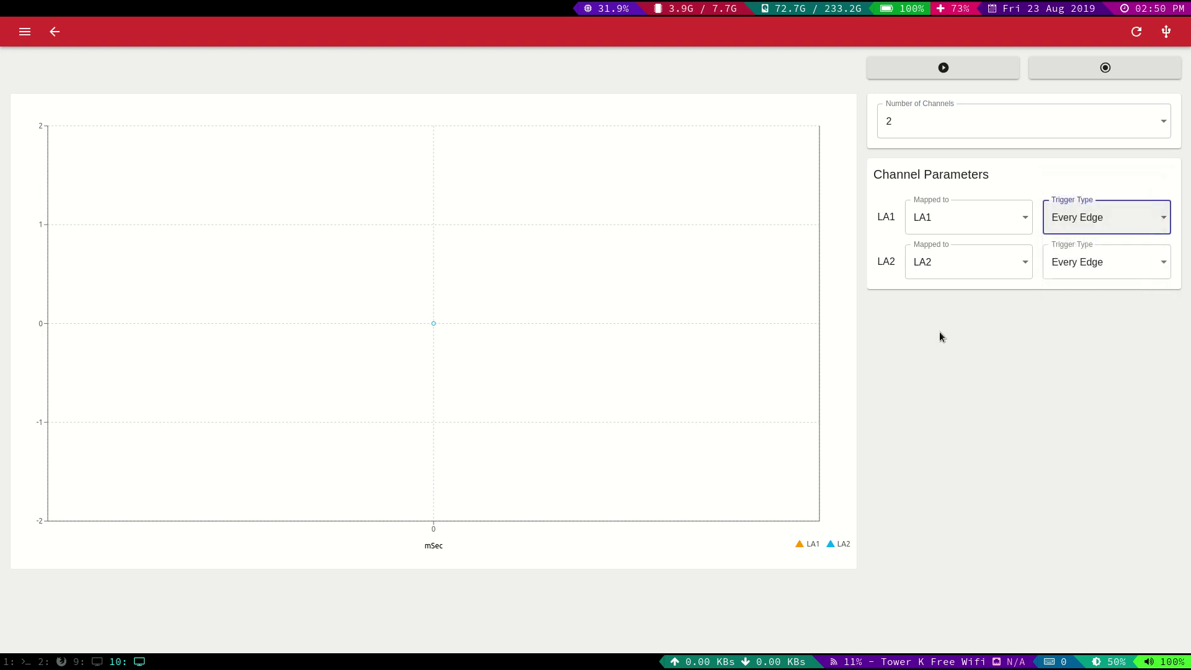
left_click(925, 72)
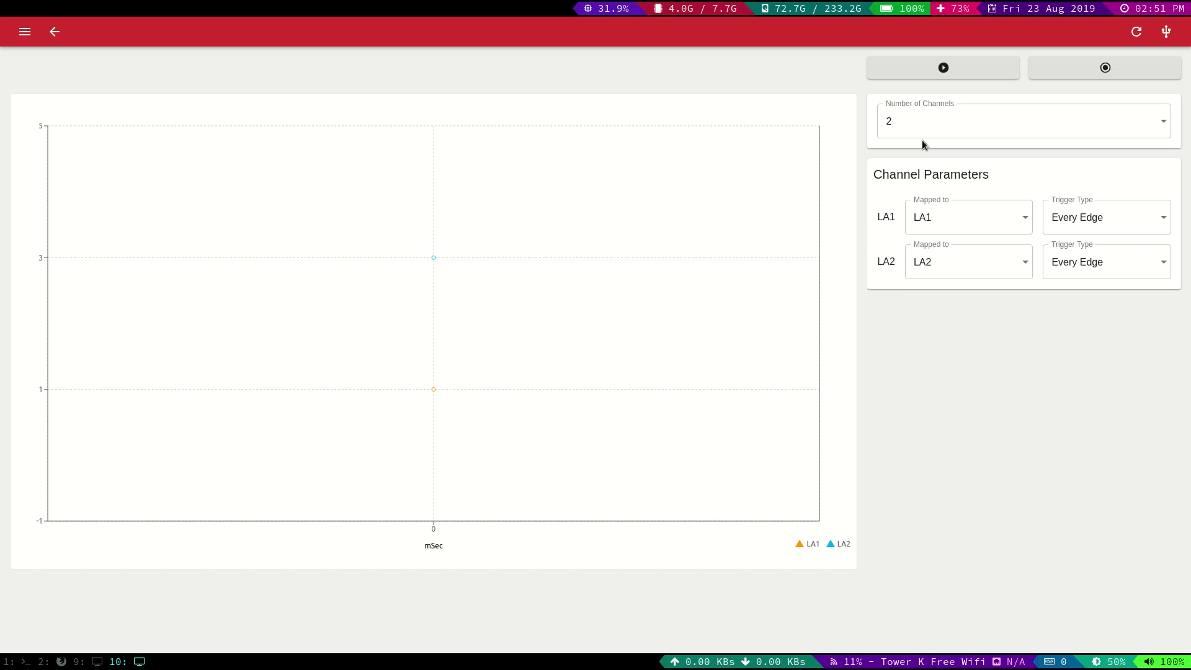
Run the Logic Analyser capture of LA1 and LA2 square waves, then return to the instrument menu
left_click(934, 72)
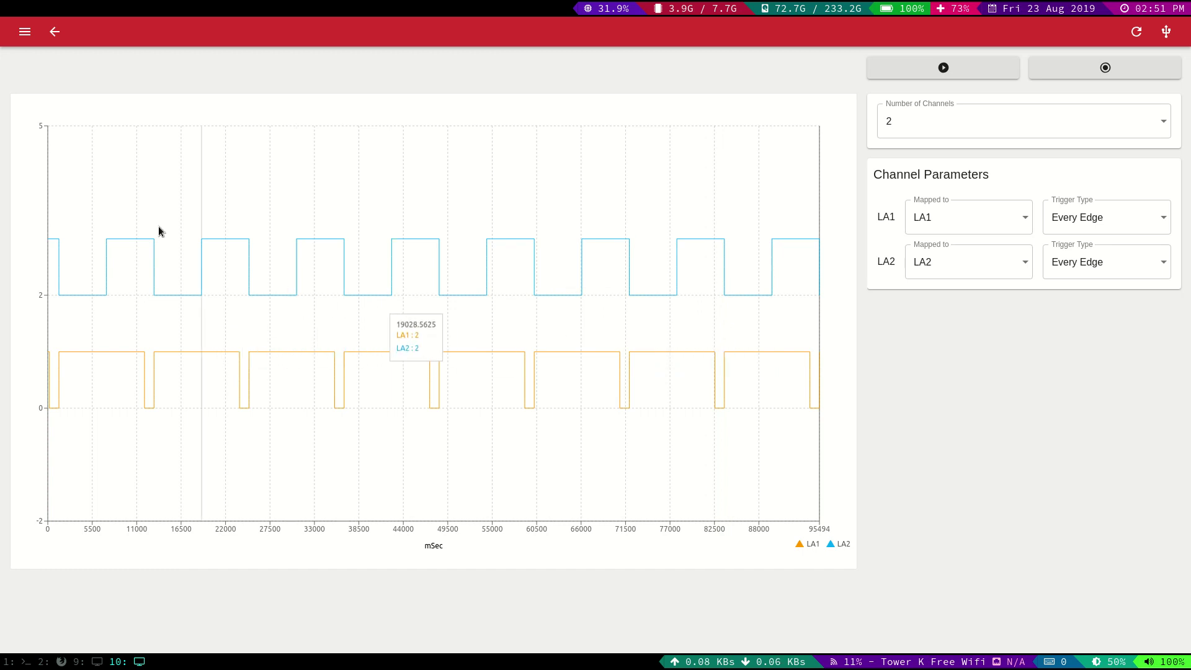
left_click(54, 32)
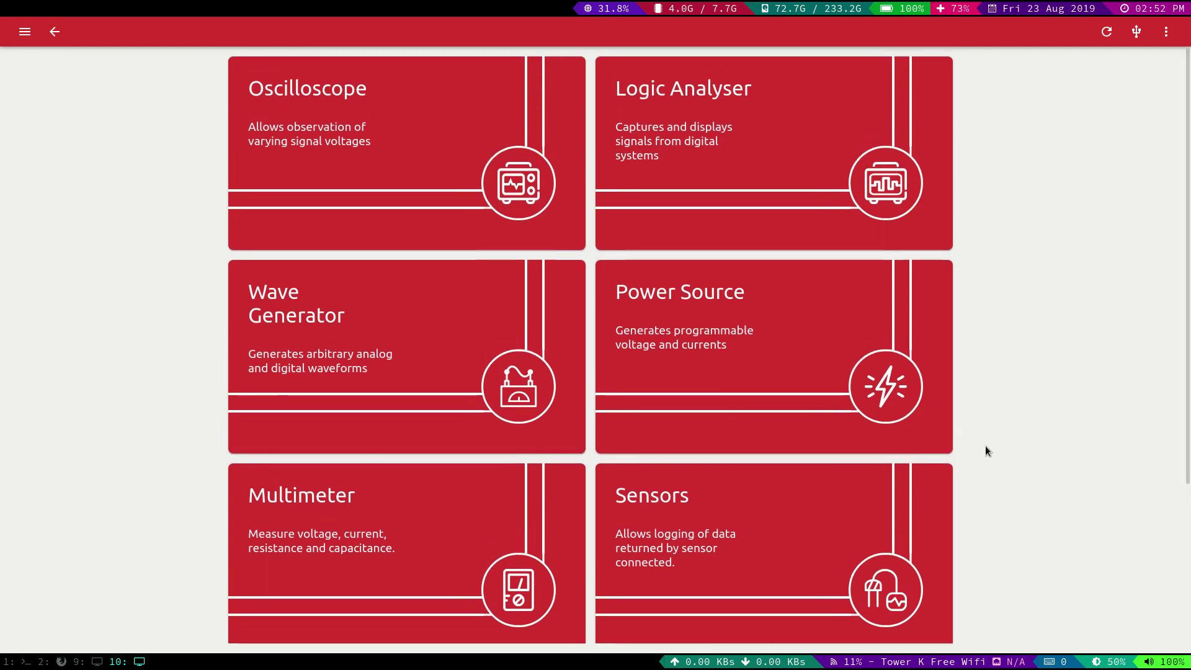
Open the Power Source and set PV1 to -2.73 V
left_click(813, 336)
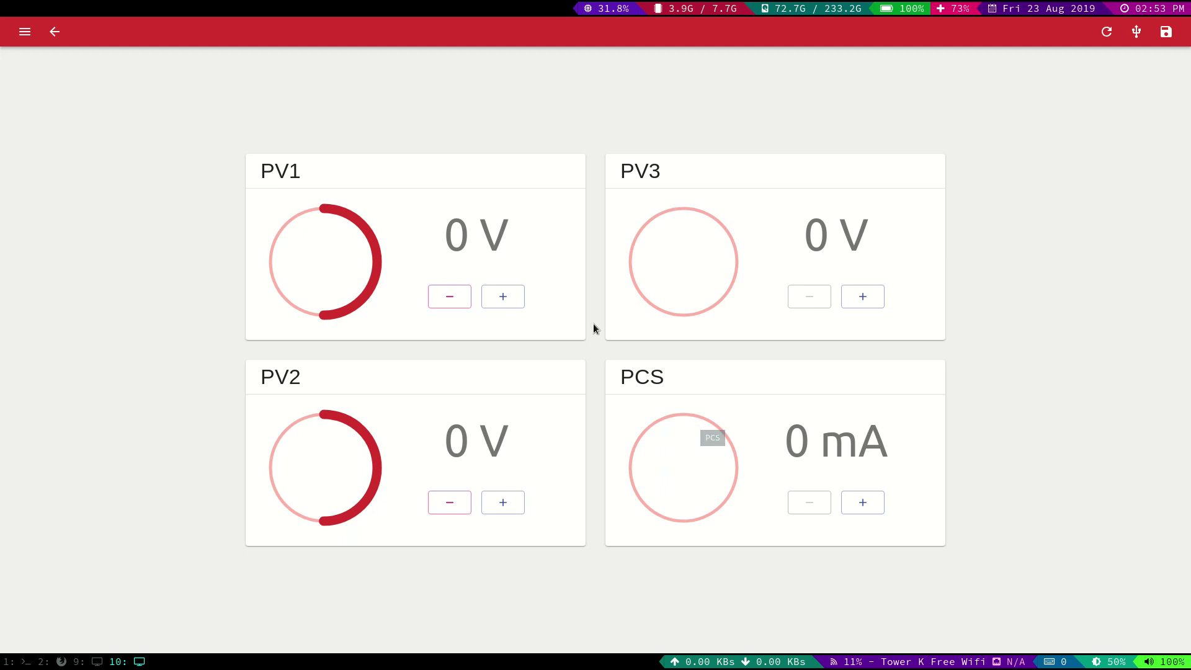
left_click_drag(327, 312, 374, 254)
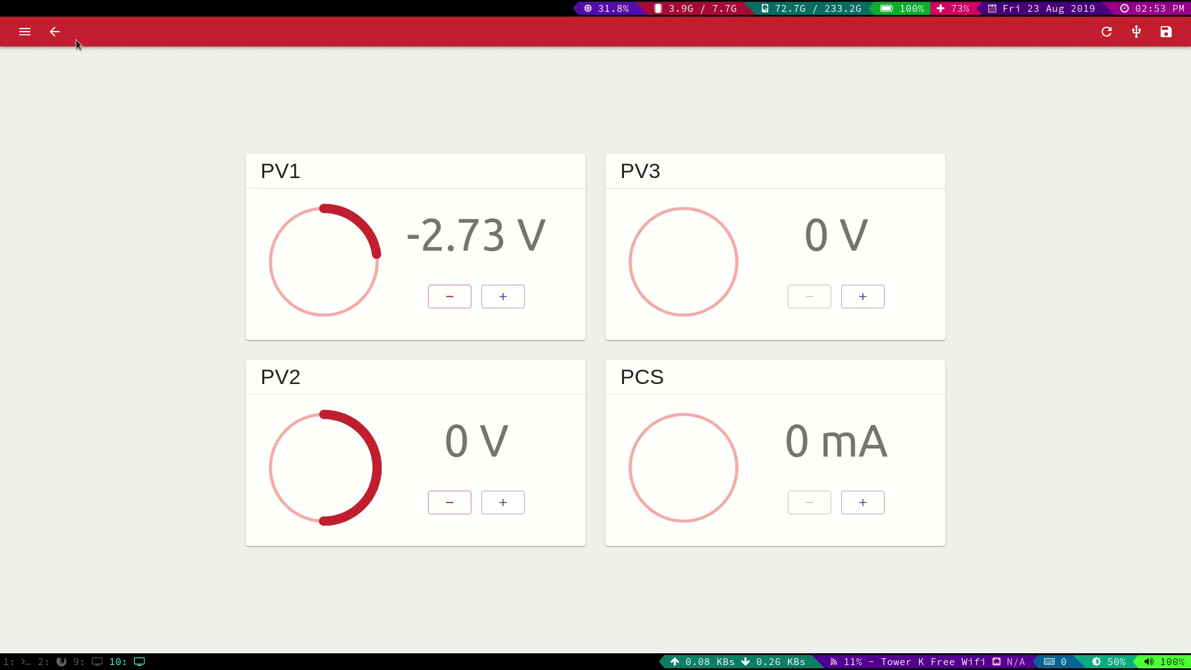
left_click(55, 32)
Open the Oscilloscope to see CH1 holding a steady -2.758 V
left_click(289, 180)
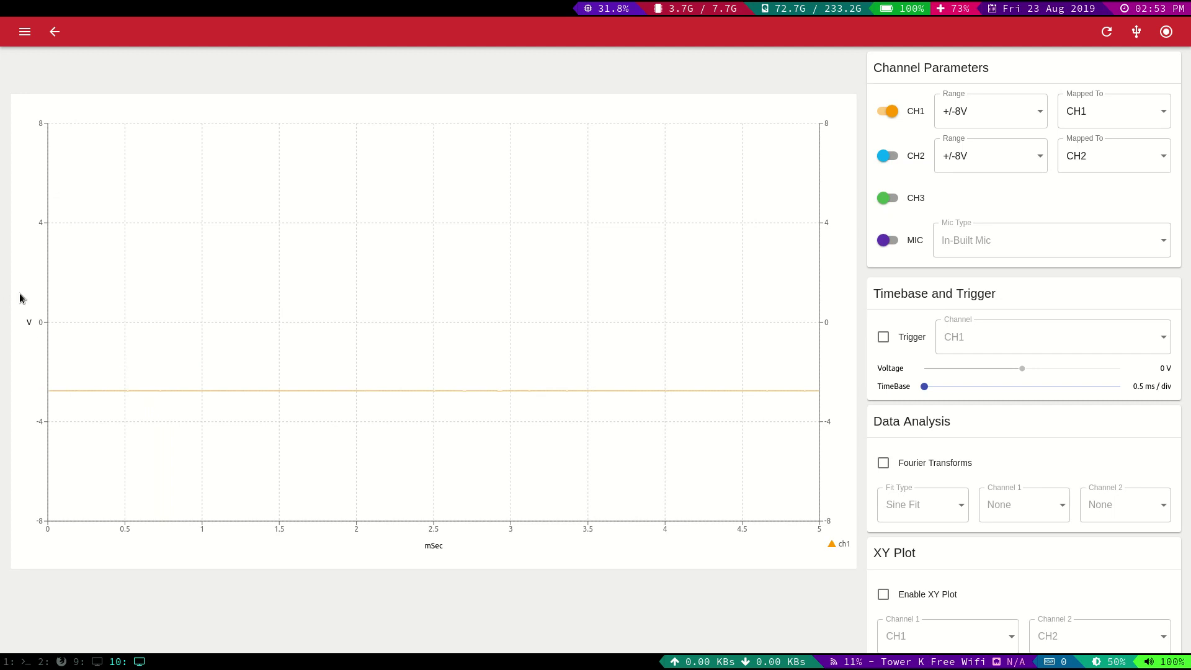
left_click(54, 32)
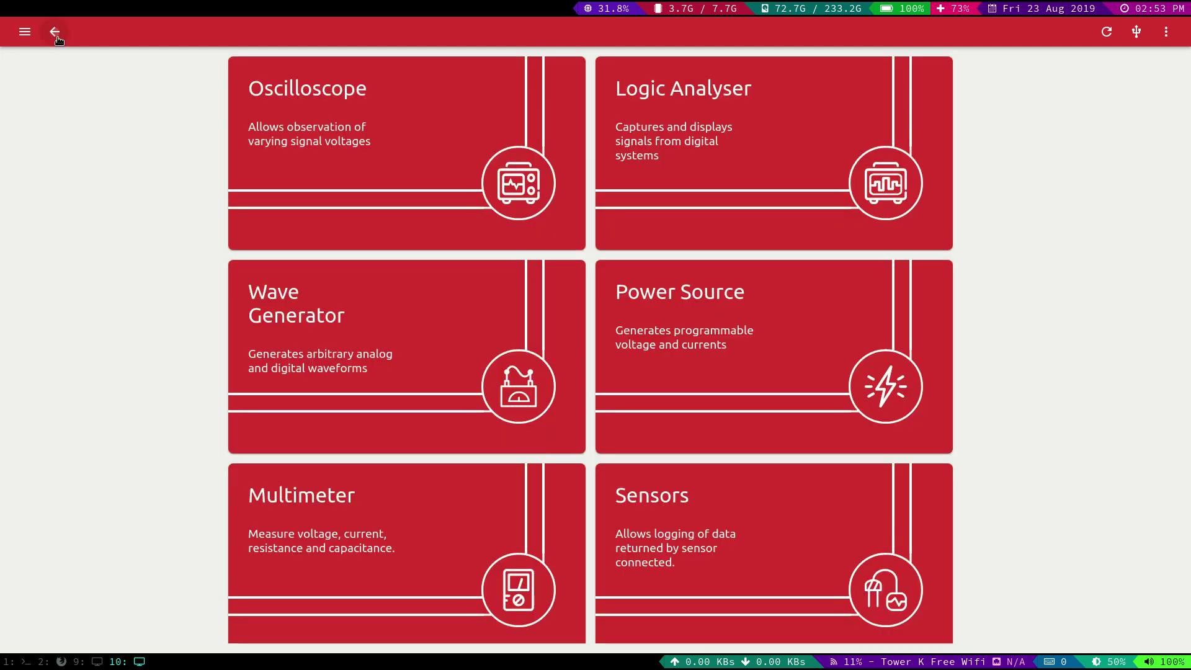
scroll(485, 370, "down", 1)
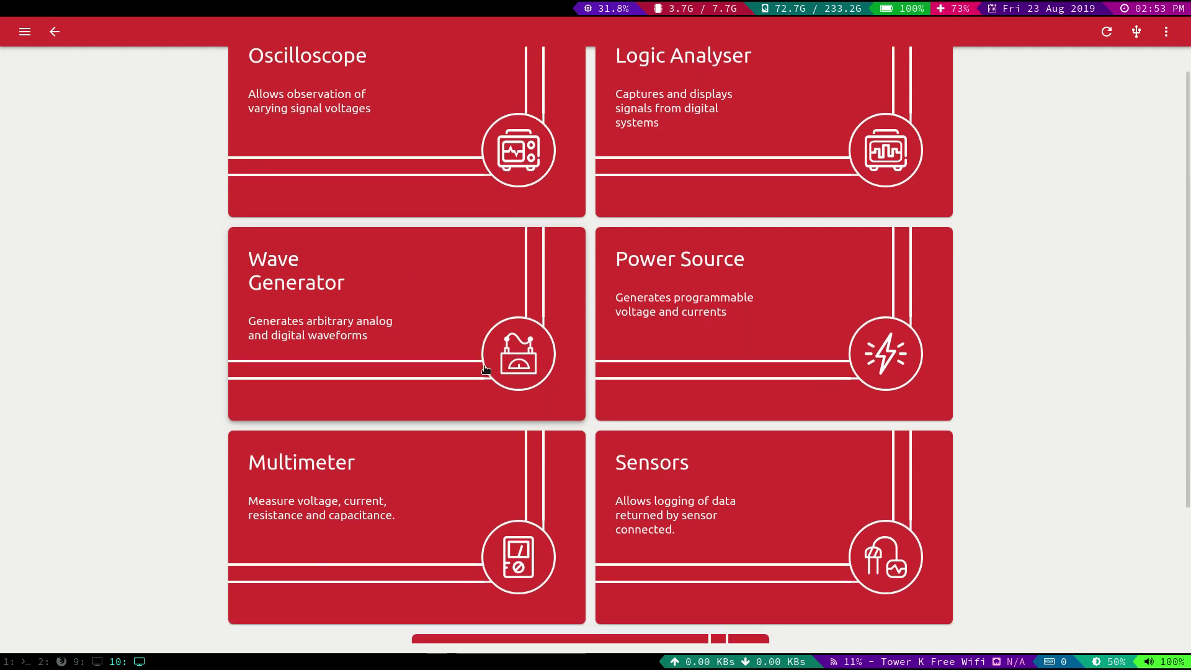
scroll(486, 369, "down", 4)
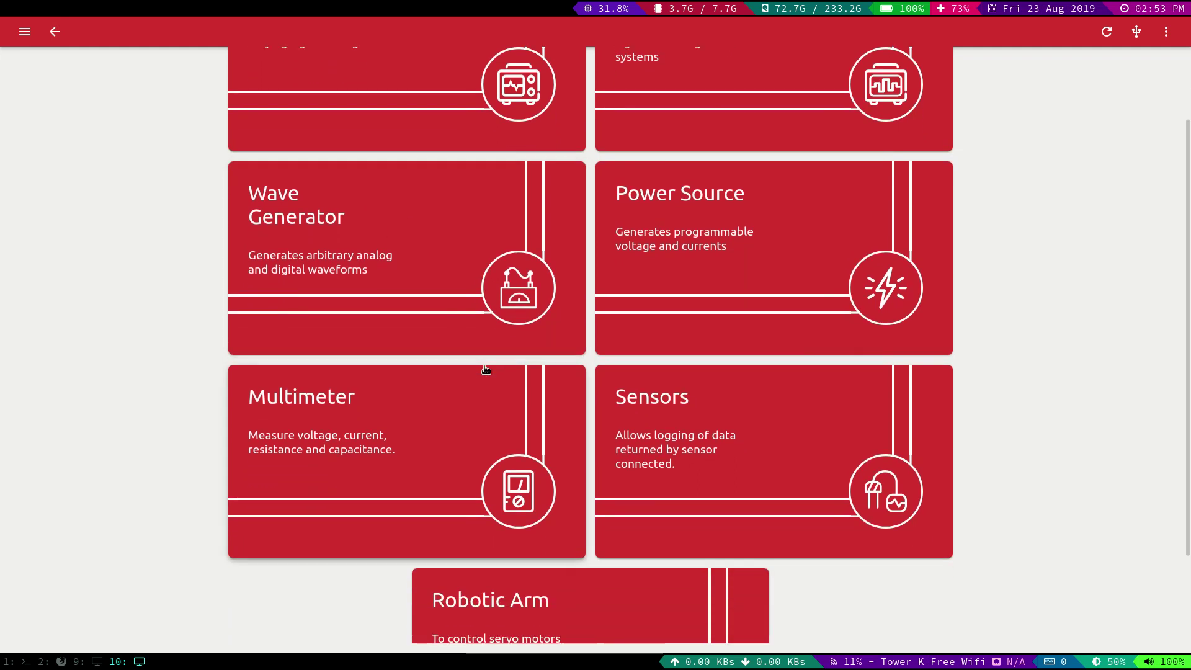
left_click(255, 355)
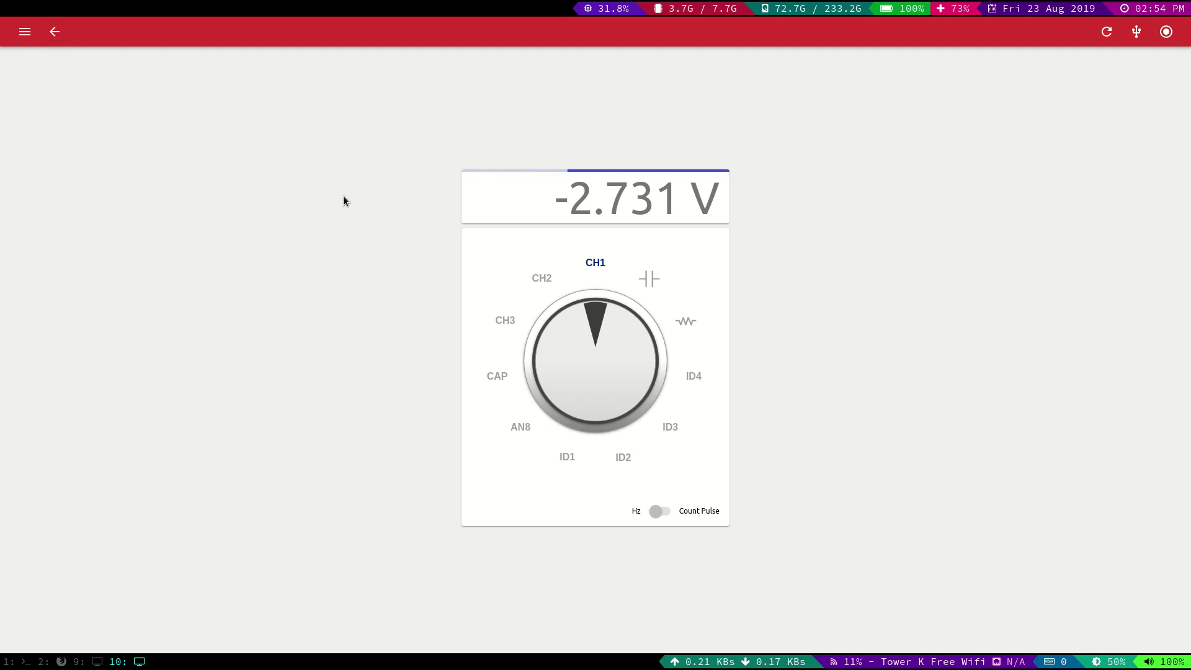
left_click(605, 263)
left_click(51, 33)
left_click(755, 323)
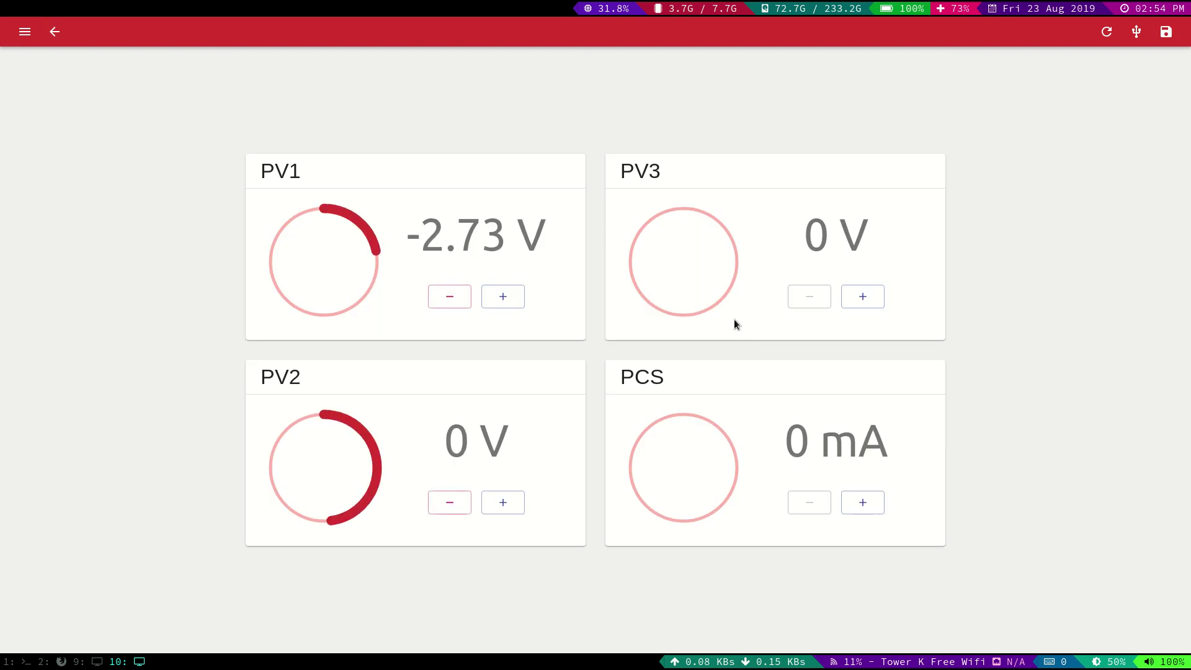
Open the Multimeter and read the ID1 input's frequency, about 500.025 Hz
left_click(55, 34)
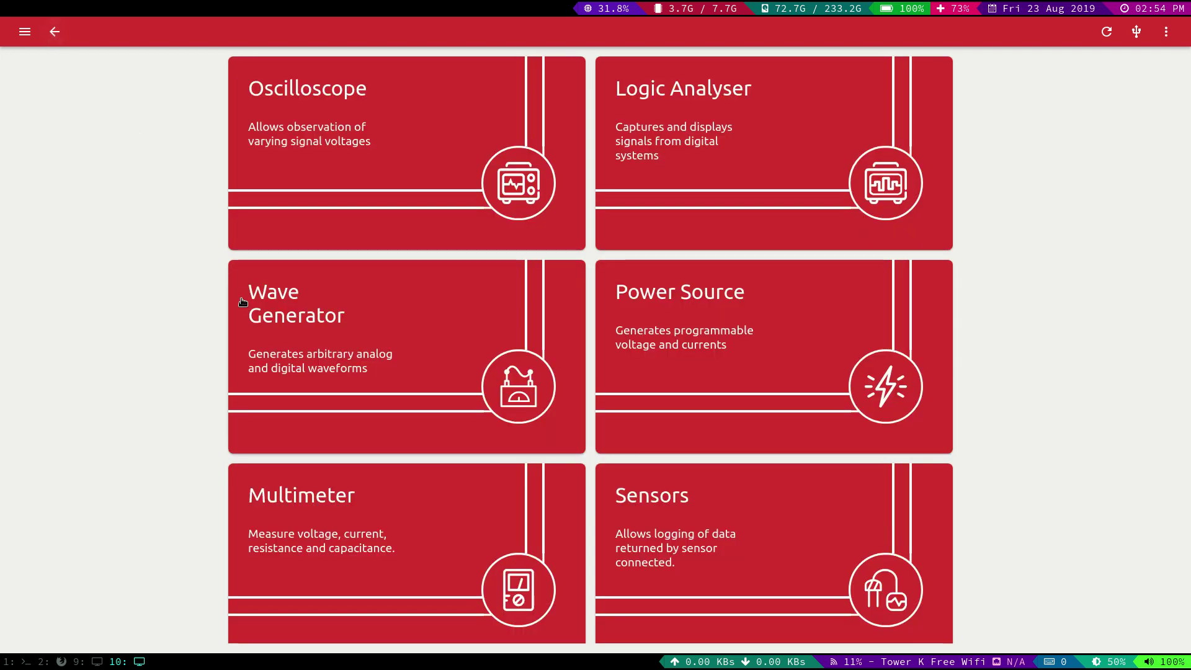
scroll(372, 469, "down", 1)
left_click(459, 465)
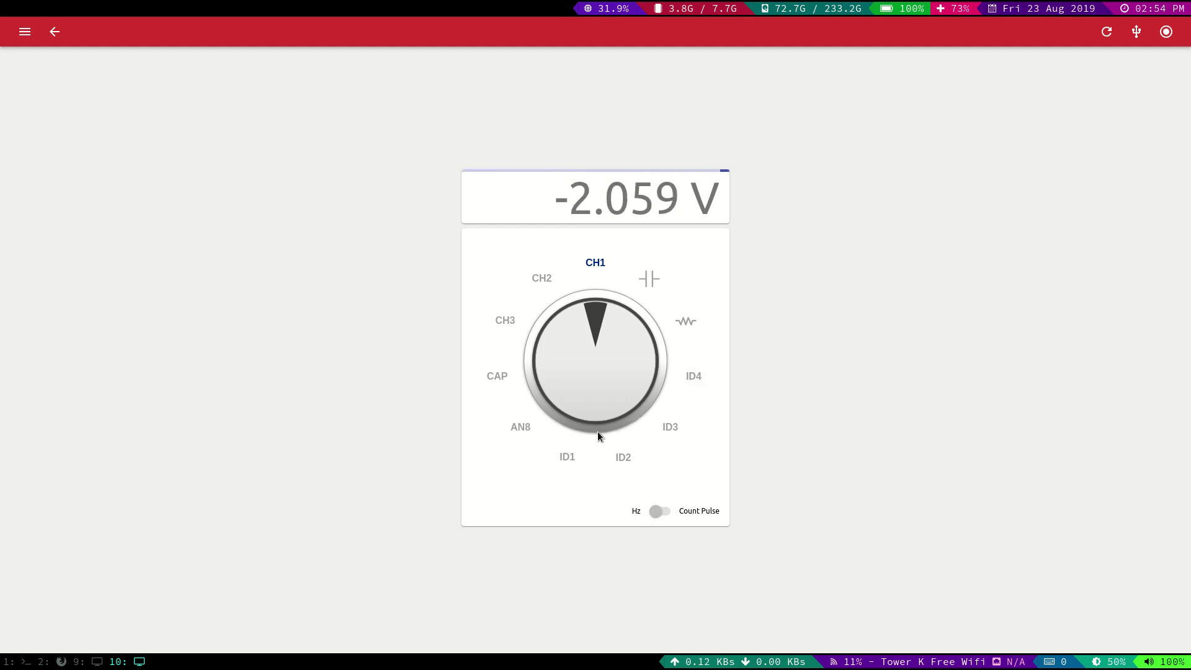
left_click(567, 457)
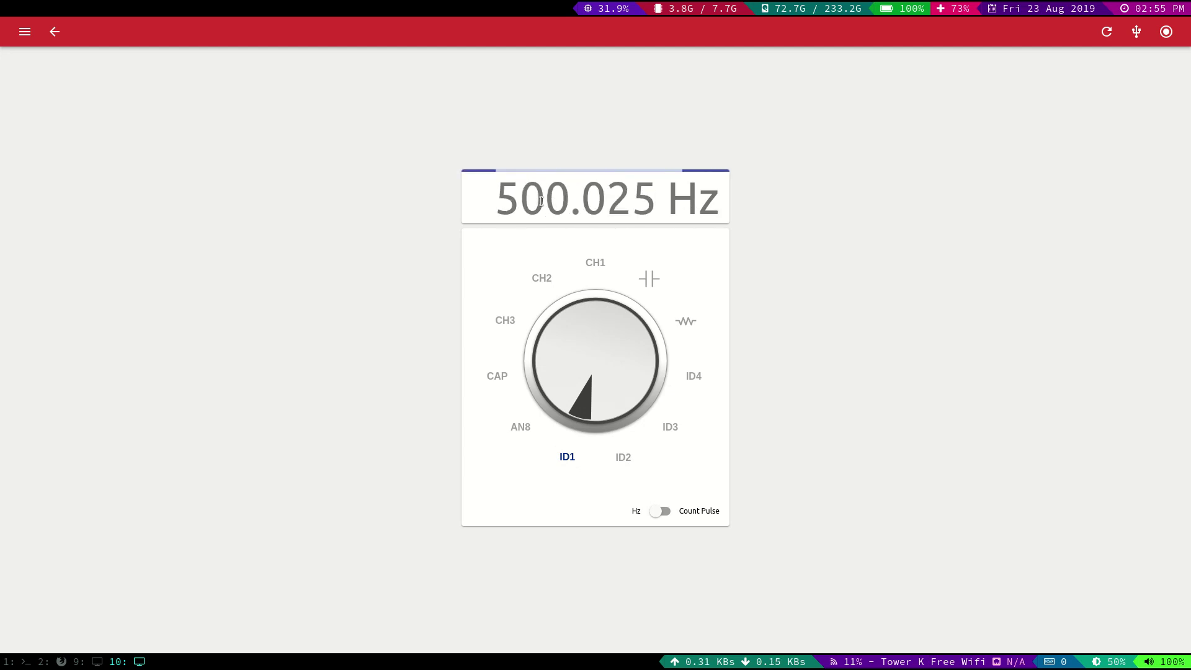
Raise the Wave Generator frequency to 1912 Hz, then switch to the Multimeter
left_click(55, 32)
left_click(266, 306)
left_click_drag(318, 509, 480, 508)
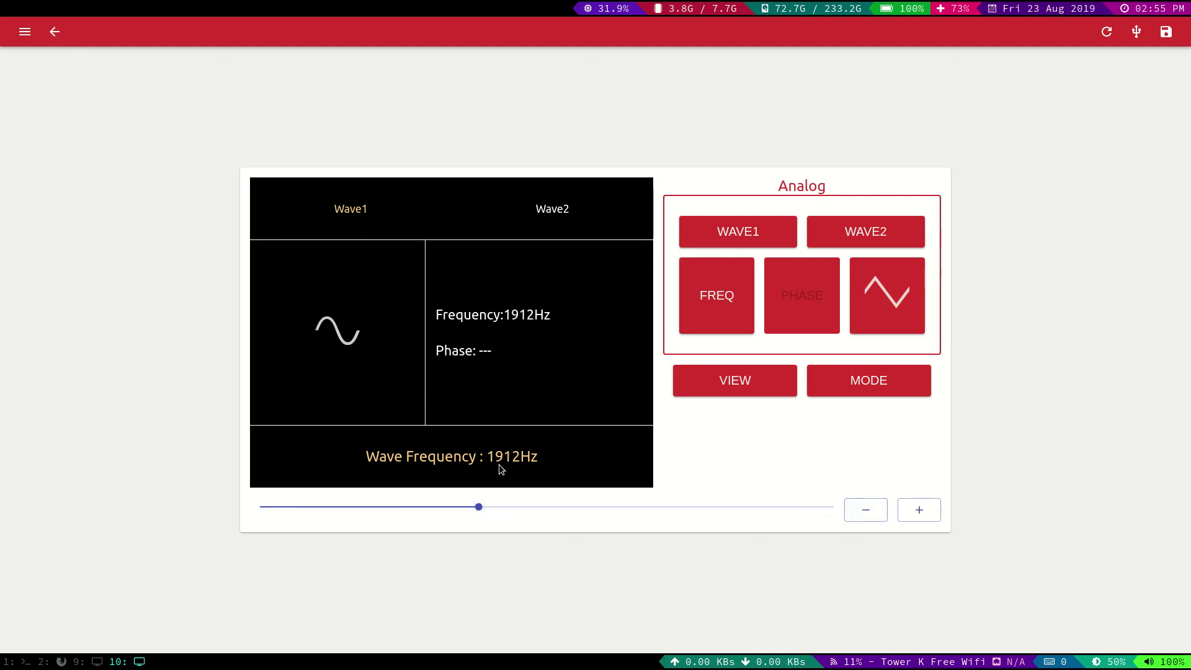
left_click(51, 36)
left_click(324, 501)
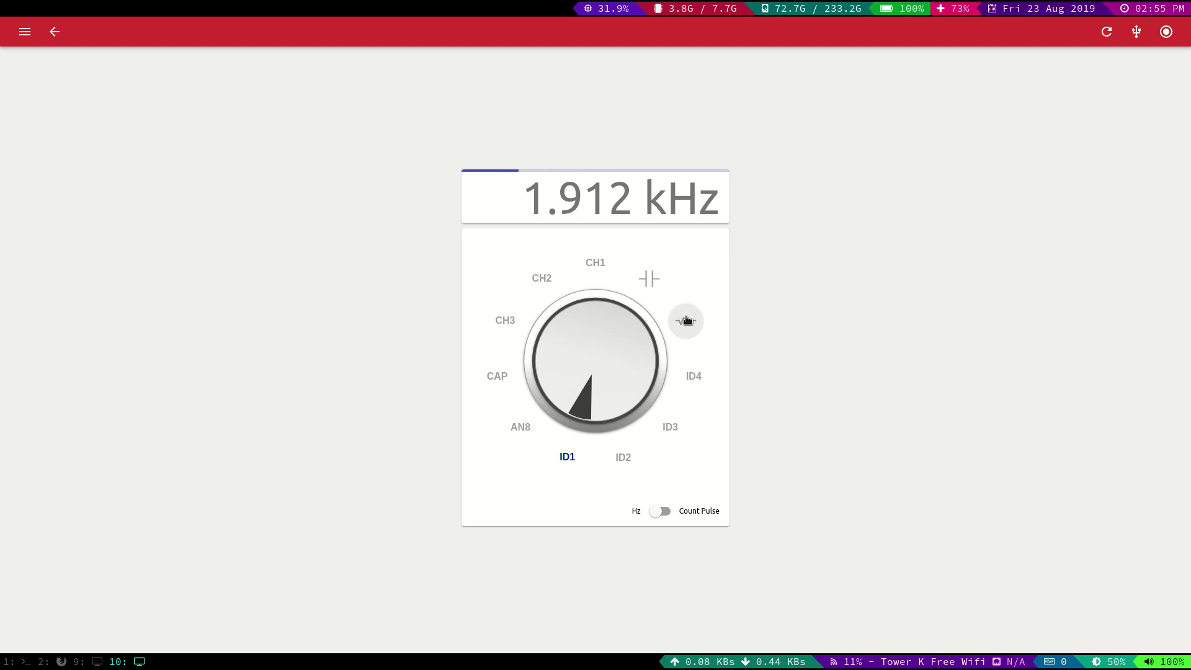
Switch the Multimeter to resistance, which reads 0 Ω
left_click(693, 322)
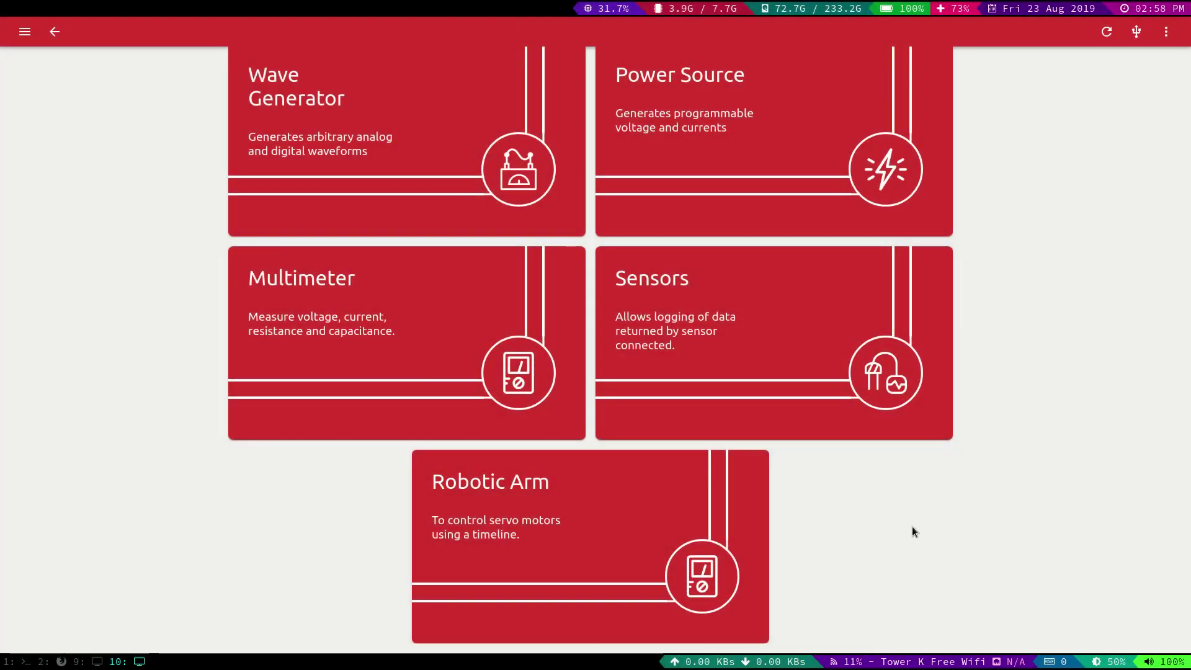
Bring up the Robotic Arm and set Servo 1's angle to 76°
left_click(737, 511)
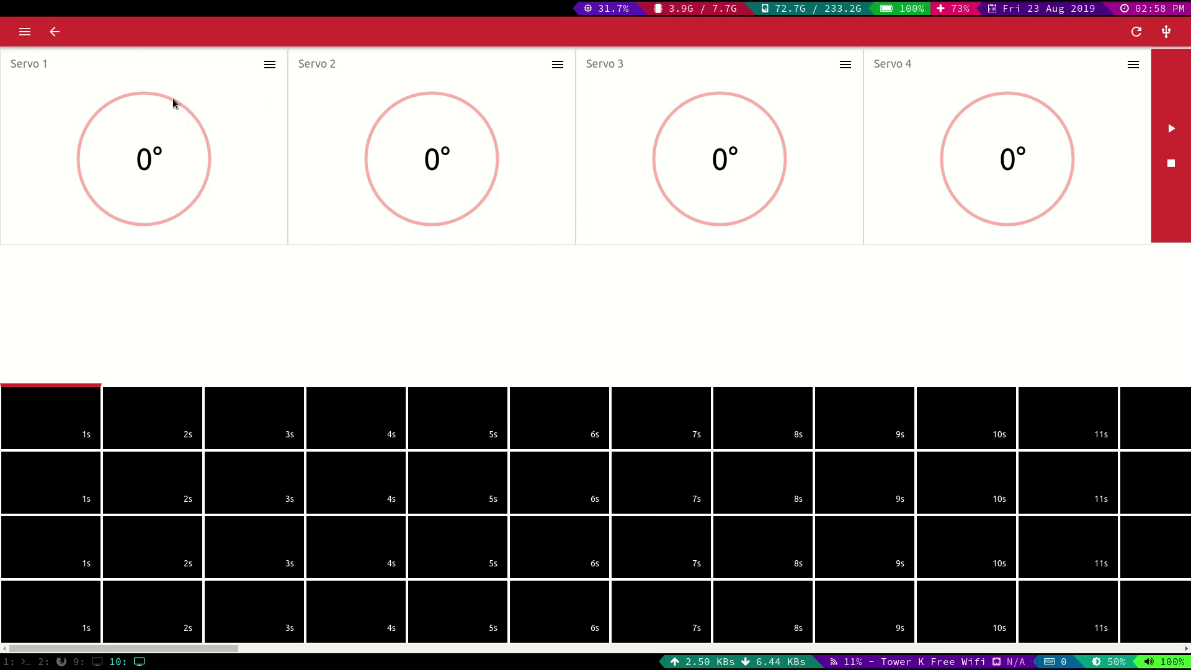
left_click_drag(166, 97, 201, 190)
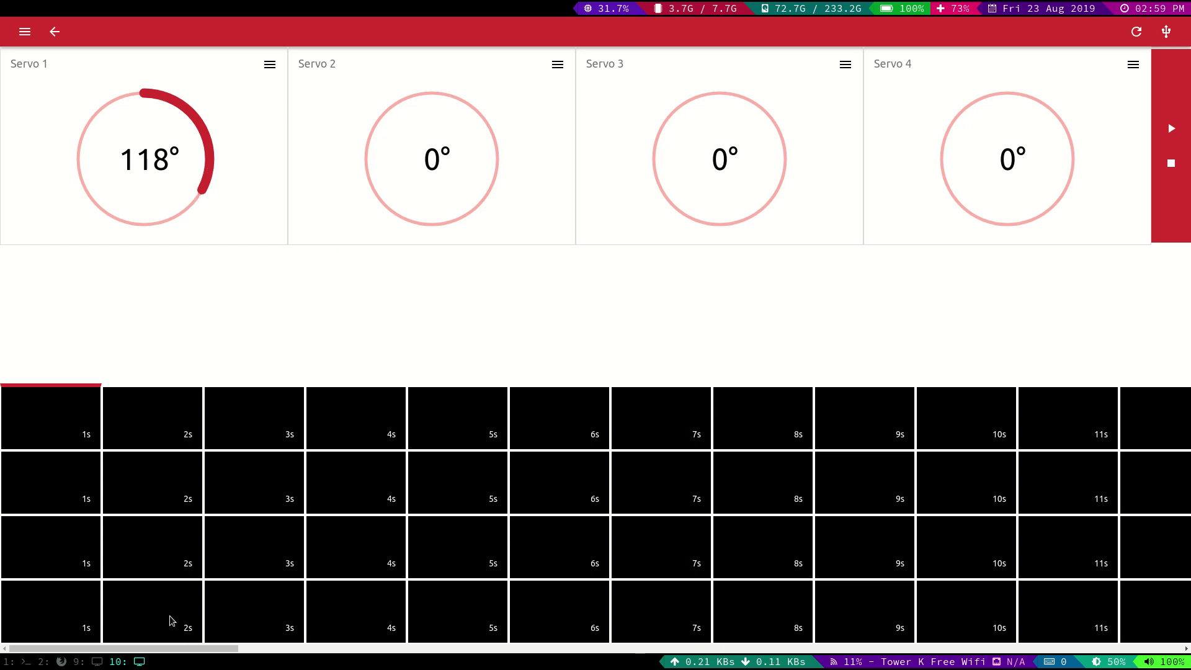
left_click_drag(106, 648, 234, 633)
left_click_drag(300, 653, 67, 606)
left_click_drag(206, 178, 210, 148)
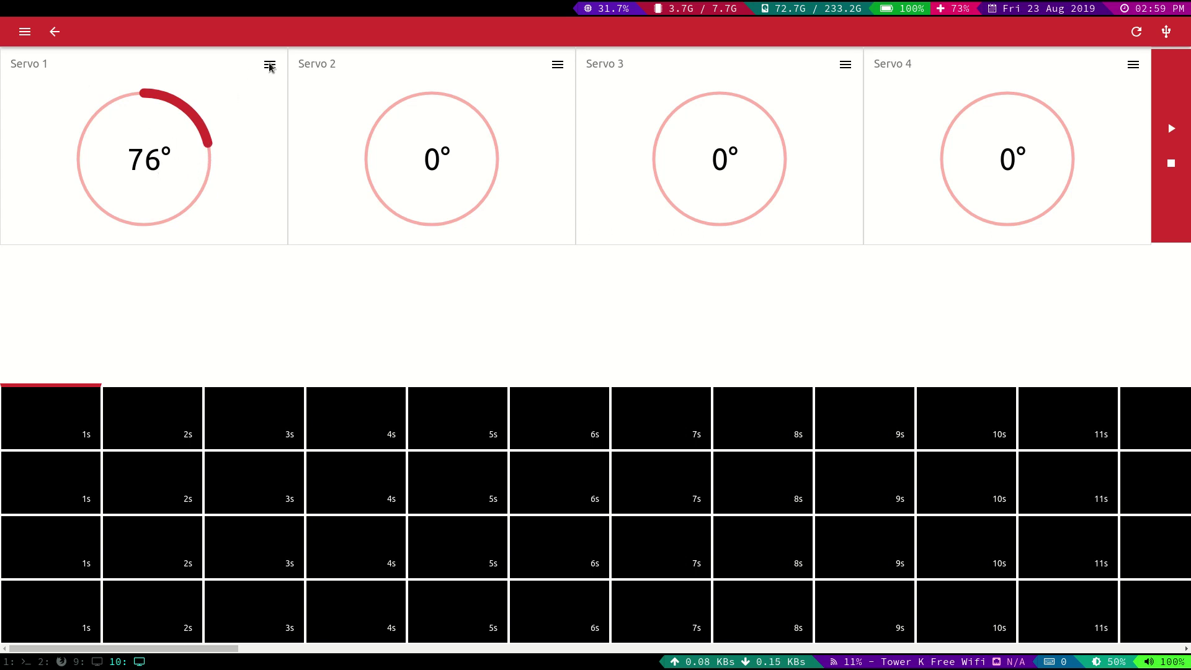
Place Servo 1's 76° at the 4 s, 7 s and 10 s timeline steps
left_click_drag(270, 66, 354, 402)
left_click_drag(353, 341, 655, 415)
left_click_drag(775, 335, 965, 413)
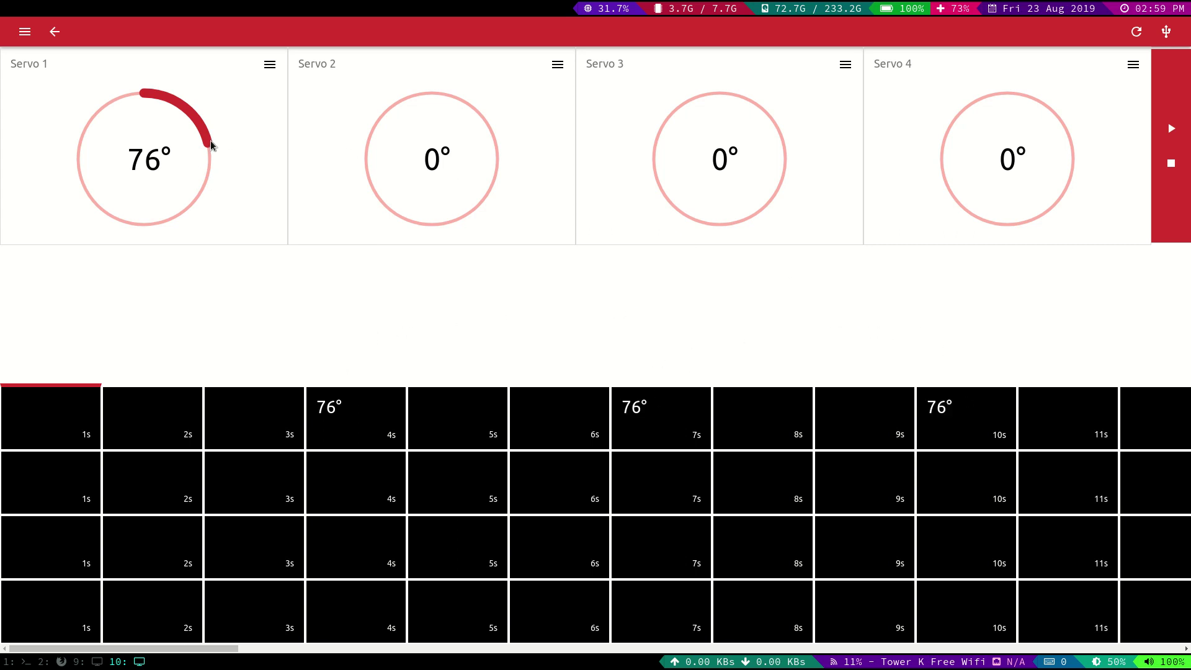
Set Servo 1 to 177° and place it at the 5 s, 8 s and 9 s steps
left_click_drag(210, 145, 147, 216)
left_click_drag(267, 91, 464, 405)
left_click_drag(680, 342, 793, 415)
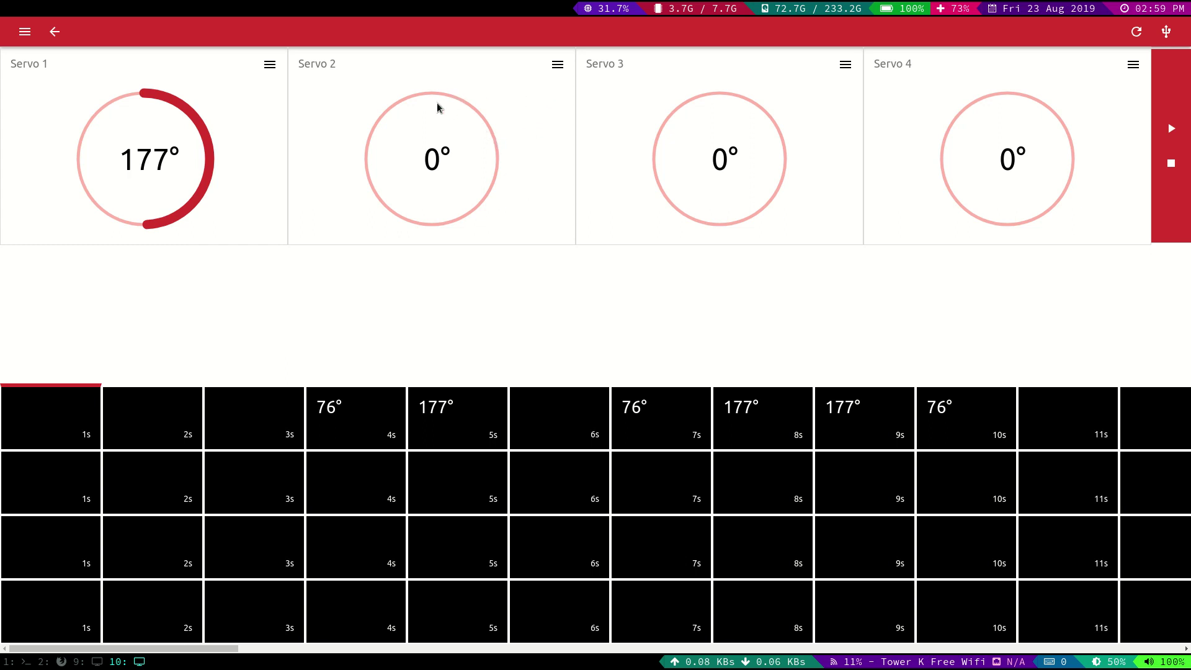
Set Servo 2's angle to 56° through its value entry
left_click_drag(453, 96, 377, 299)
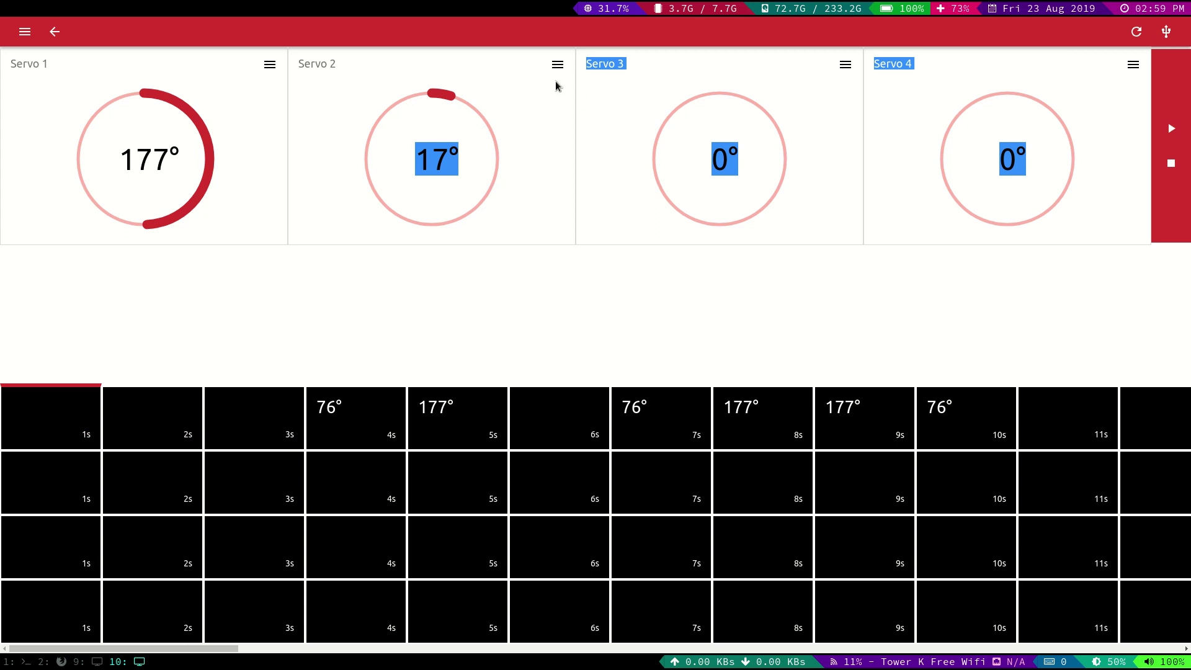
left_click(426, 145)
left_click(591, 379)
left_click(432, 152)
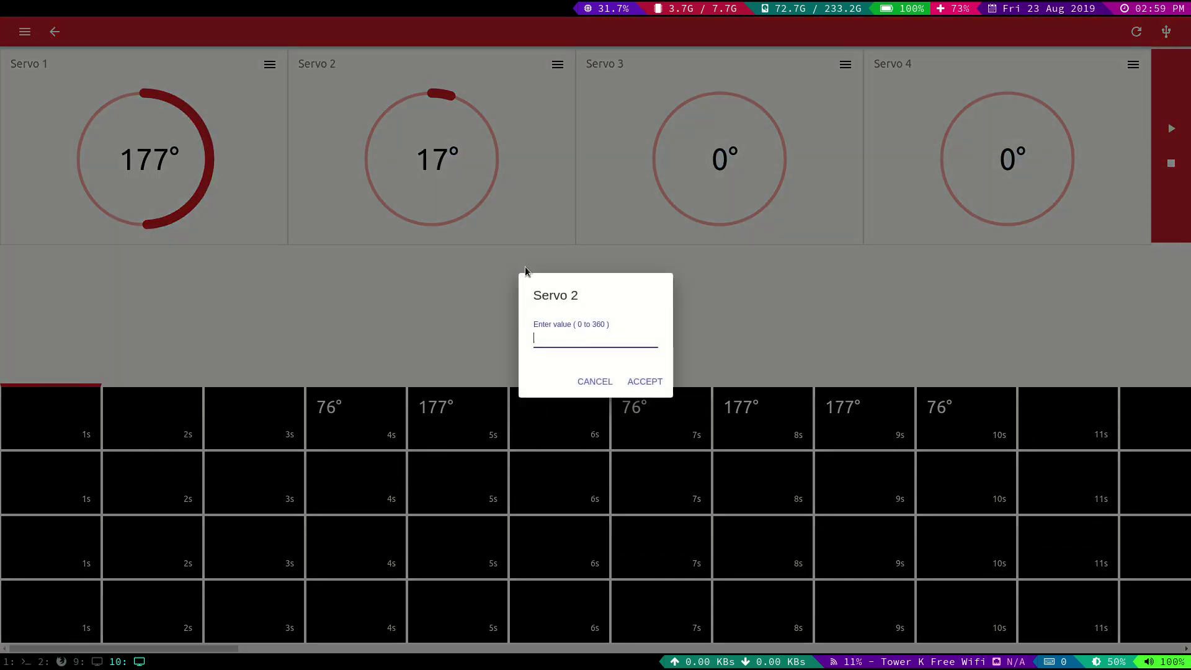
type("56")
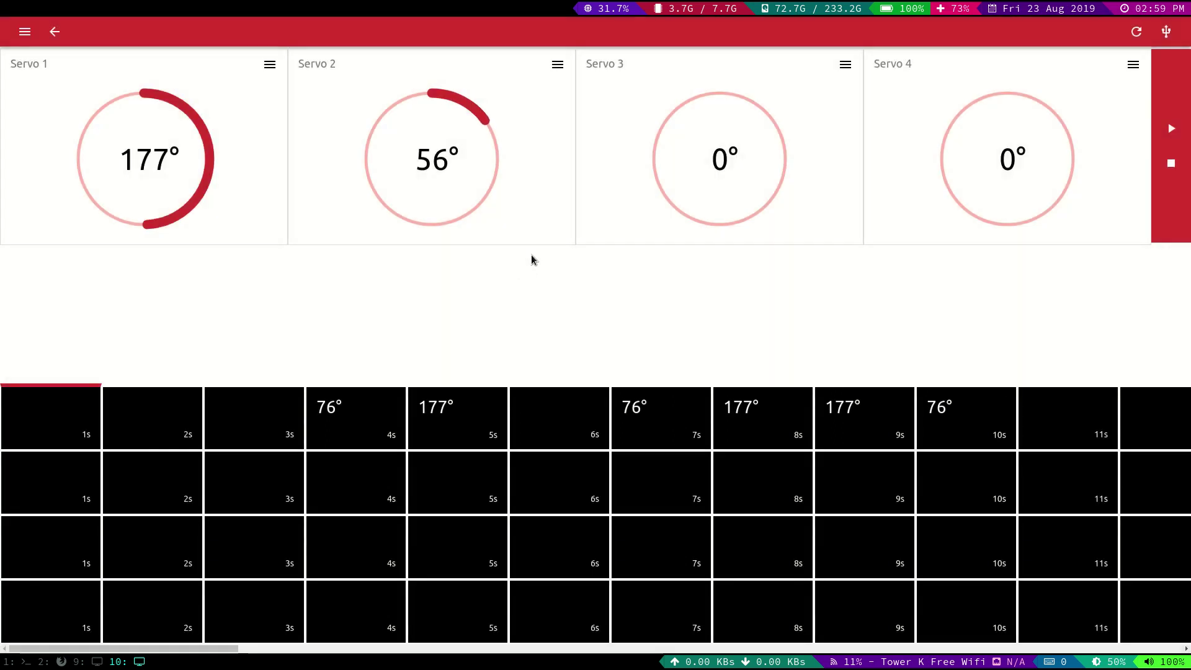
Place Servo 2's 56° at the 5 s, 7 s, 9 s and 10 s steps
left_click_drag(557, 66, 463, 473)
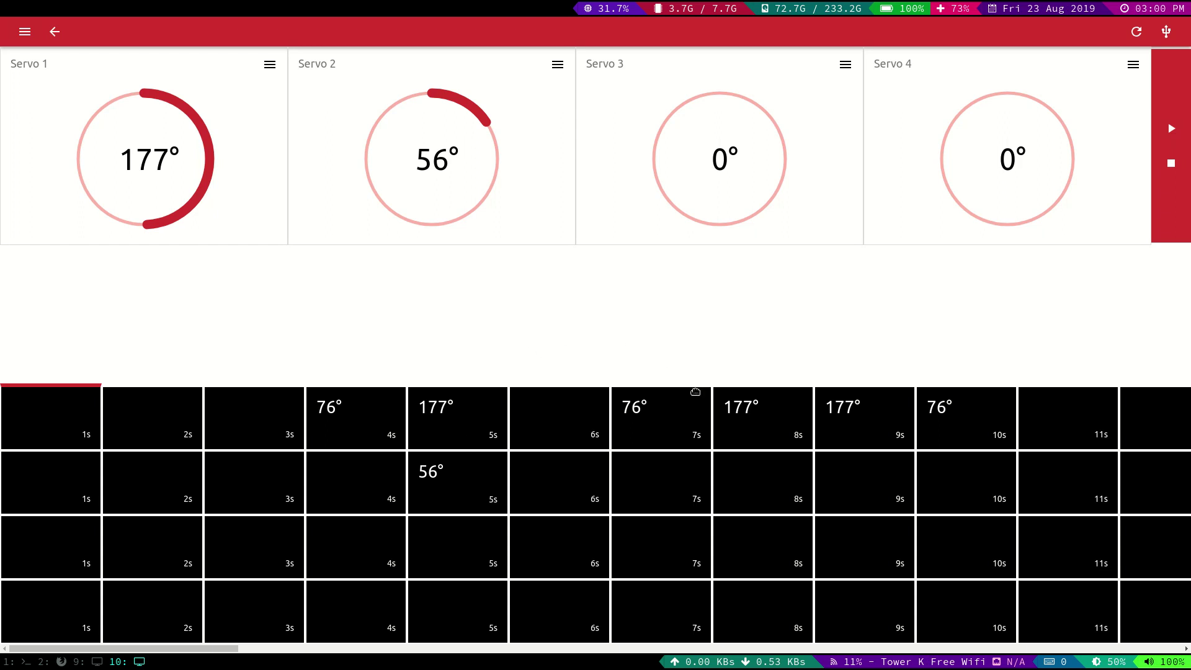
left_click(664, 464)
left_click(852, 466)
left_click(994, 467)
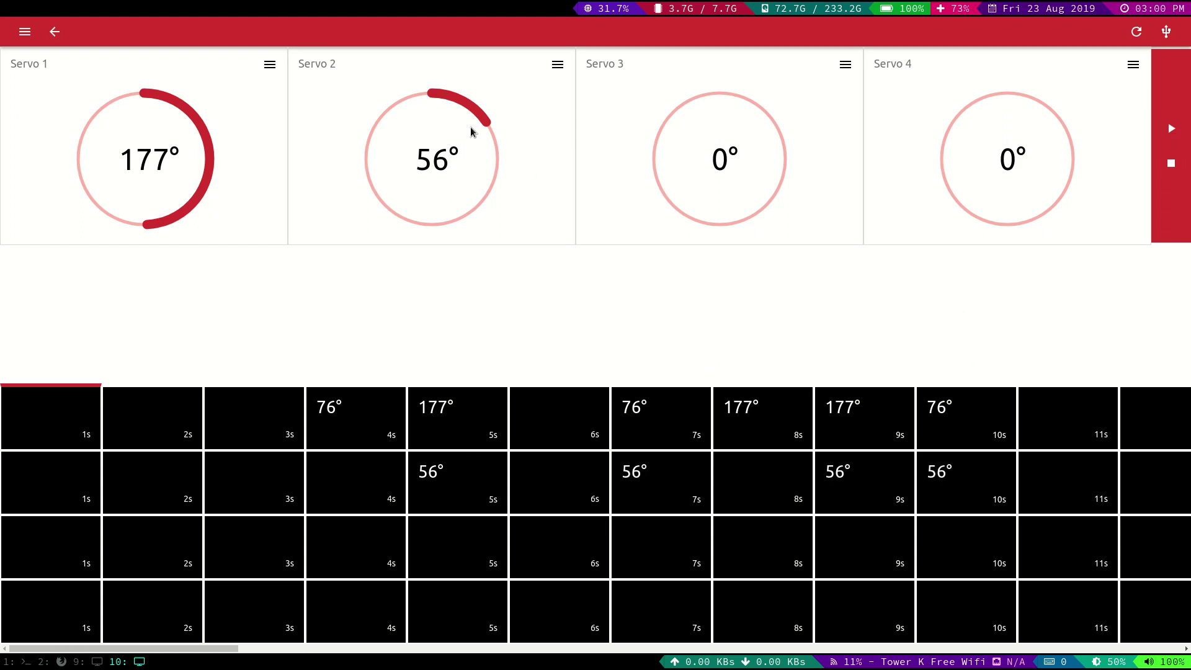
Set Servo 2 to 173° and place it at the 11 s and 12 s steps
left_click_drag(483, 126, 441, 225)
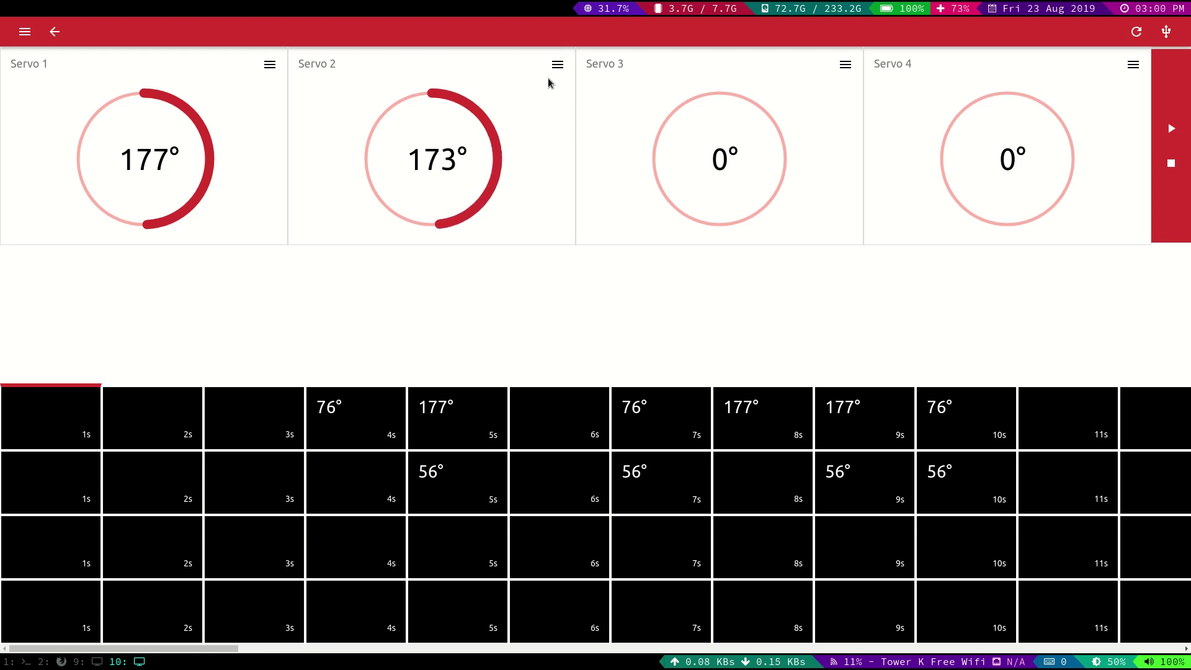
left_click(1048, 471)
left_click(1177, 475)
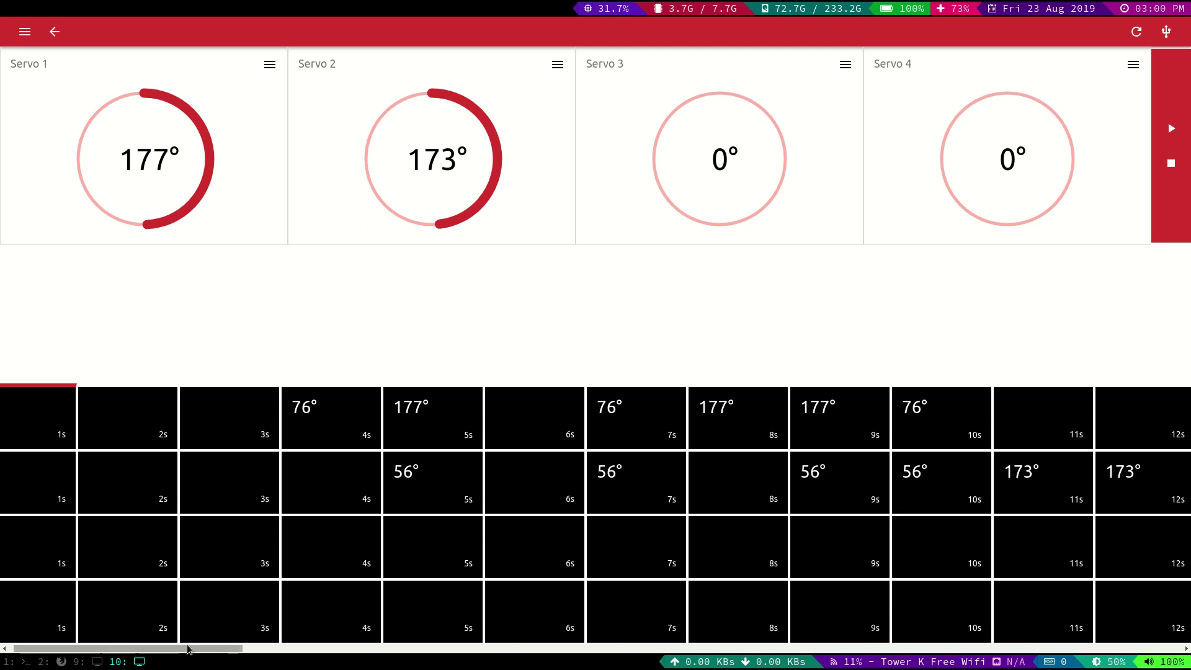
mouse_move(186, 649)
left_mouse_down()
mouse_move(227, 646)
mouse_move(180, 648)
left_mouse_up()
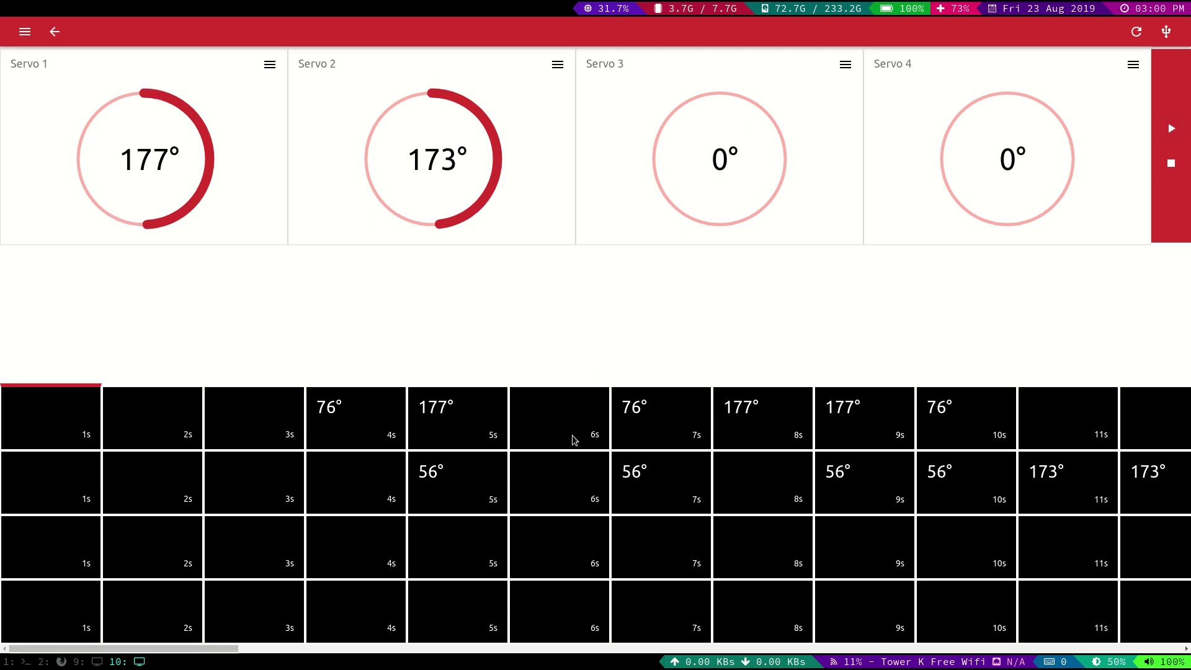
Leave the Robotic Arm and save a Power Source config with PV1 at 2.25 V
left_click(50, 31)
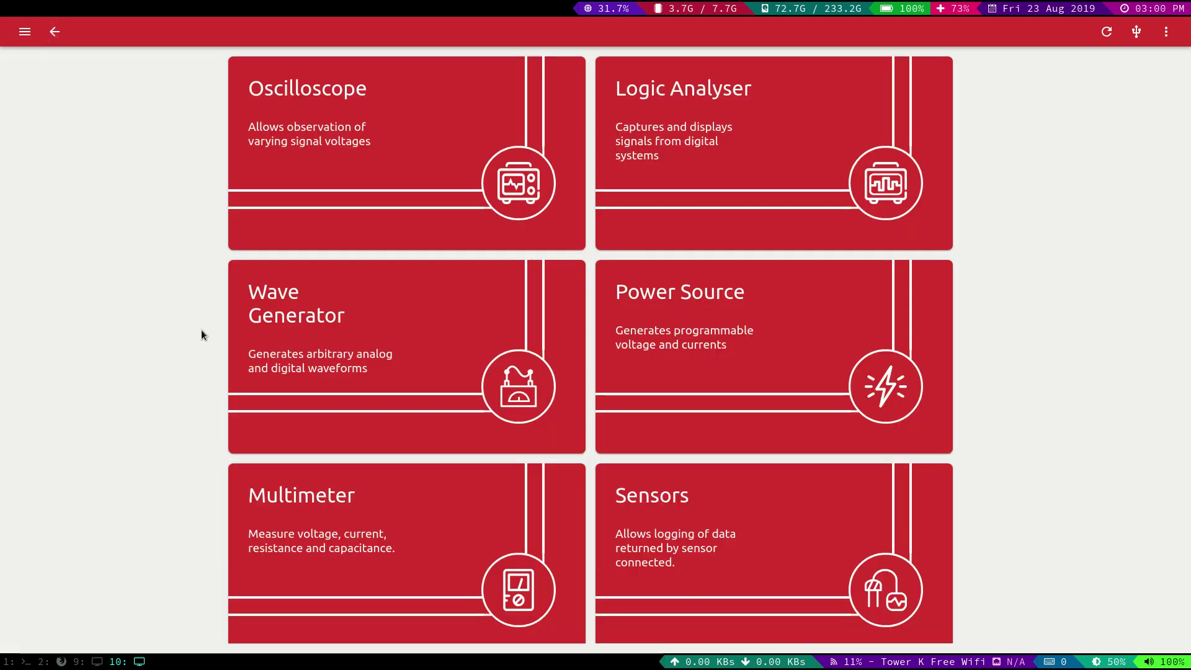
scroll(349, 429, "down", 3)
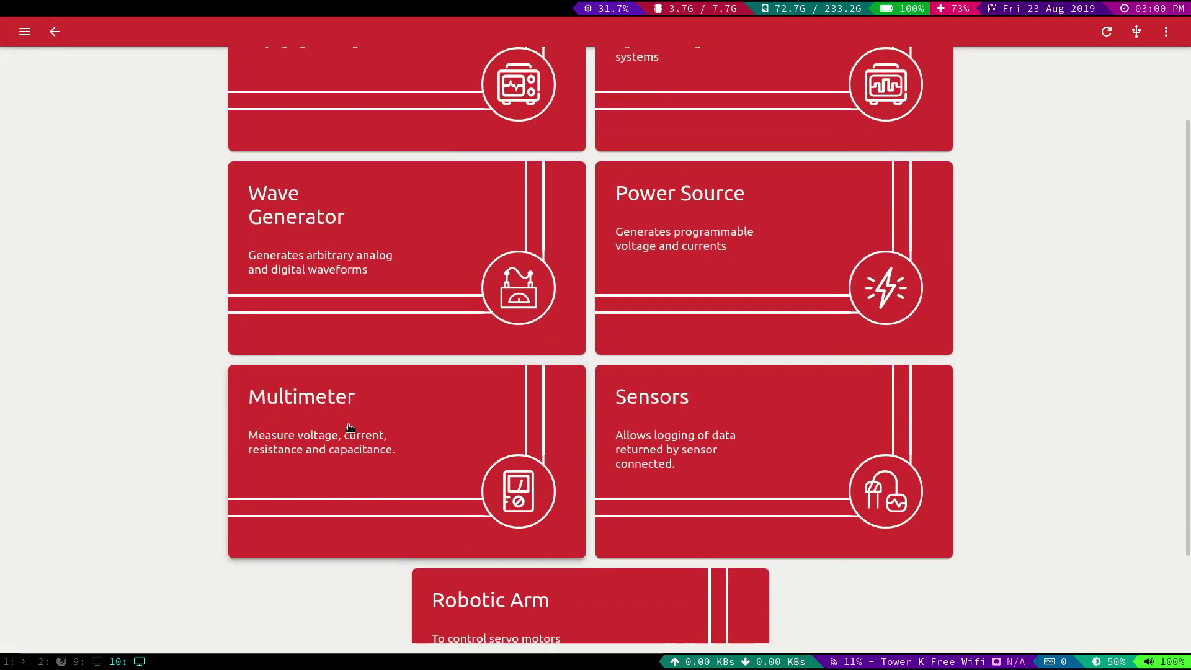
scroll(350, 428, "up", 3)
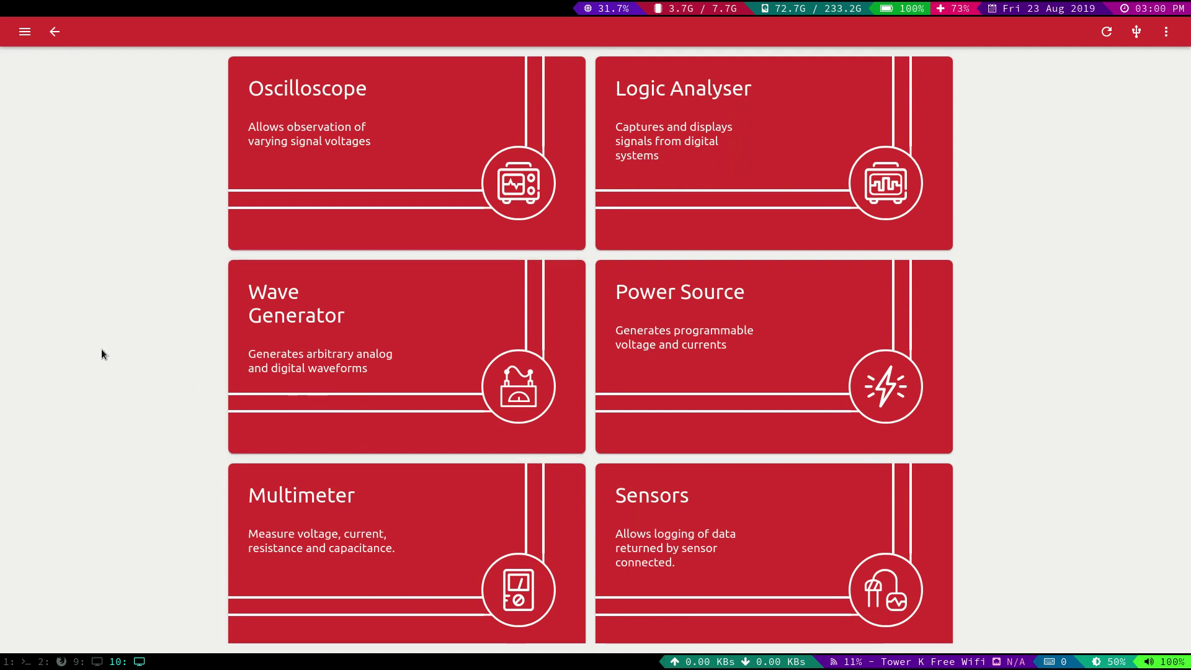
left_click(24, 32)
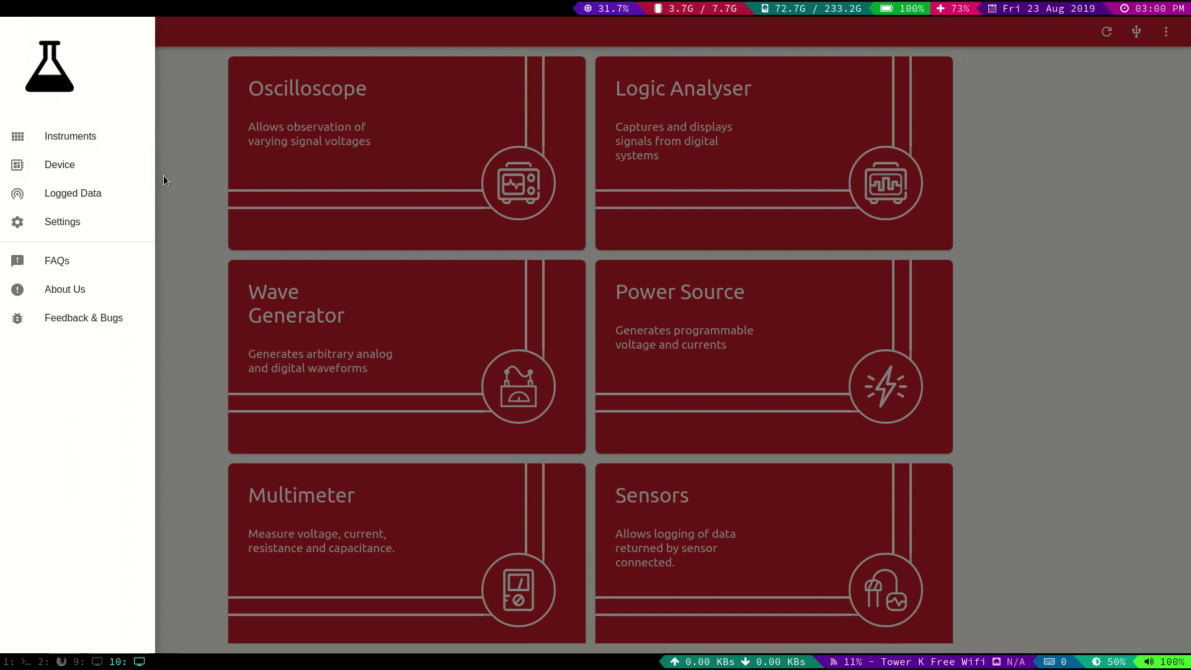
left_click(206, 218)
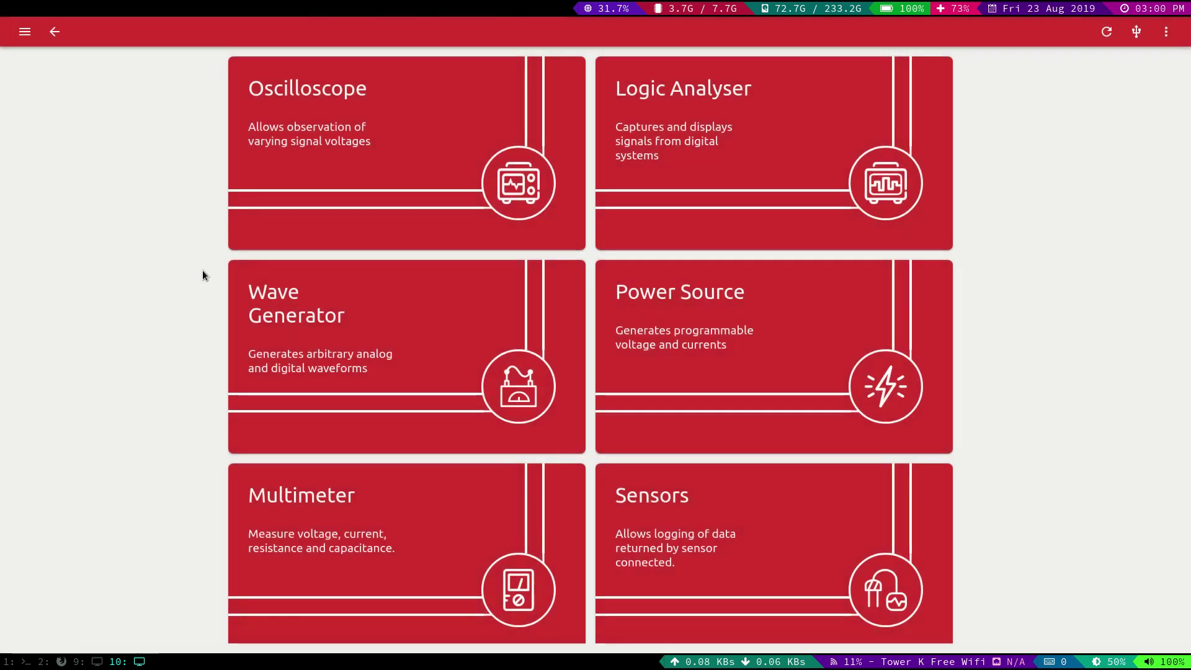
left_click(675, 366)
left_click_drag(357, 263, 277, 273)
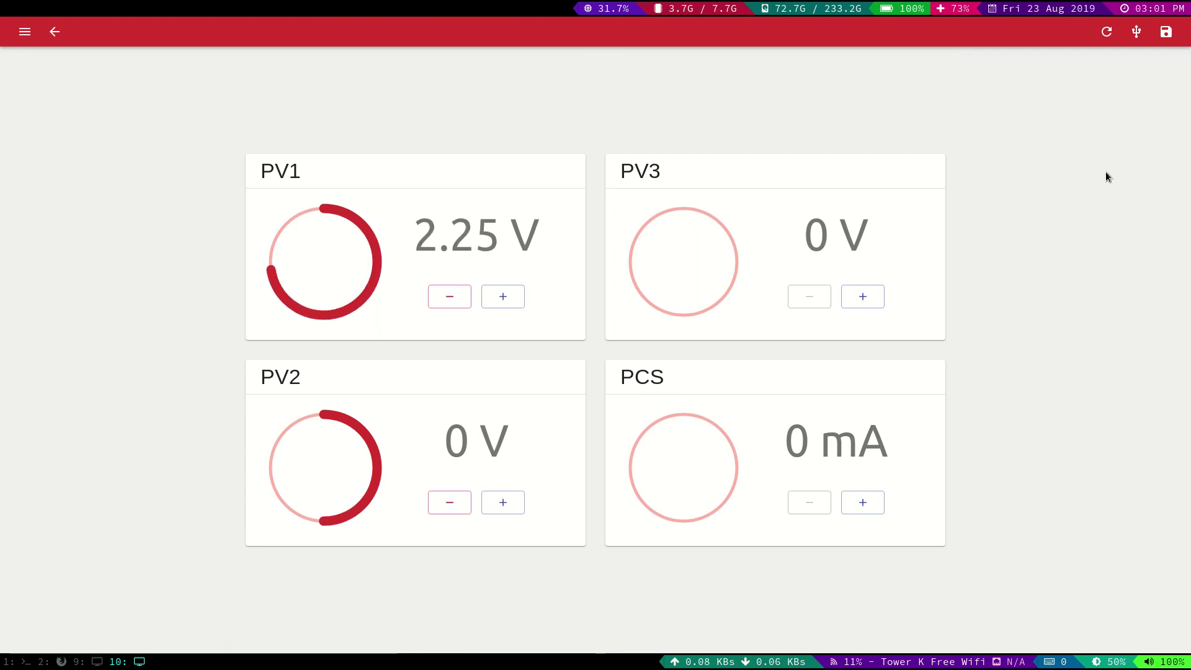
left_click(1166, 32)
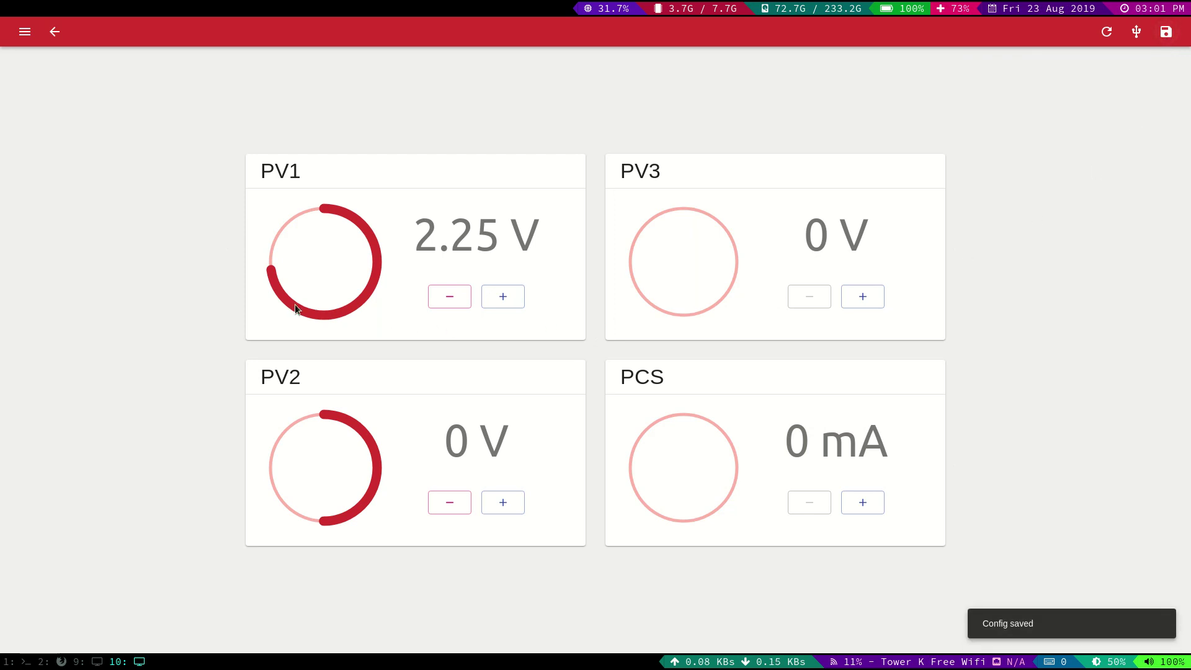
Turn PV1 down to -2.87 V and return to the instrument grid
left_click_drag(295, 304, 393, 244)
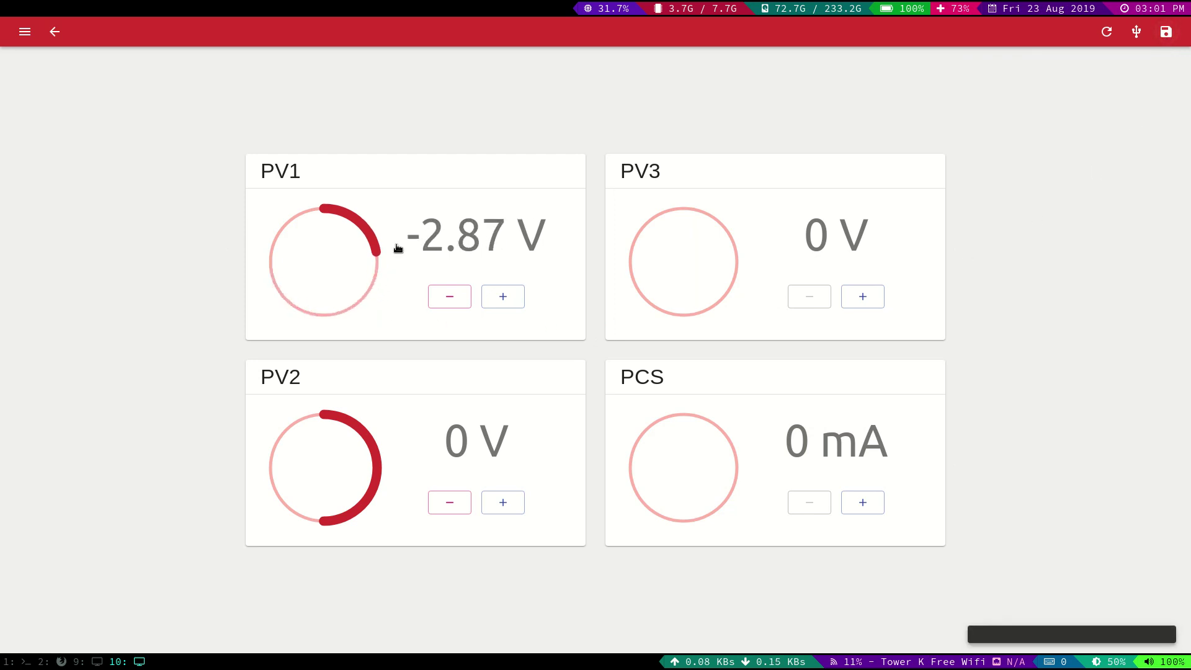
left_click(51, 39)
left_click(25, 31)
Load the saved PowerSource config from the Logged Data list
left_click(66, 191)
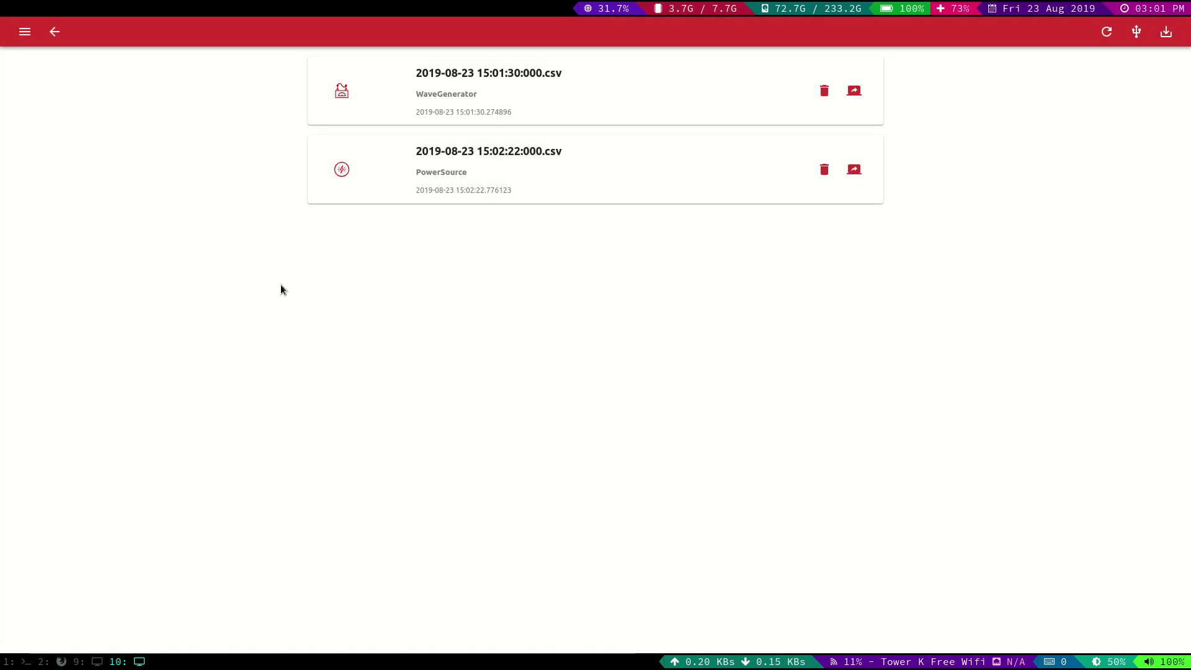
left_click(471, 165)
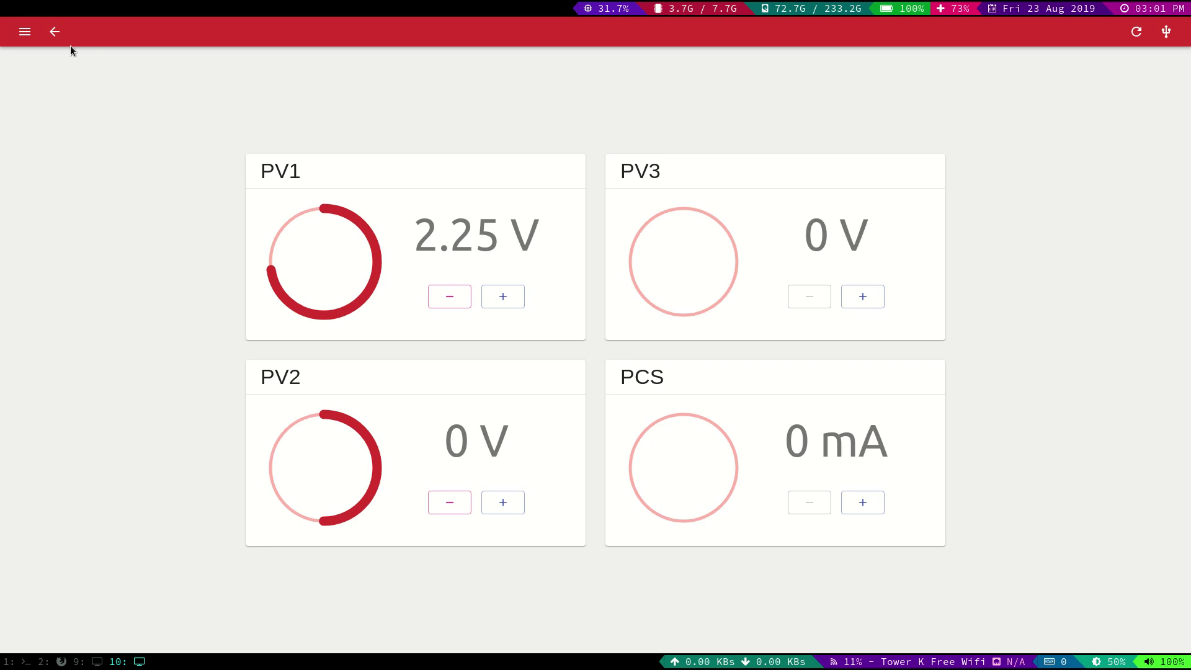
left_click(52, 34)
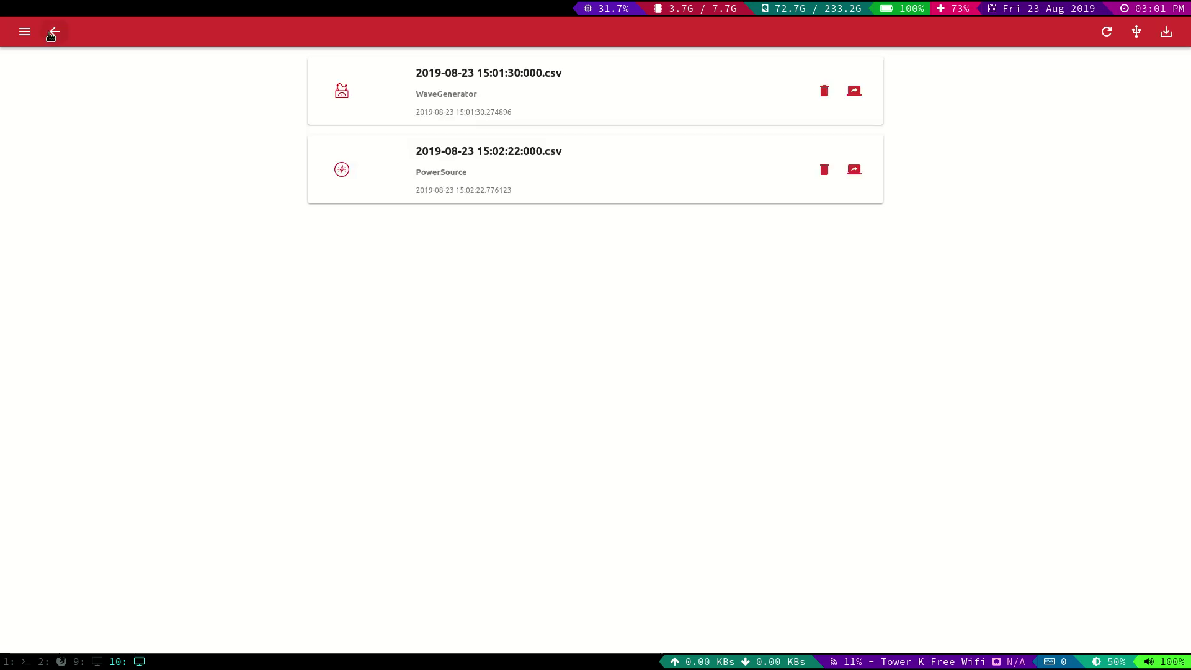
left_click(26, 32)
left_click(155, 91)
Cancel the import file chooser and delete both the PowerSource and WaveGenerator logs
left_click(1167, 41)
left_click(741, 463)
left_click(825, 170)
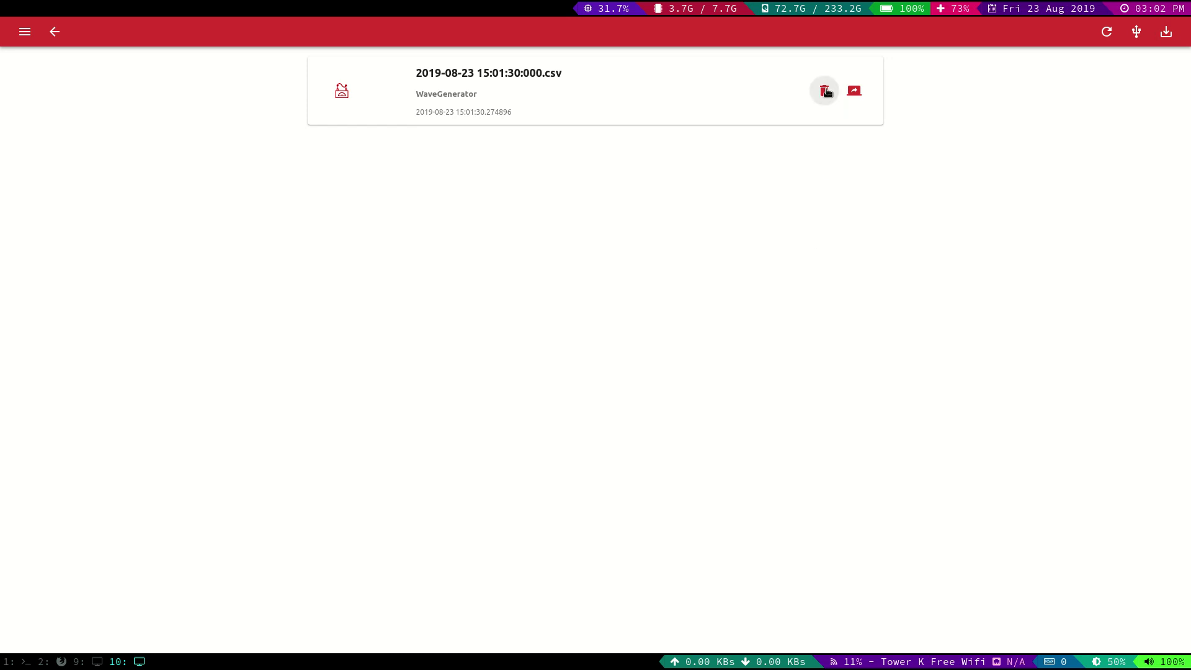
left_click(824, 91)
left_click(66, 34)
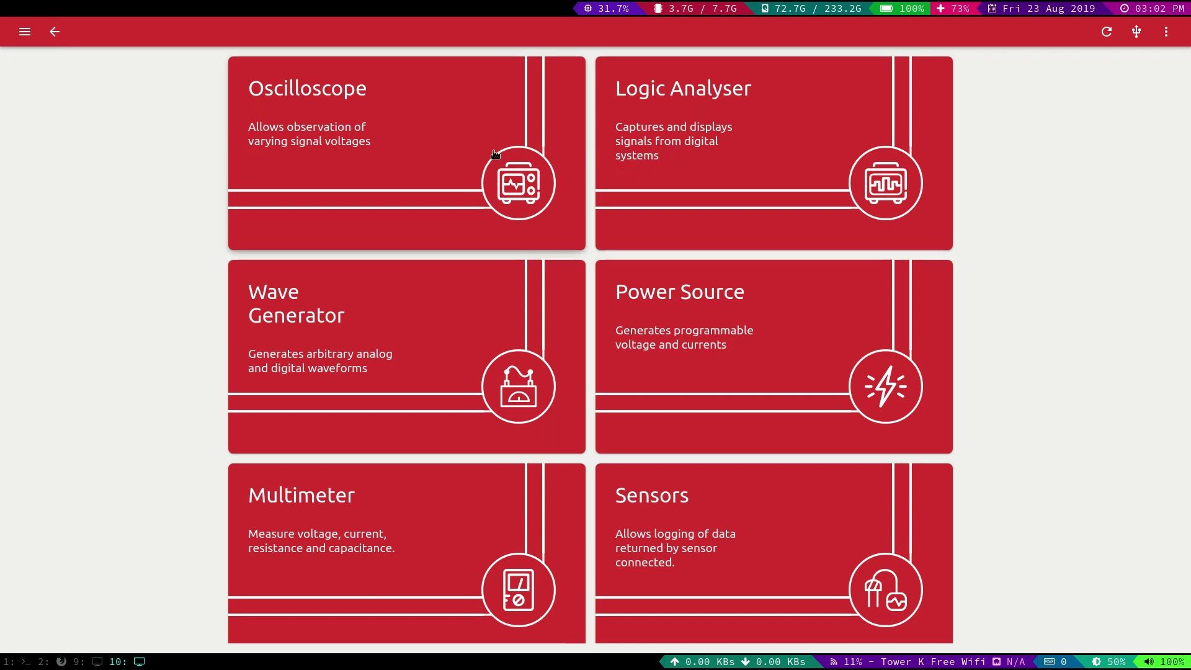
Record a short Oscilloscope data log and check it in Logged Data
left_click(440, 154)
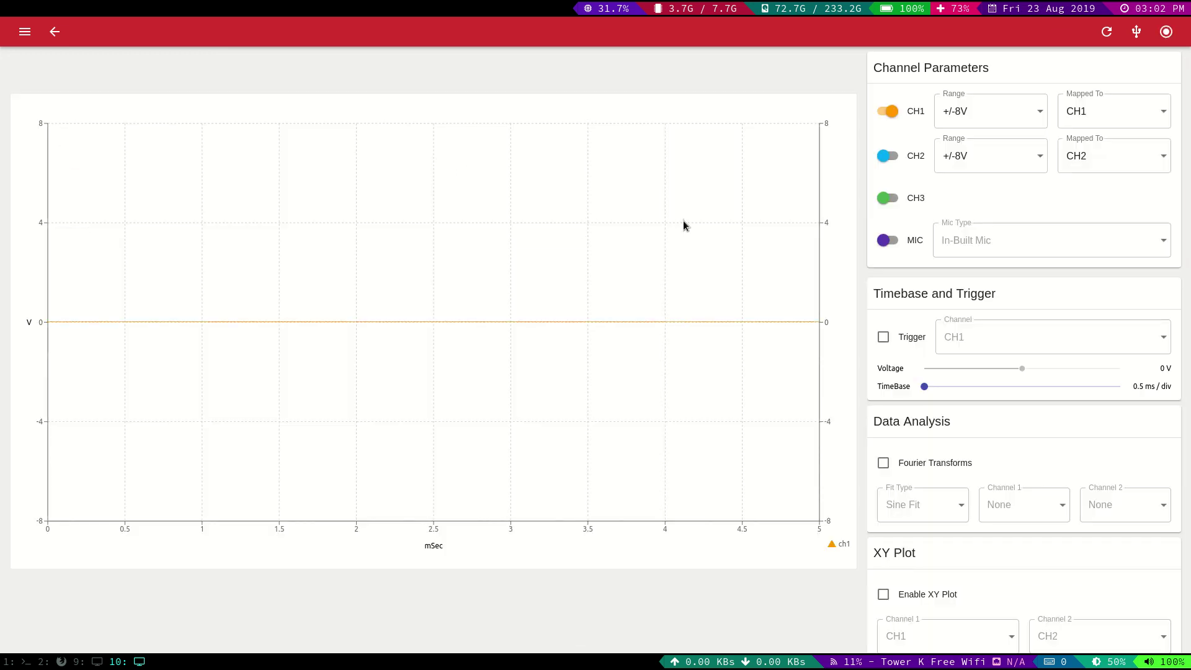
left_click(1167, 32)
left_click(1167, 33)
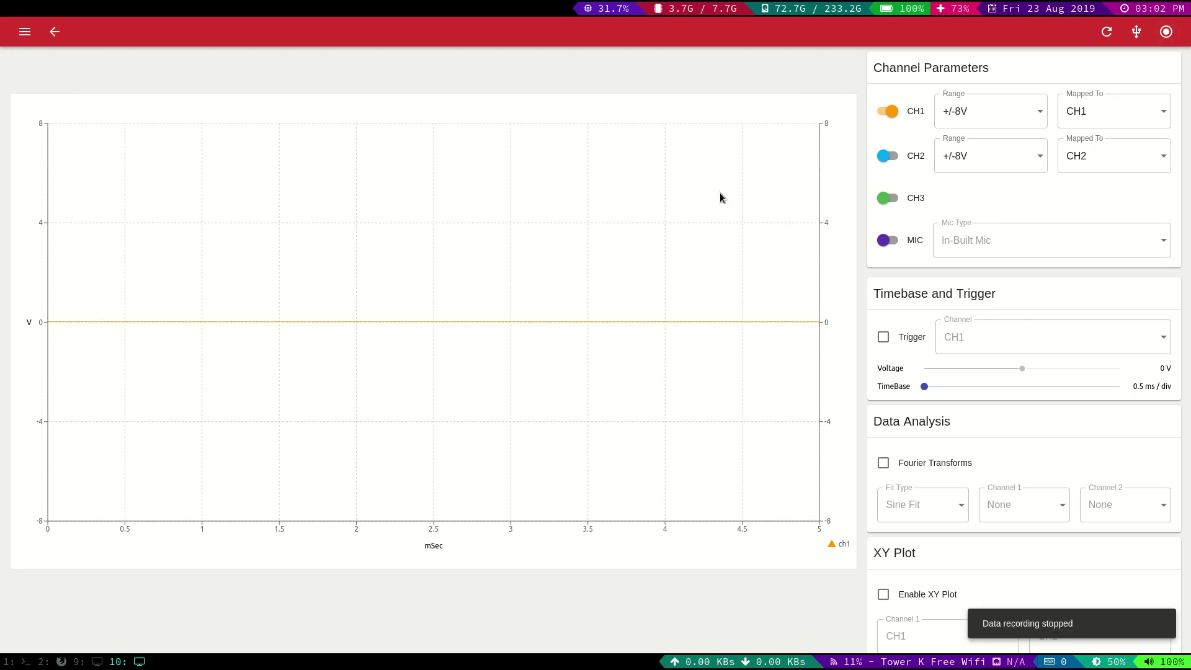
left_click(54, 32)
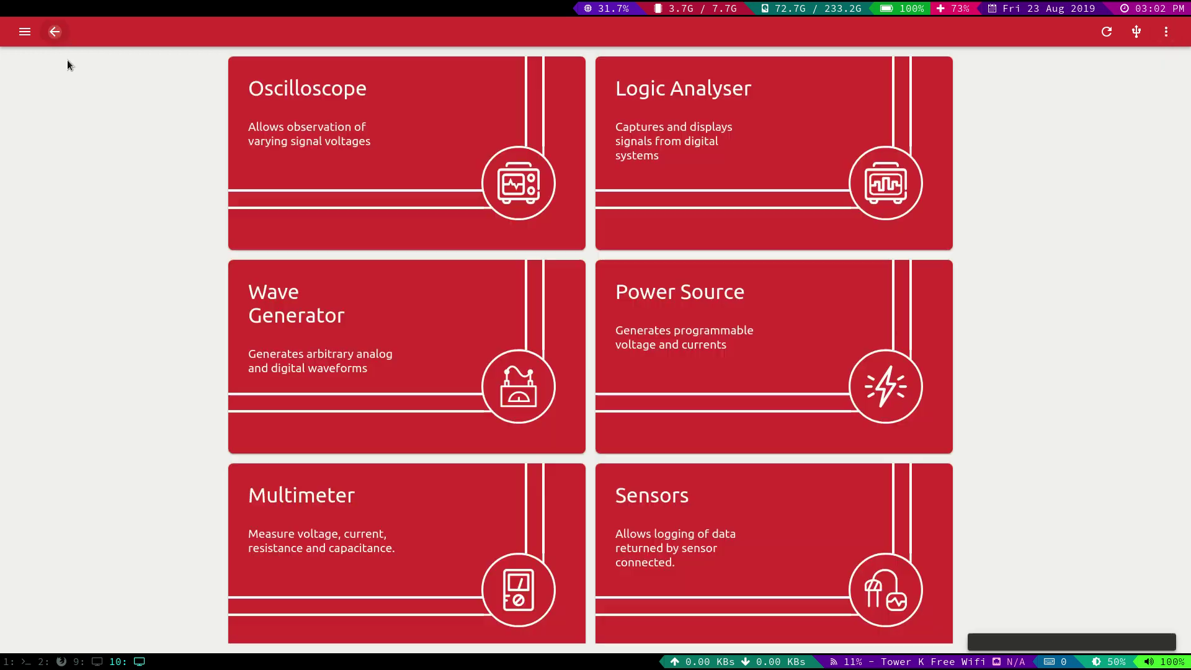
left_click(34, 31)
left_click(61, 191)
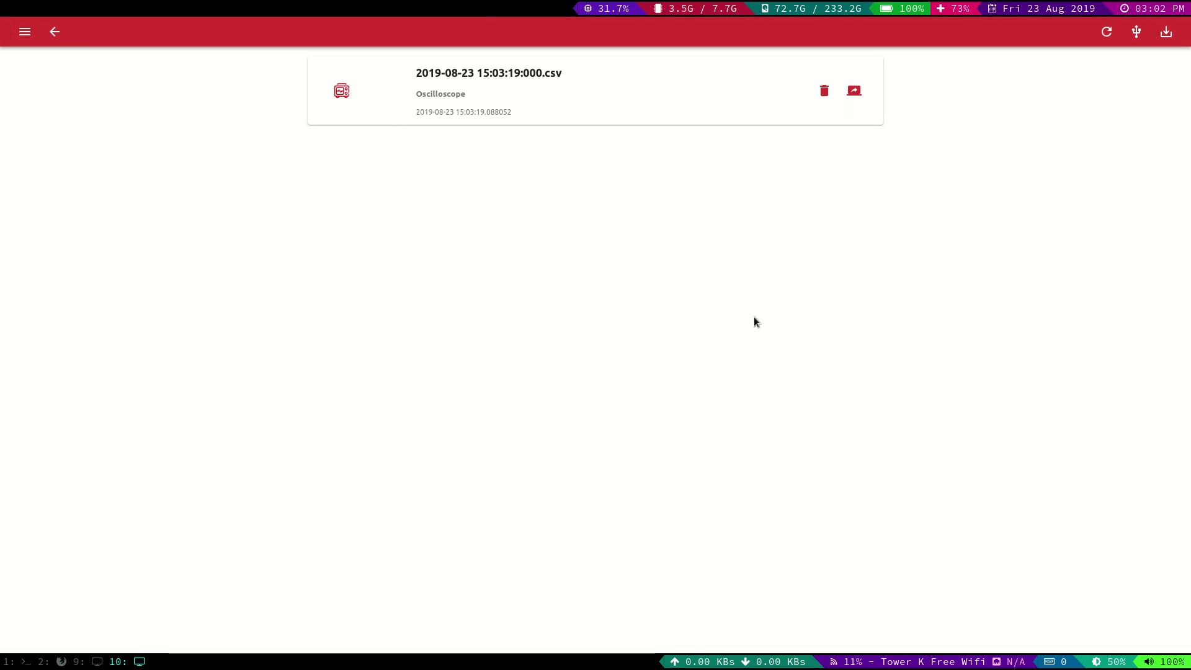
In the file manager, open the oscilloscope CSV from Documents/PSLab in LibreOffice
key("super+9")
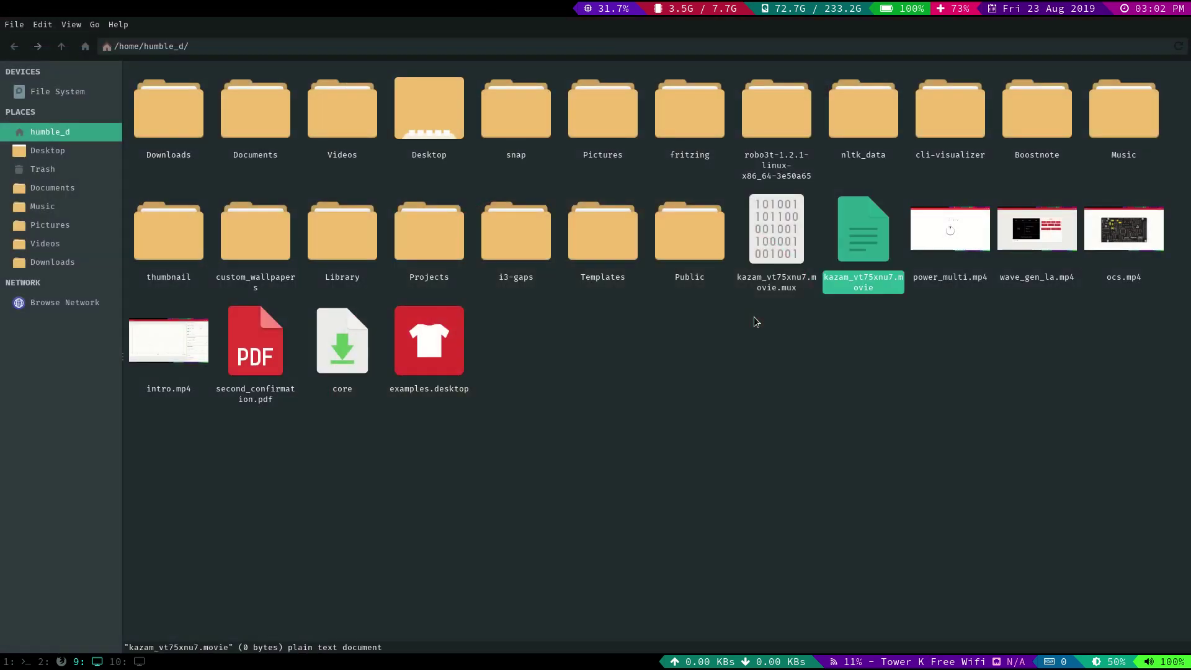
key("Left")
key("Left")
key("Left")
key("Up")
key("Left")
key("Left")
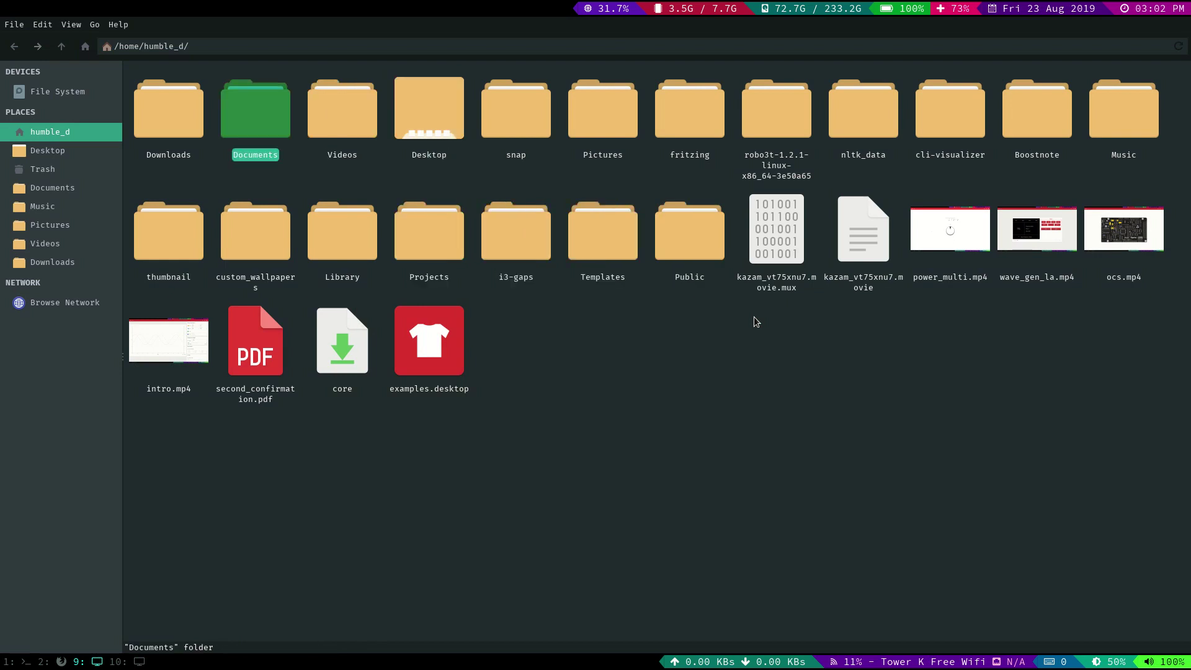
key("Return")
key("Right")
key("Return")
key("Right")
key("Return")
Accept the CSV Text Import, scroll through the CH1 samples, and close Calc
left_click(683, 499)
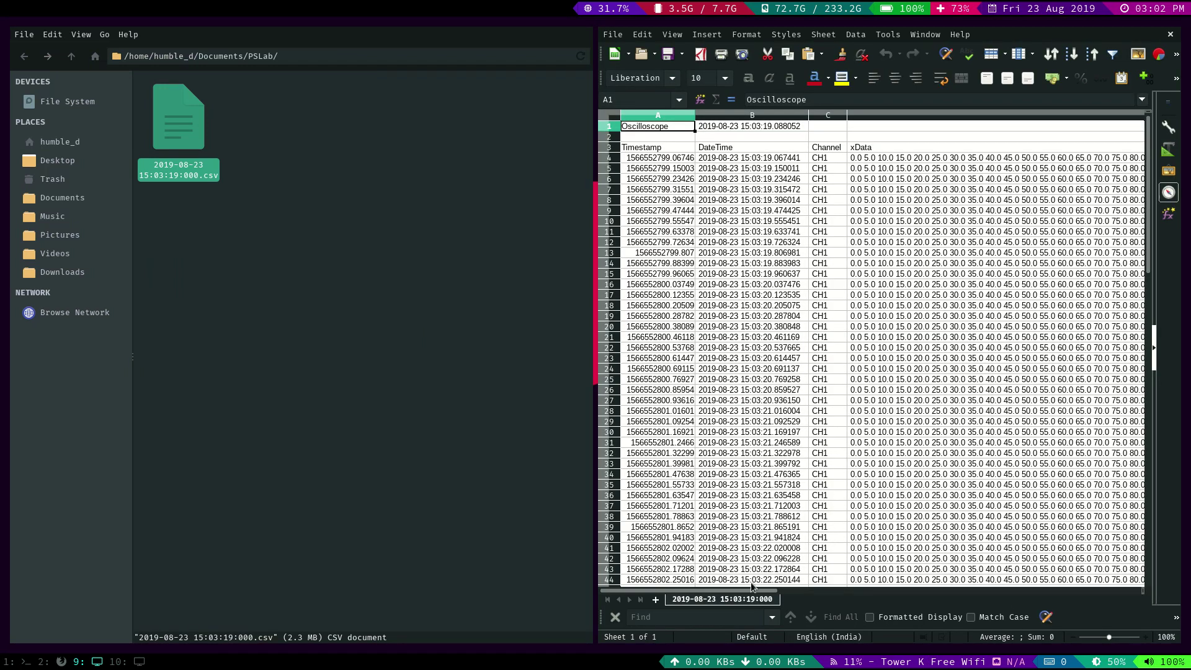
left_click_drag(751, 589, 802, 546)
scroll(833, 468, "down", 17)
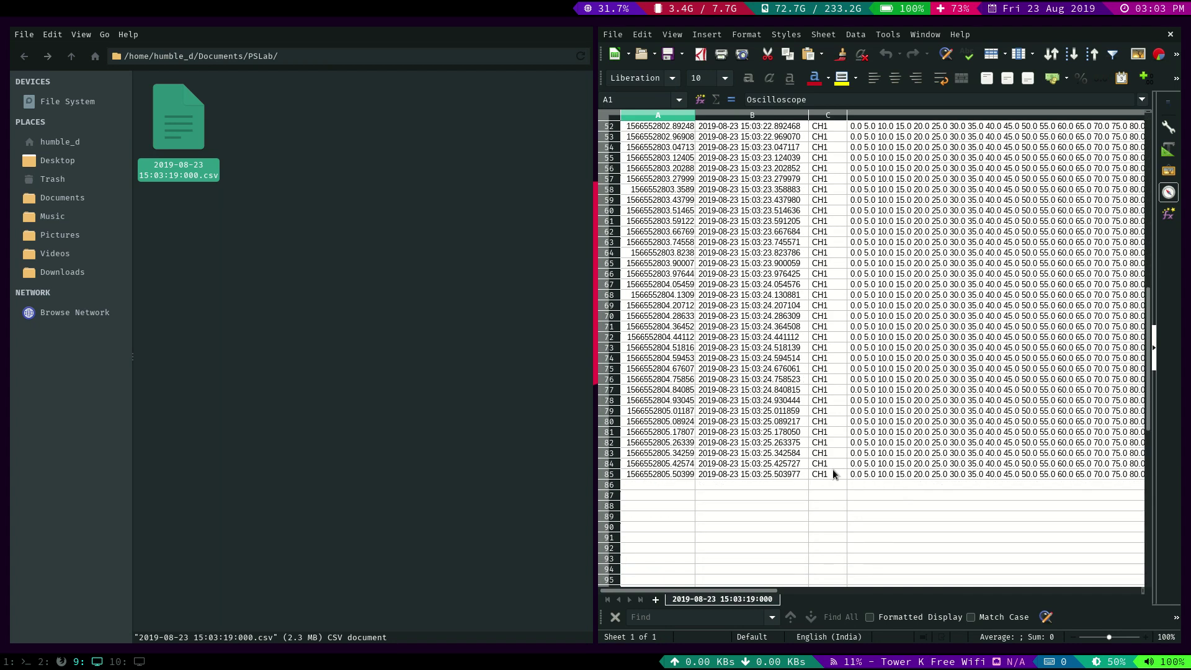
scroll(833, 474, "up", 11)
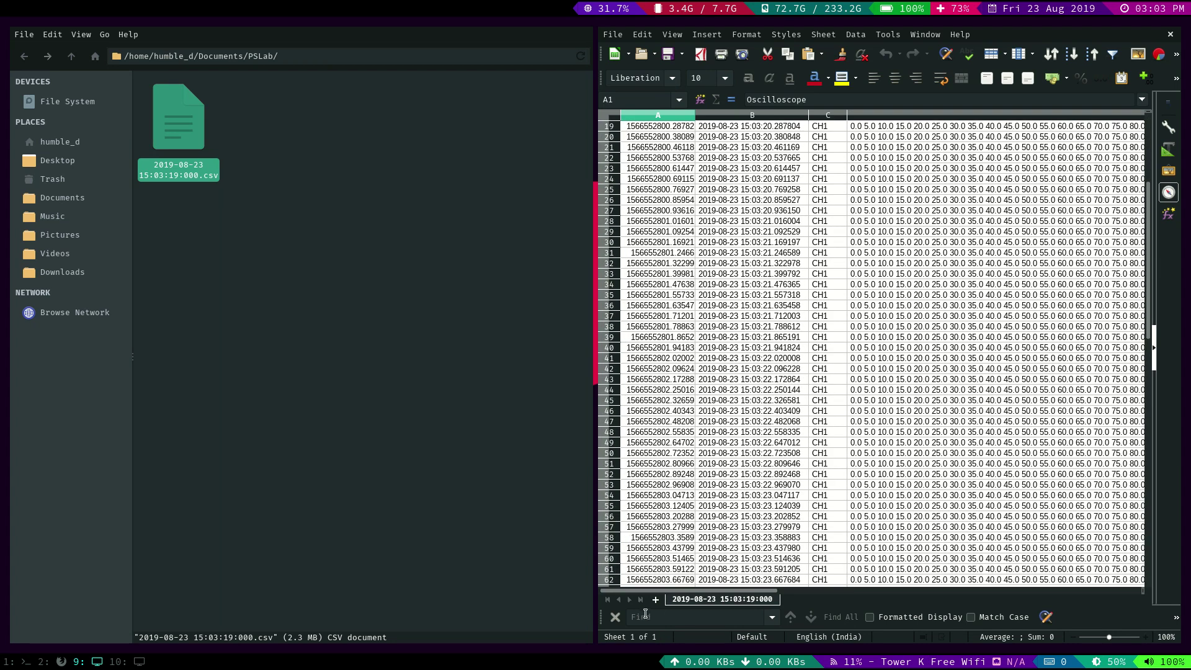
key("super+shift+q")
Close the file manager and bring PSLab Desktop back to its instrument grid
left_click(517, 460)
key("super+shift+q")
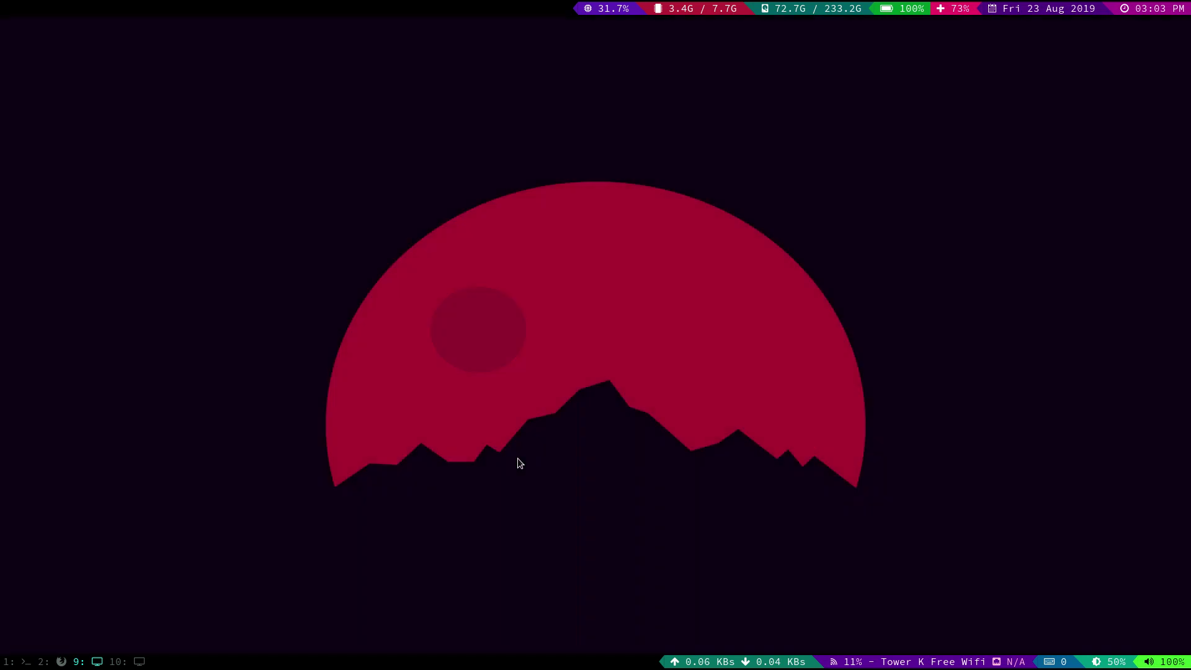
key("super+0")
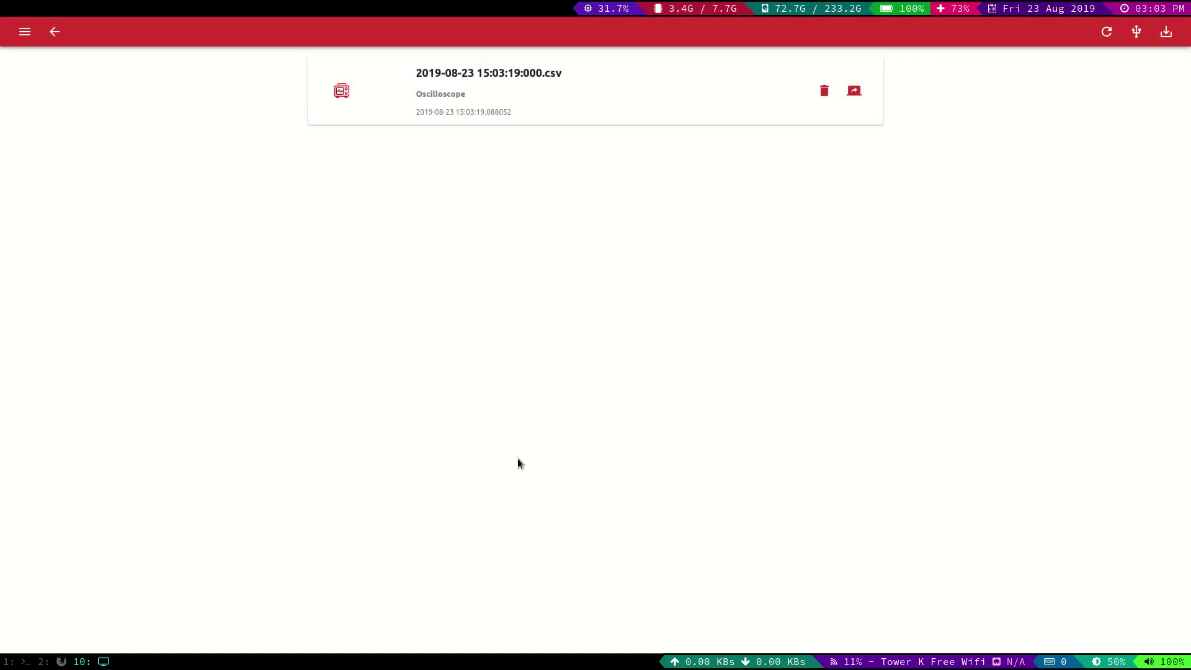
left_click(54, 32)
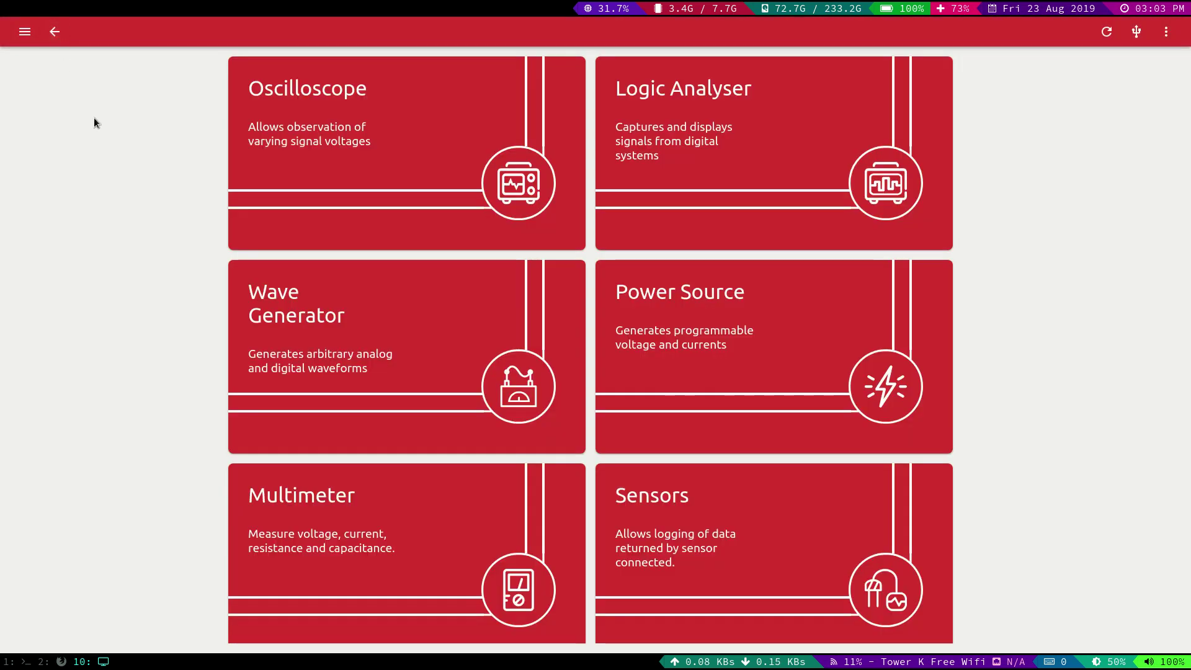